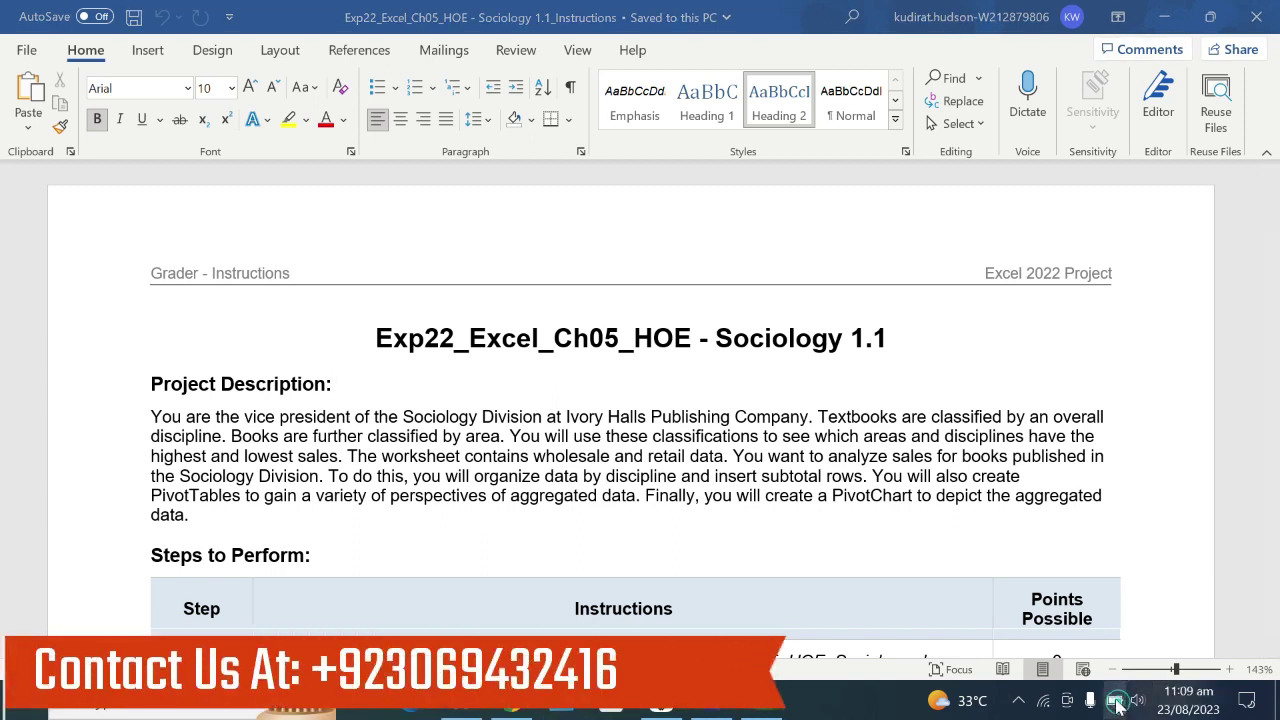
Highlight the document title in yellow, then undo that highlight.
left_click(1114, 700)
left_click(484, 370)
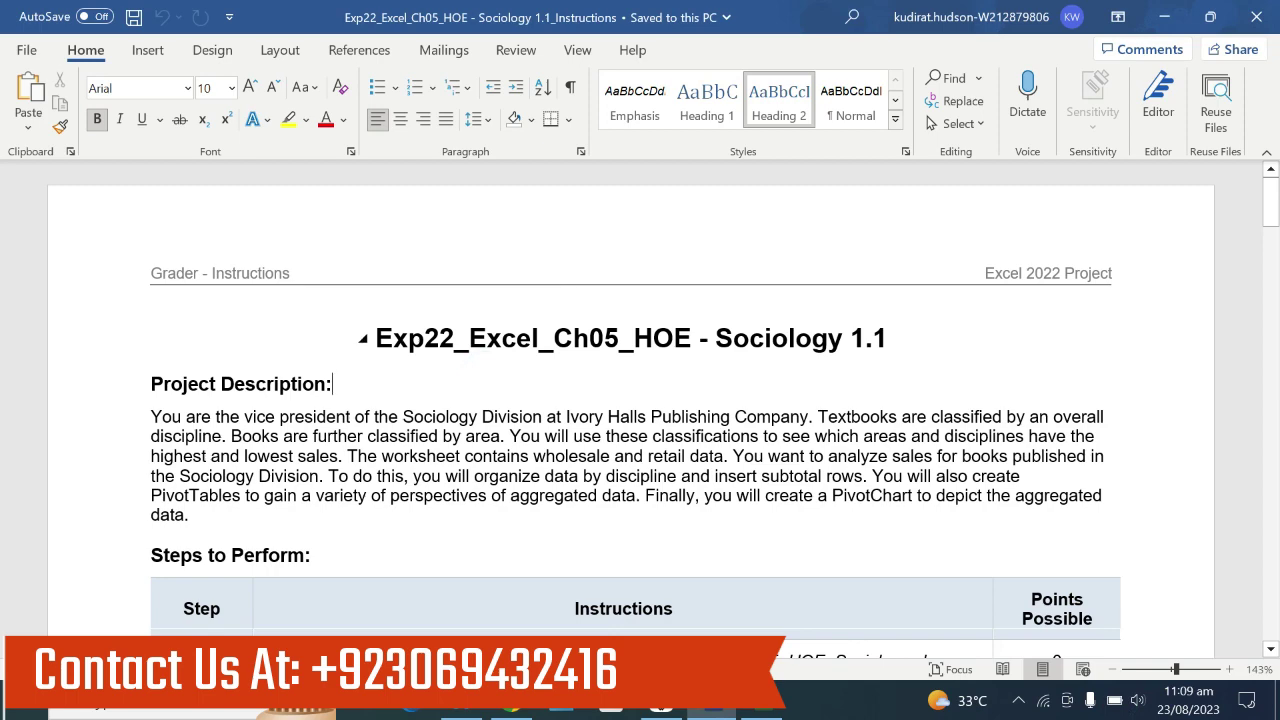
left_click_drag(378, 338, 900, 338)
left_click(850, 310)
scroll(640, 400, "down", 5)
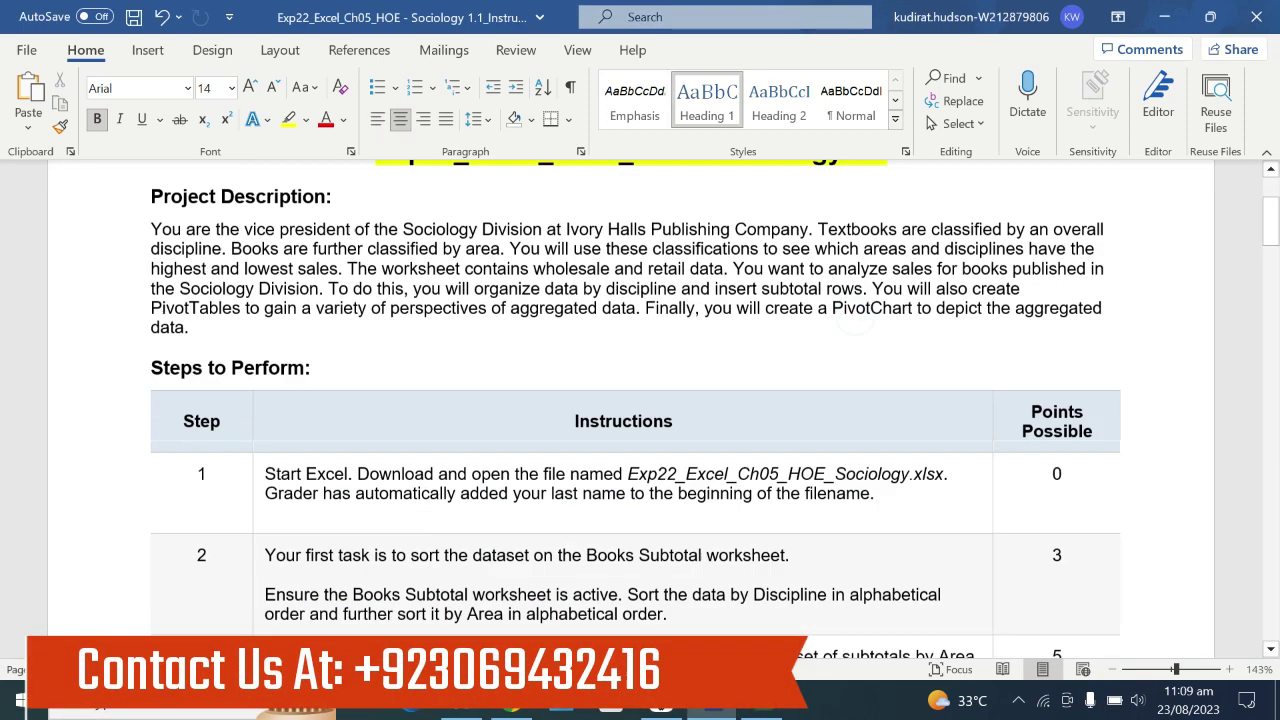
scroll(640, 400, "up", 5)
scroll(640, 400, "down", 3)
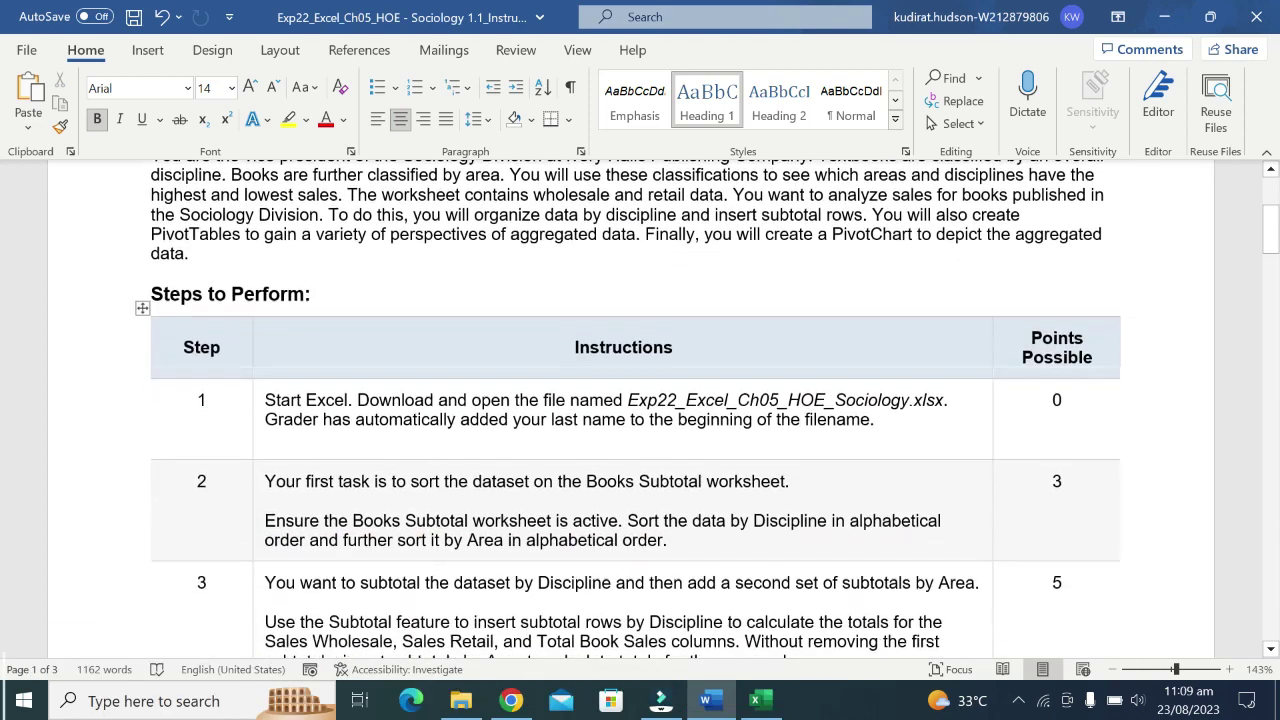
key("ctrl+z")
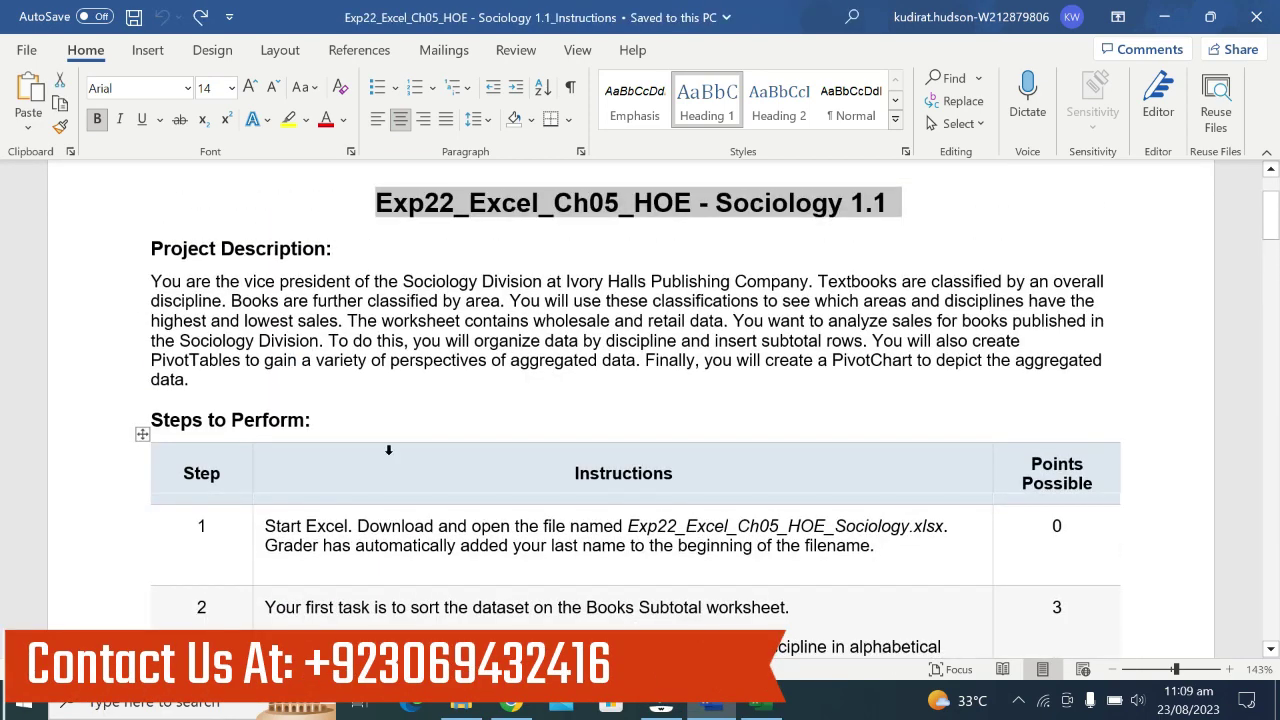
Select the step 1 instruction text and briefly check the Sociology workbook in Excel.
left_click(389, 455)
scroll(389, 462, "down", 2)
left_click(258, 496)
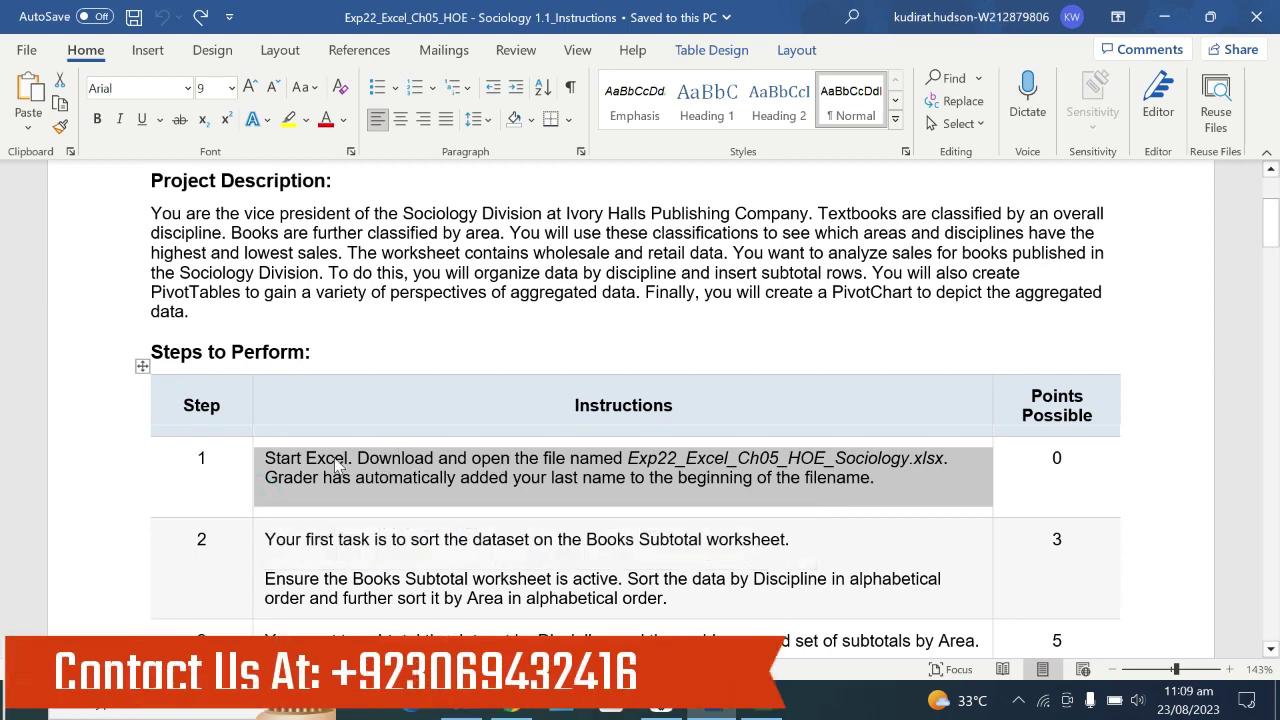
left_click_drag(306, 458, 874, 478)
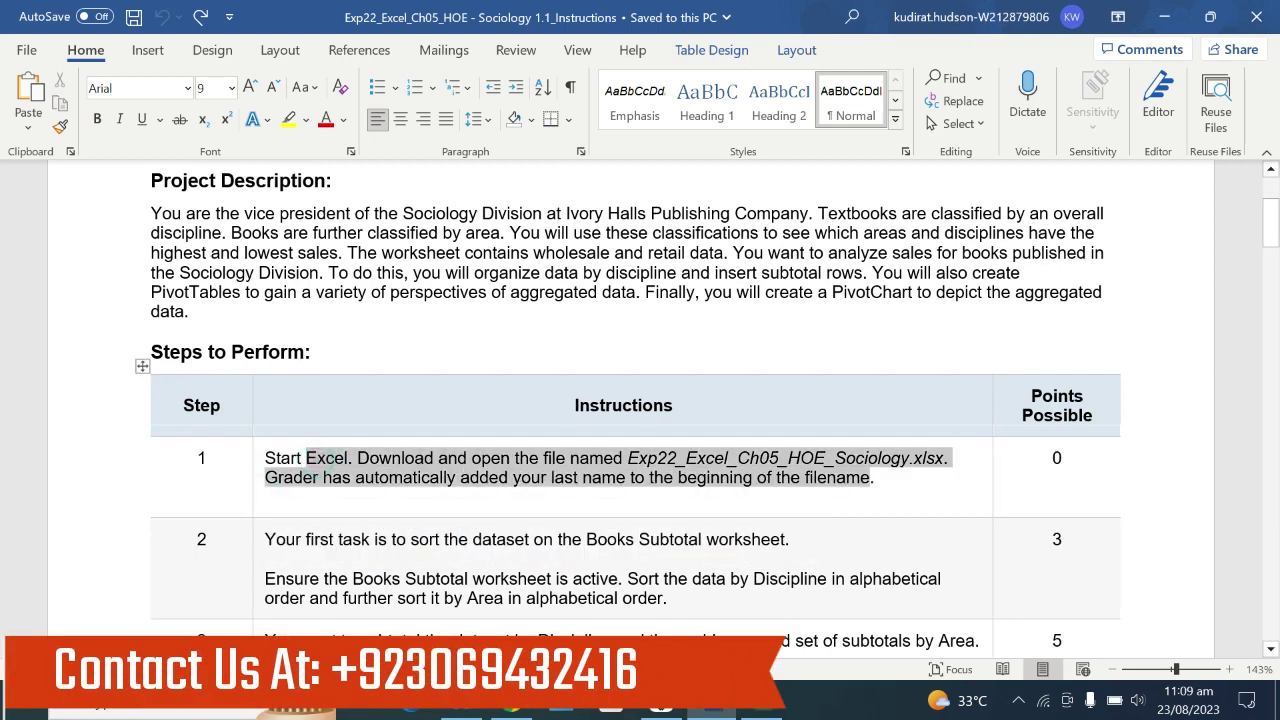
left_click(760, 705)
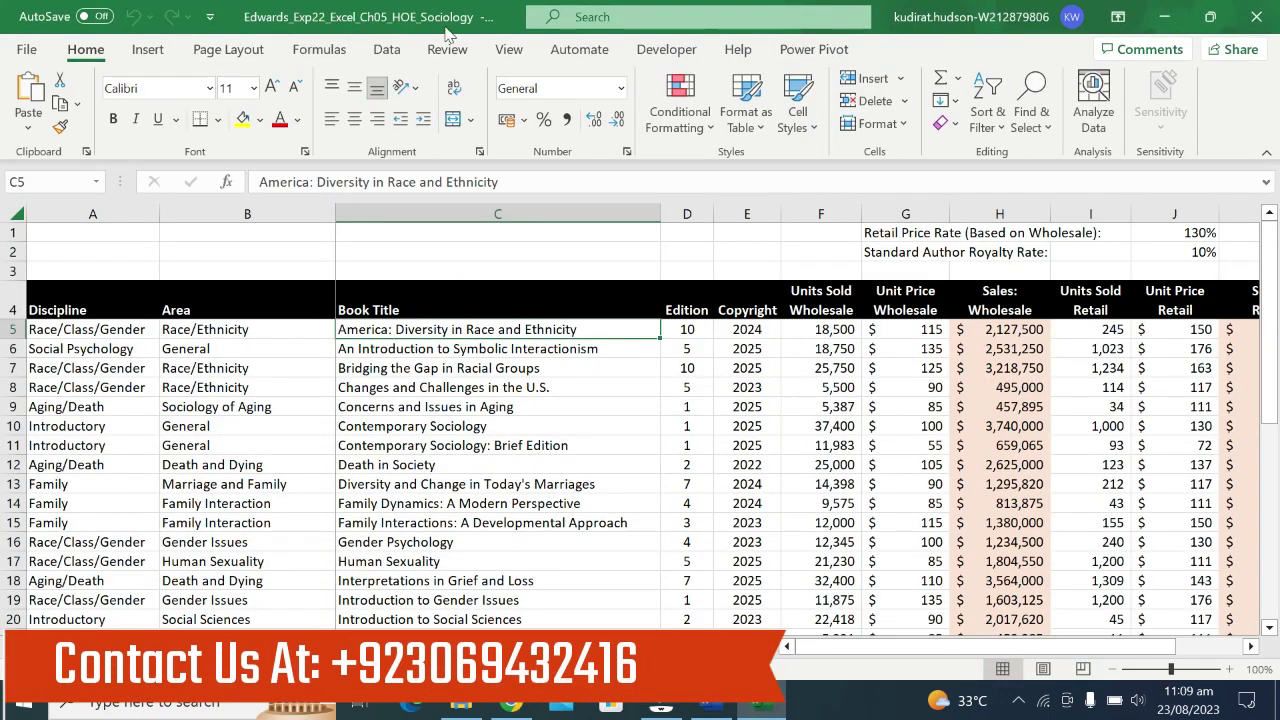
left_click(711, 705)
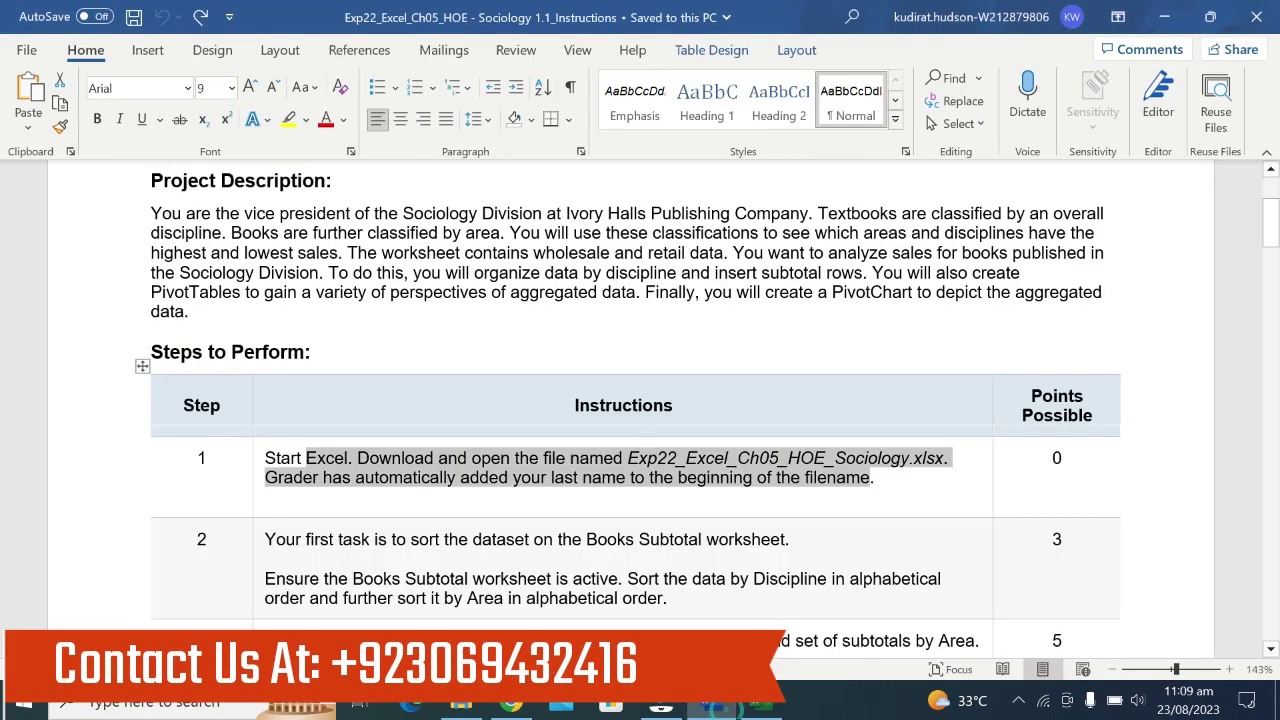
left_click(449, 504)
scroll(449, 504, "down", 2)
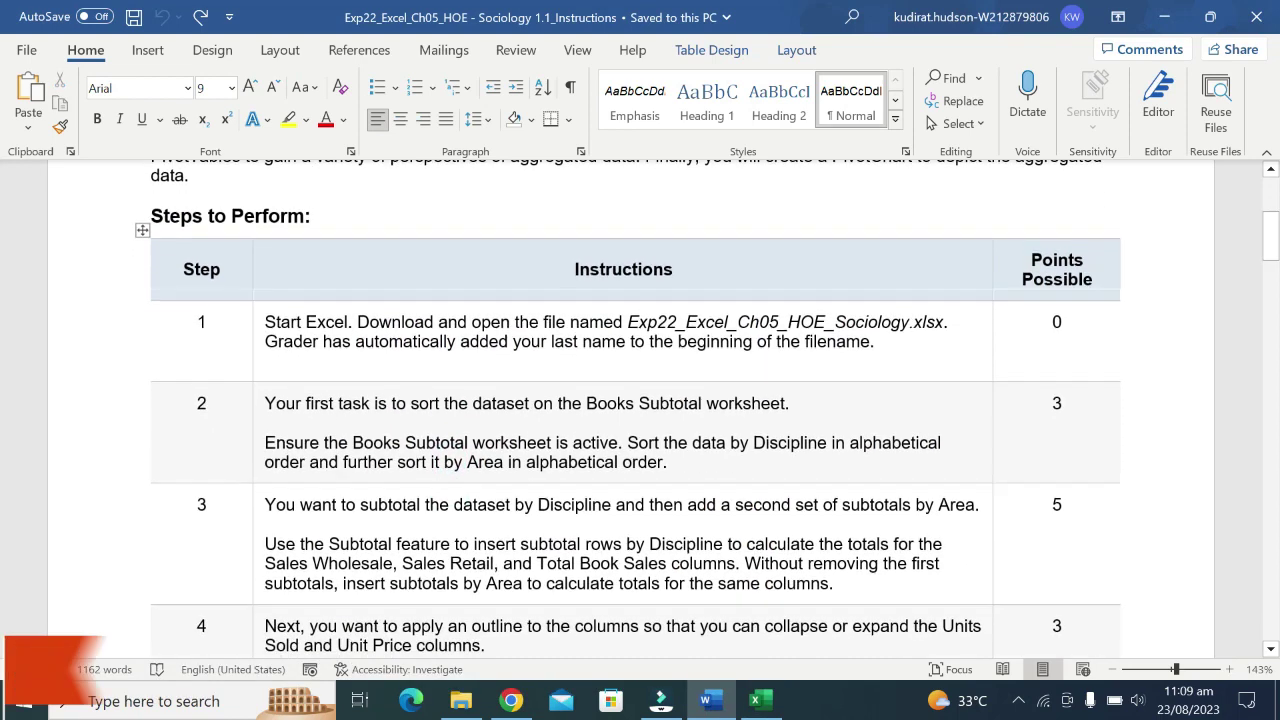
Highlight step 2's instruction about sorting by Discipline and Area in yellow.
left_click(260, 441)
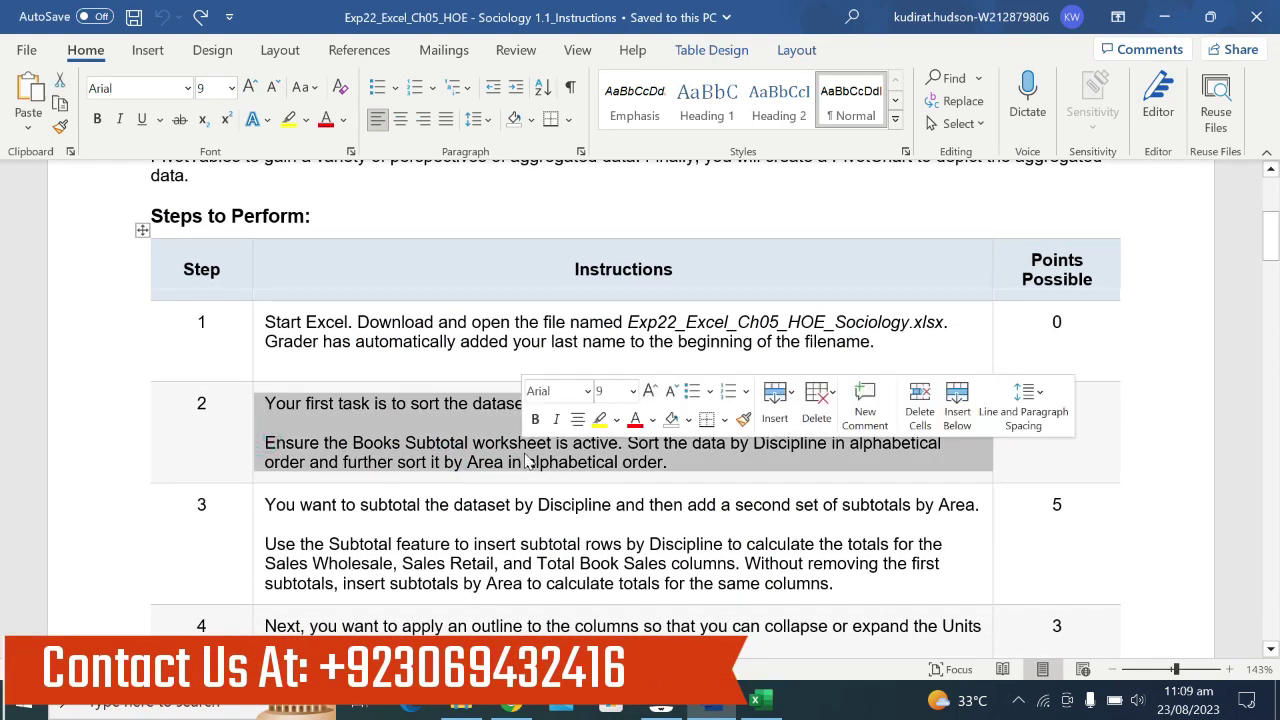
mouse_move(525, 462)
left_mouse_down()
mouse_move(266, 443)
mouse_move(667, 462)
left_mouse_up()
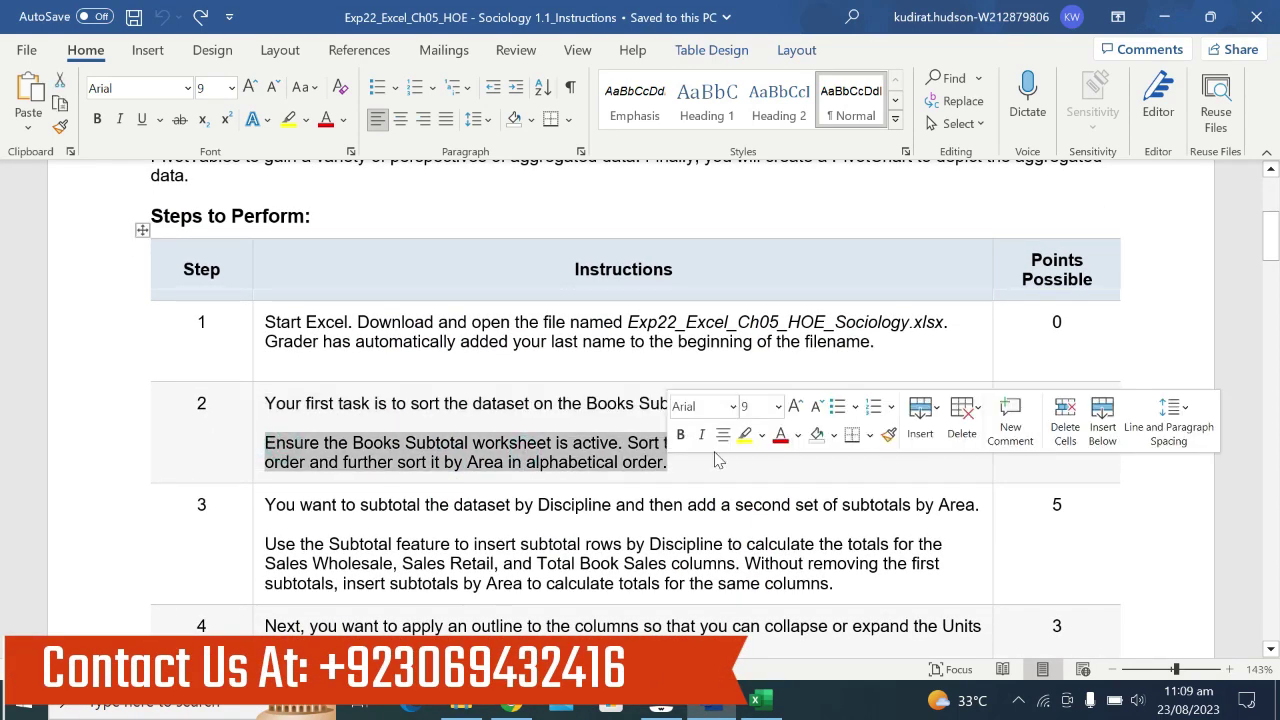
left_click(740, 441)
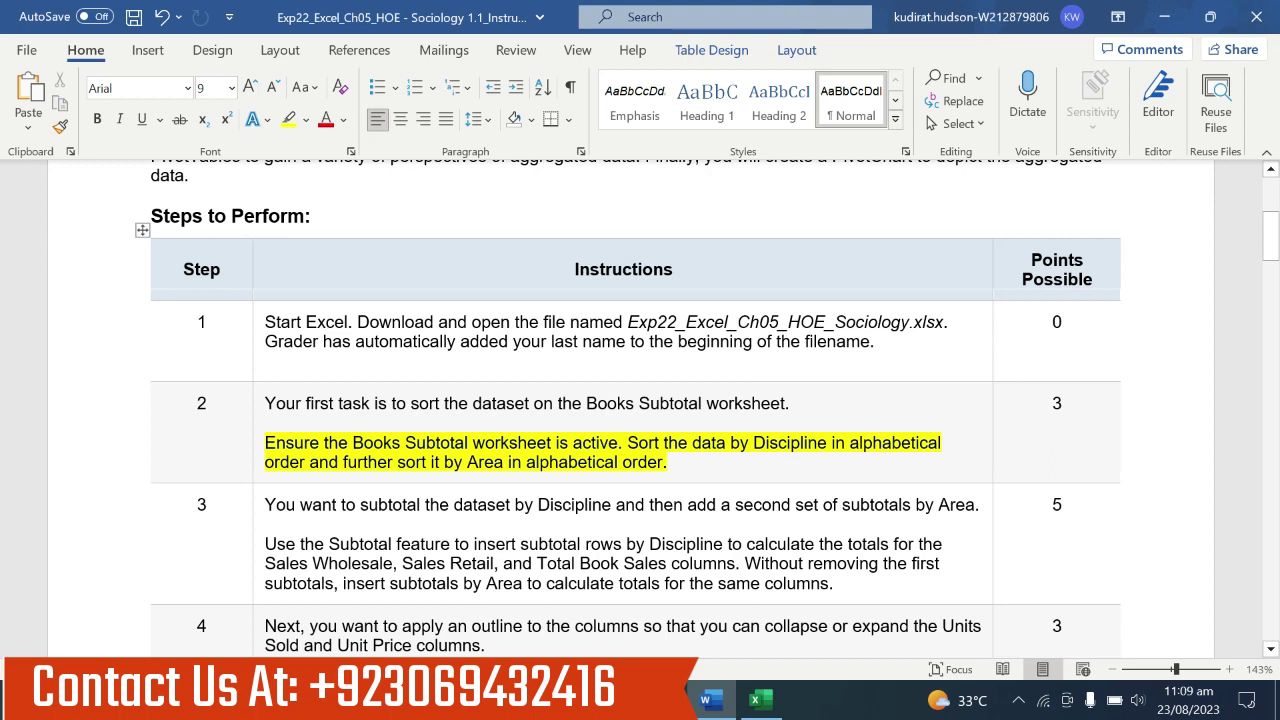
Select step 2's Books Subtotal, Discipline and Area phrases, then bring Excel forward.
left_click_drag(324, 442, 618, 442)
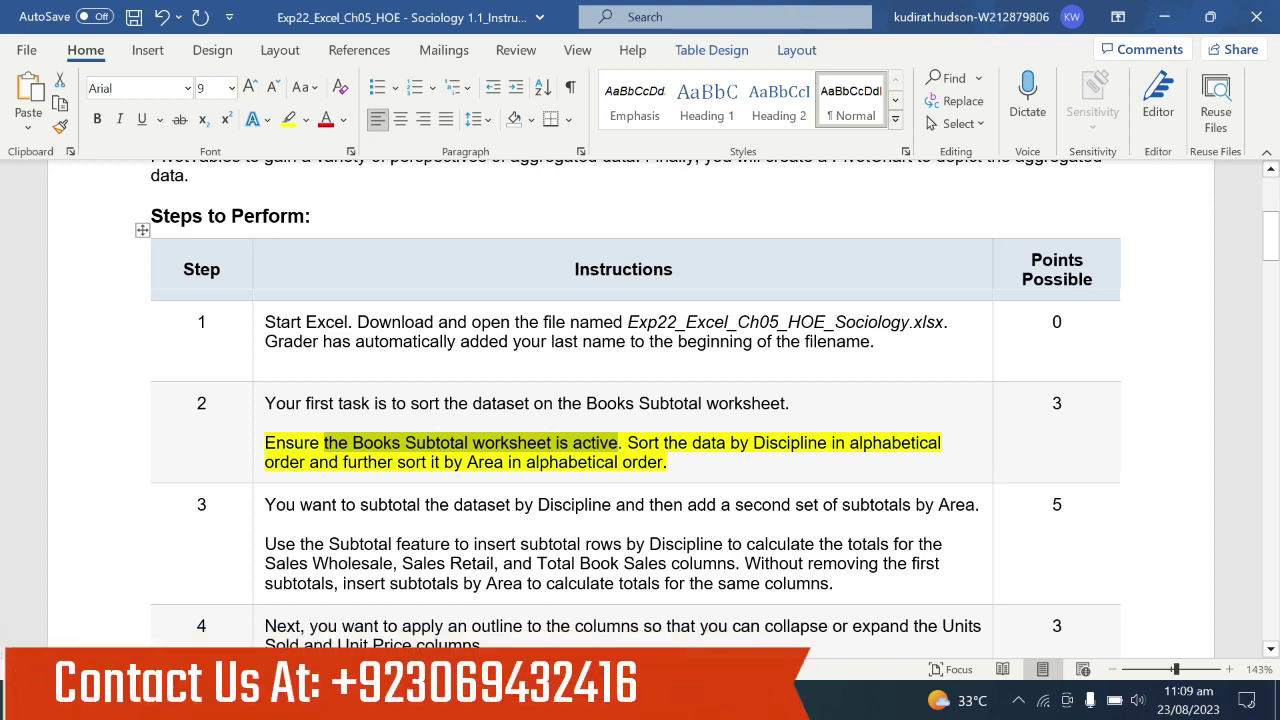
left_click_drag(628, 442, 941, 442)
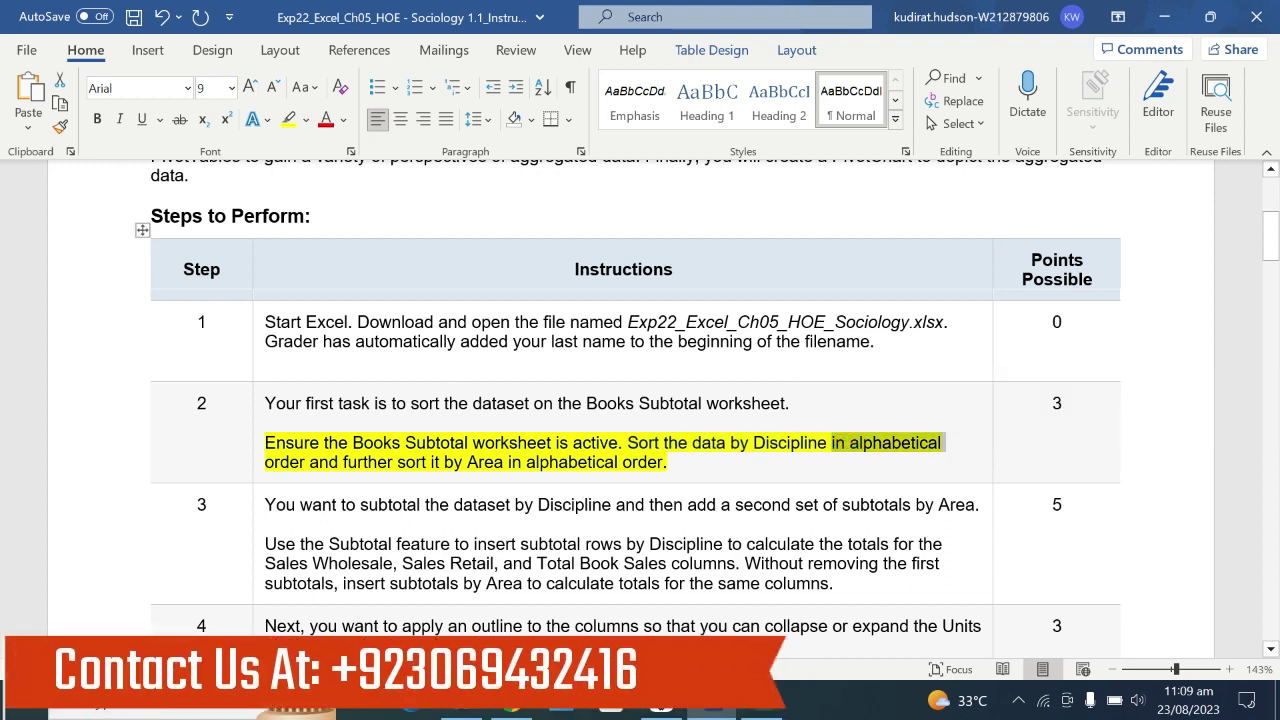
left_click_drag(265, 462, 664, 462)
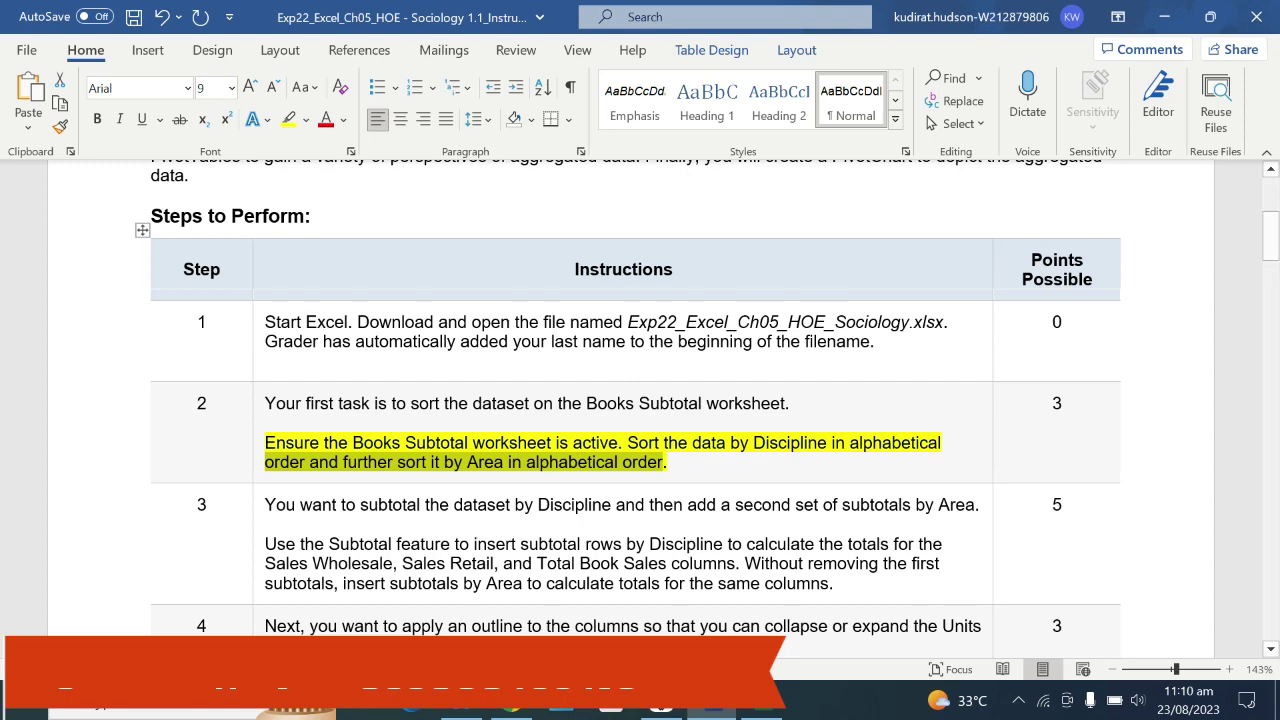
left_click(326, 442)
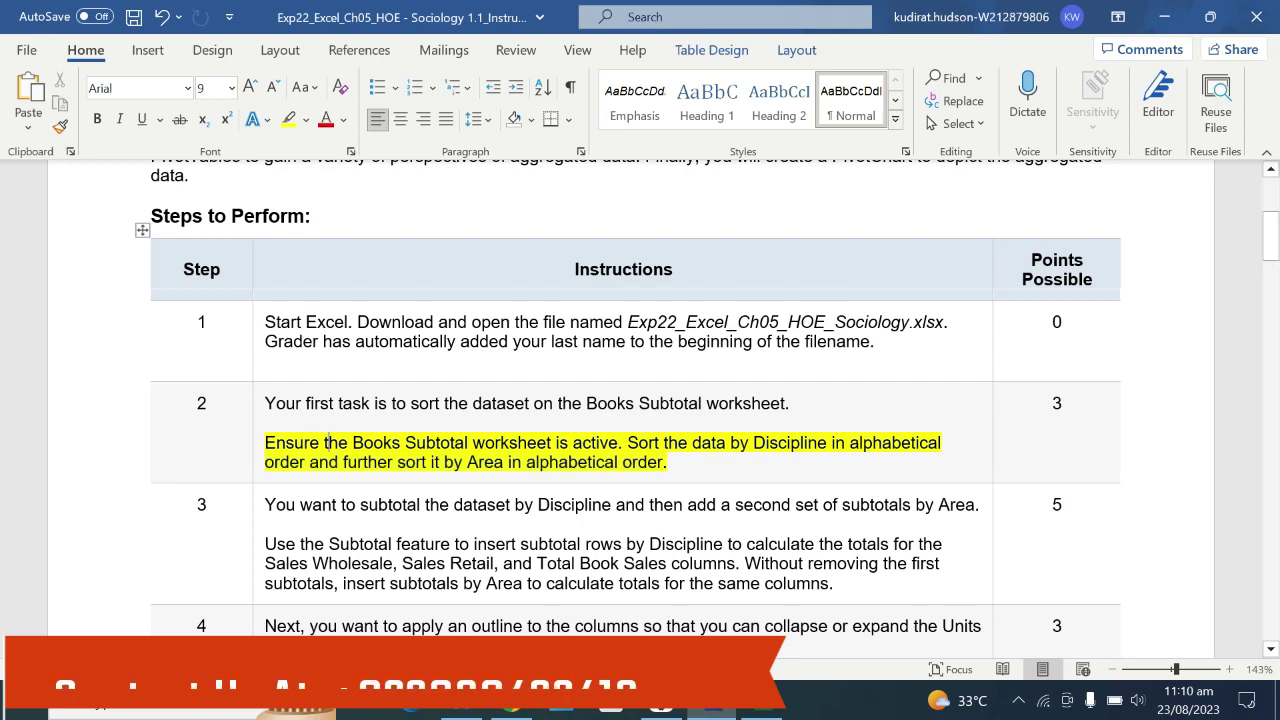
left_click_drag(265, 442, 620, 442)
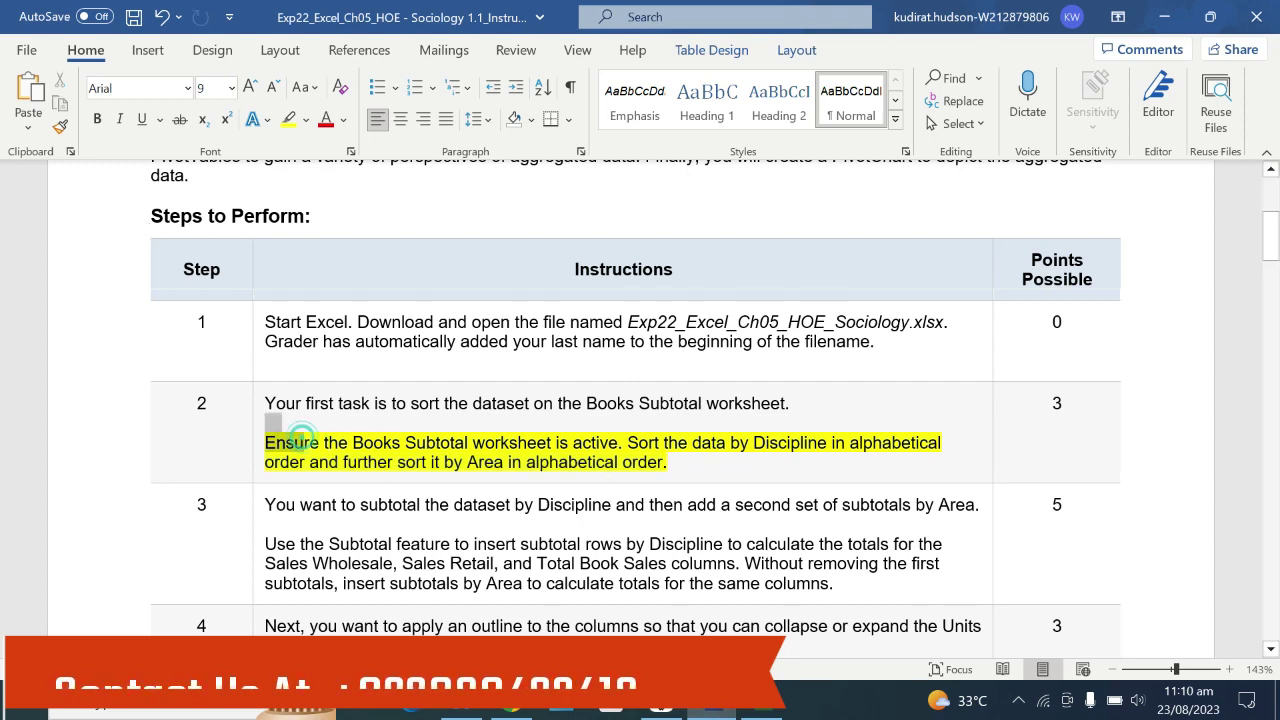
left_click(781, 697)
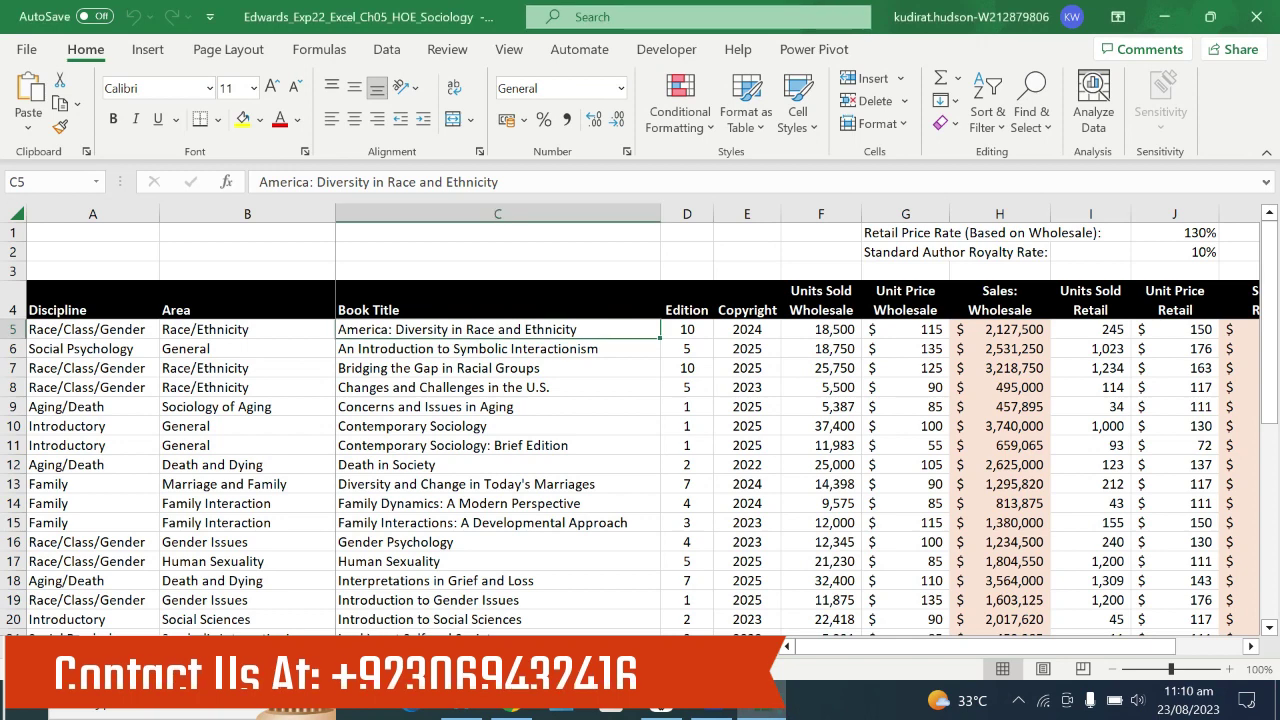
left_click(711, 700)
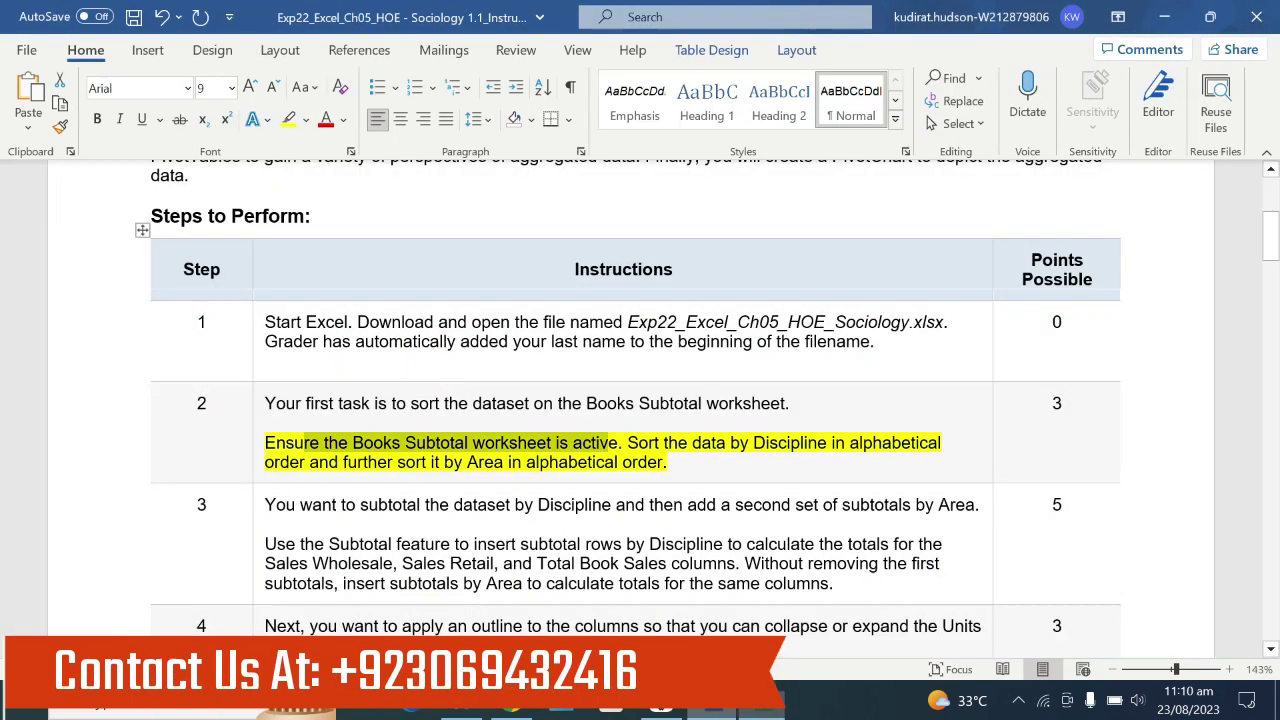
left_click_drag(628, 442, 941, 443)
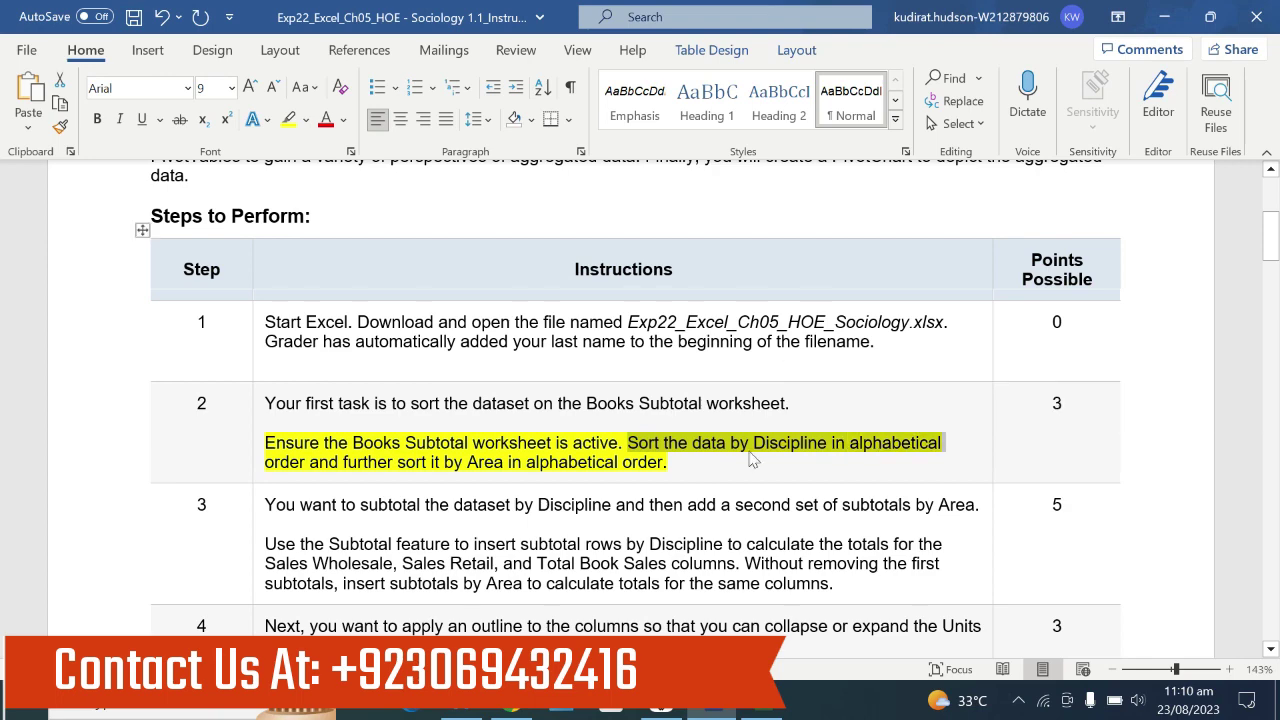
left_click(762, 706)
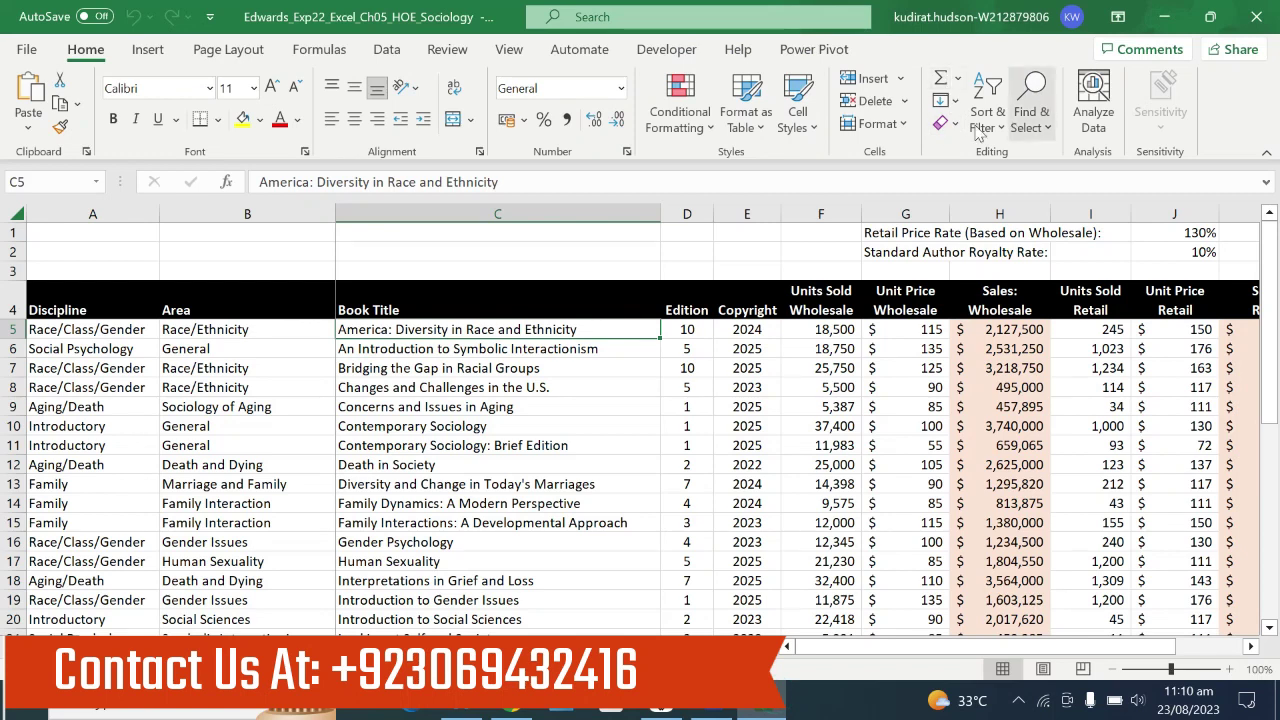
Start a Custom Sort with Discipline as the first level, A to Z.
left_click(1000, 127)
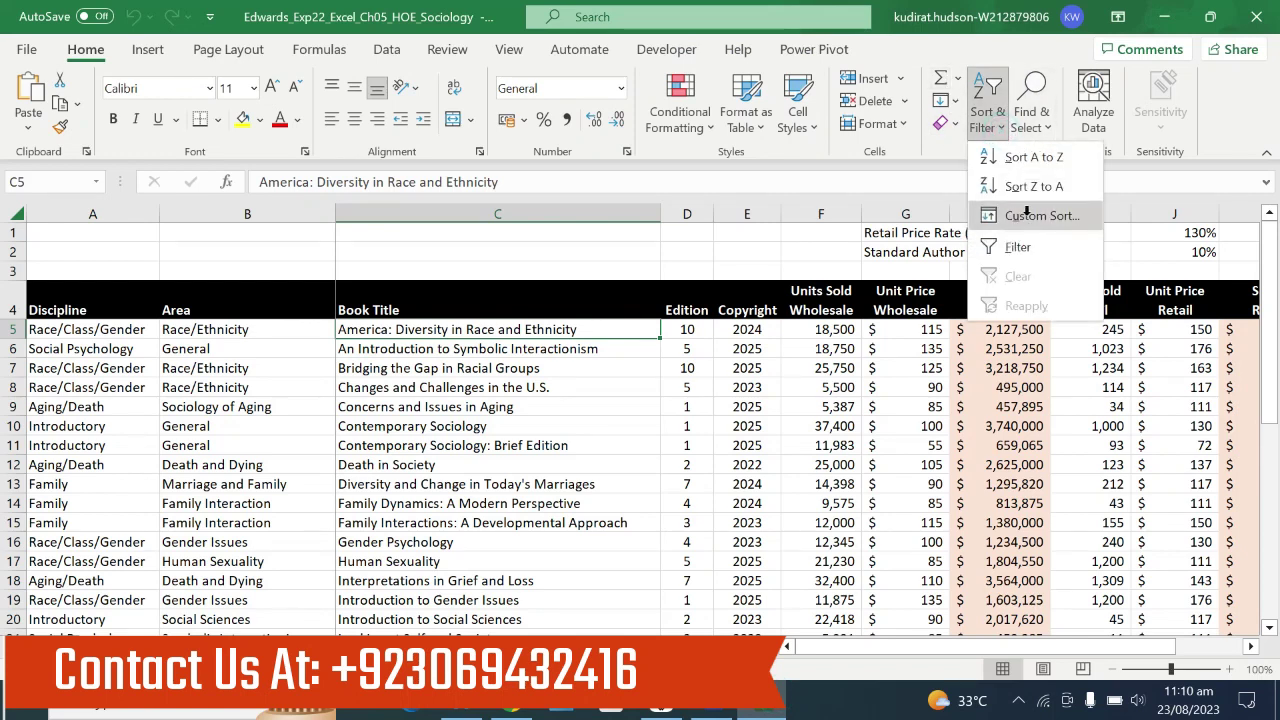
left_click(1030, 212)
left_click(607, 368)
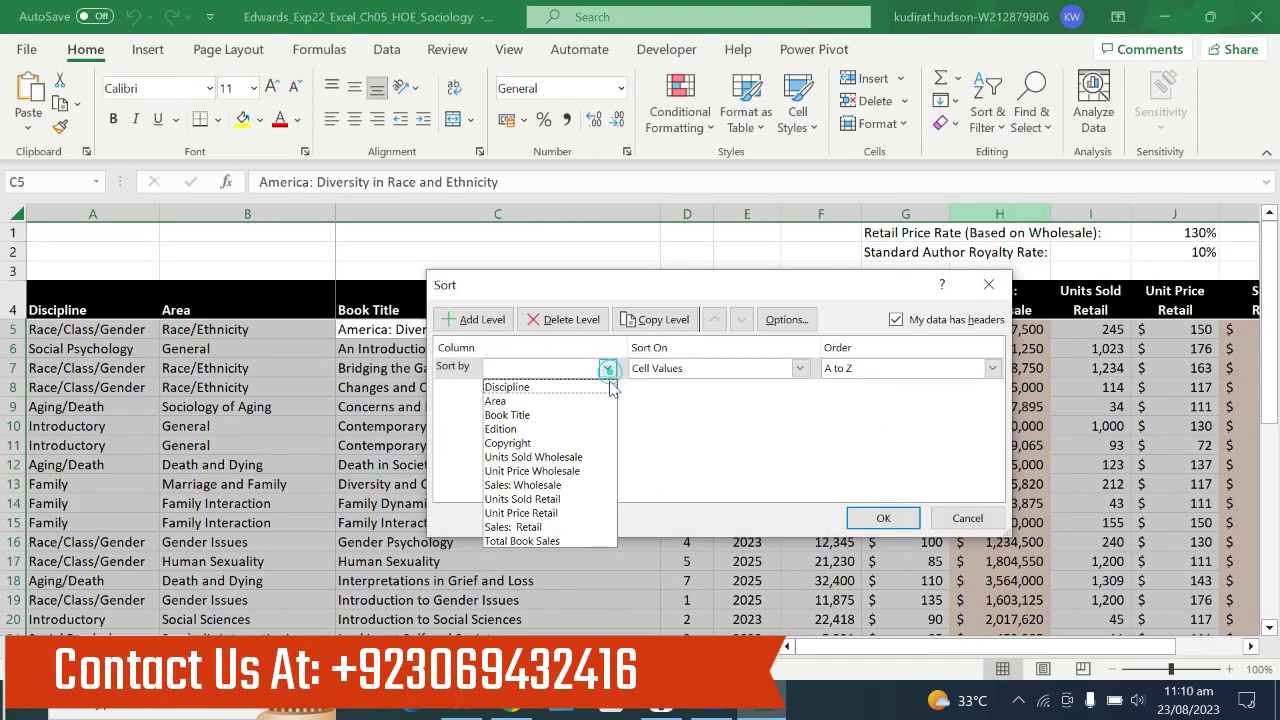
left_click(532, 386)
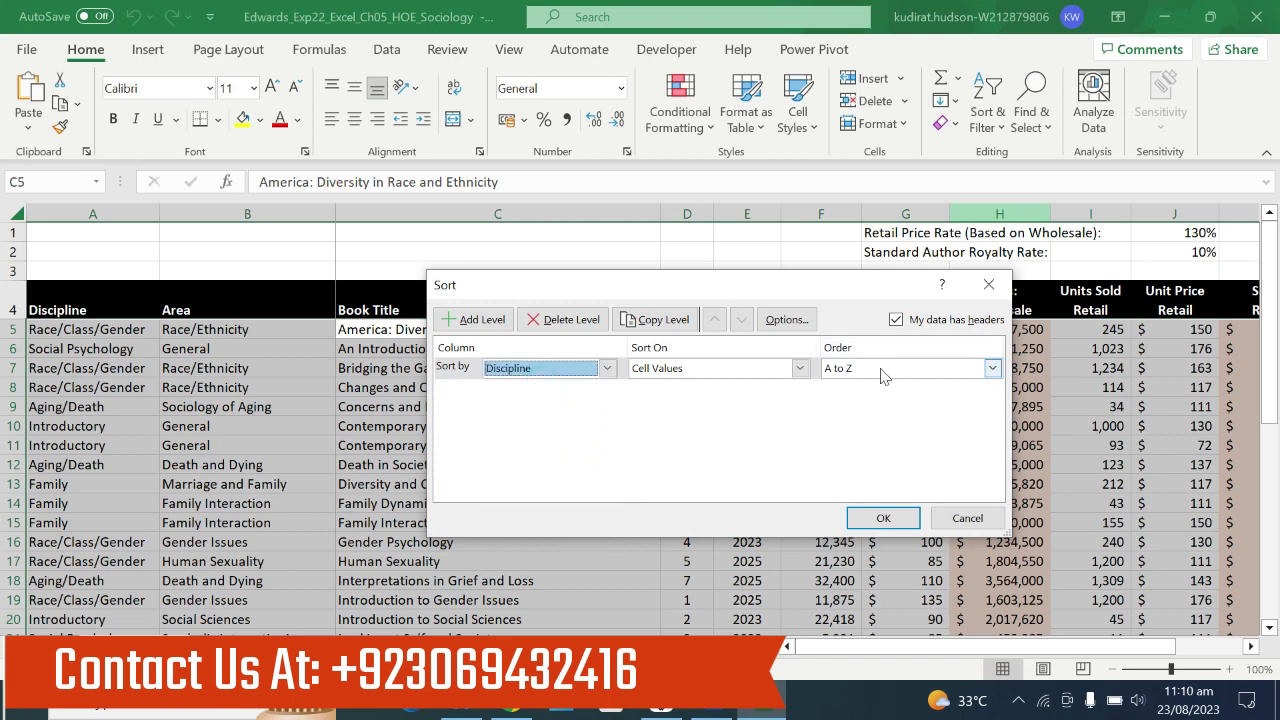
left_click(712, 705)
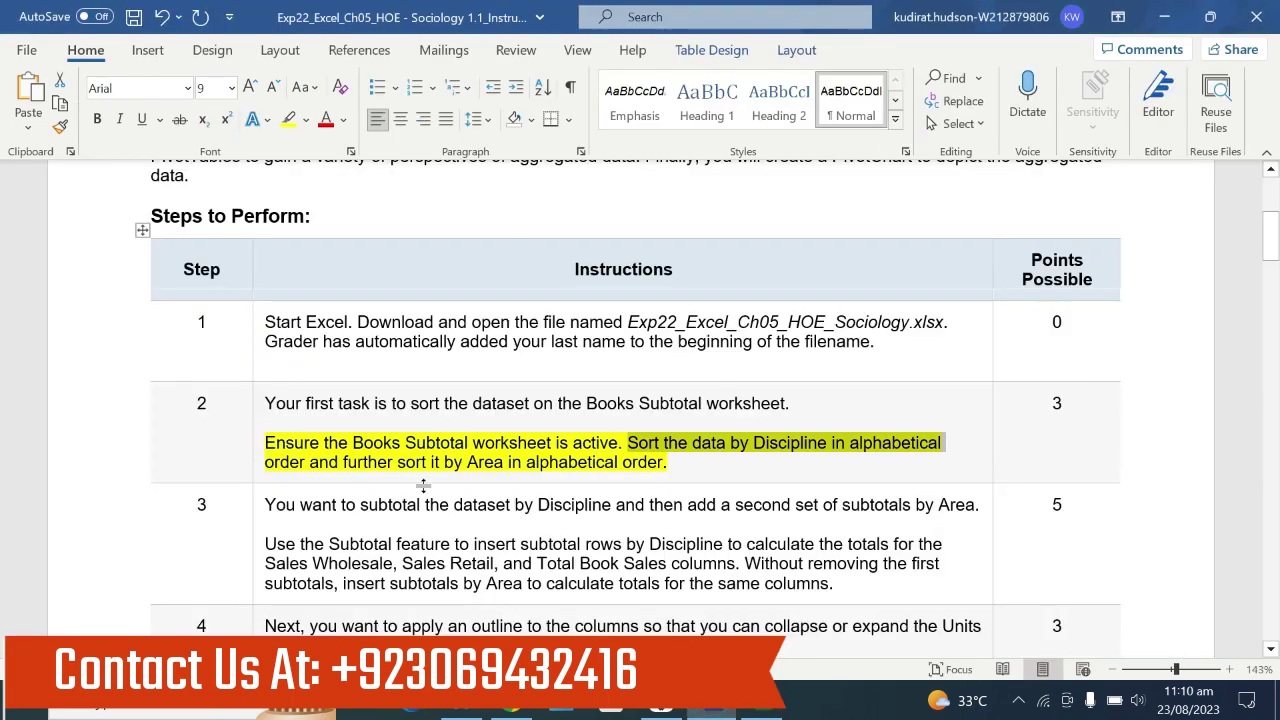
left_click_drag(397, 462, 665, 462)
left_click(757, 712)
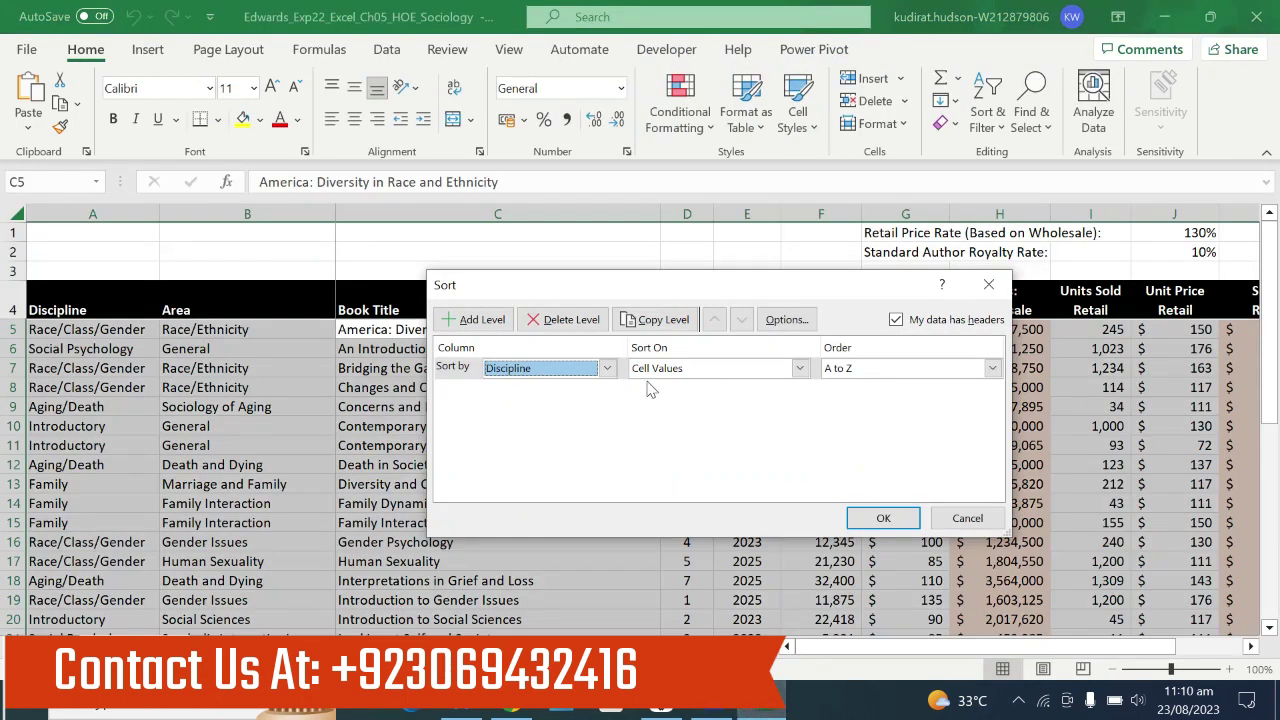
Add a second sort level on Area, A to Z, and apply the sort.
left_click(470, 319)
left_click(607, 390)
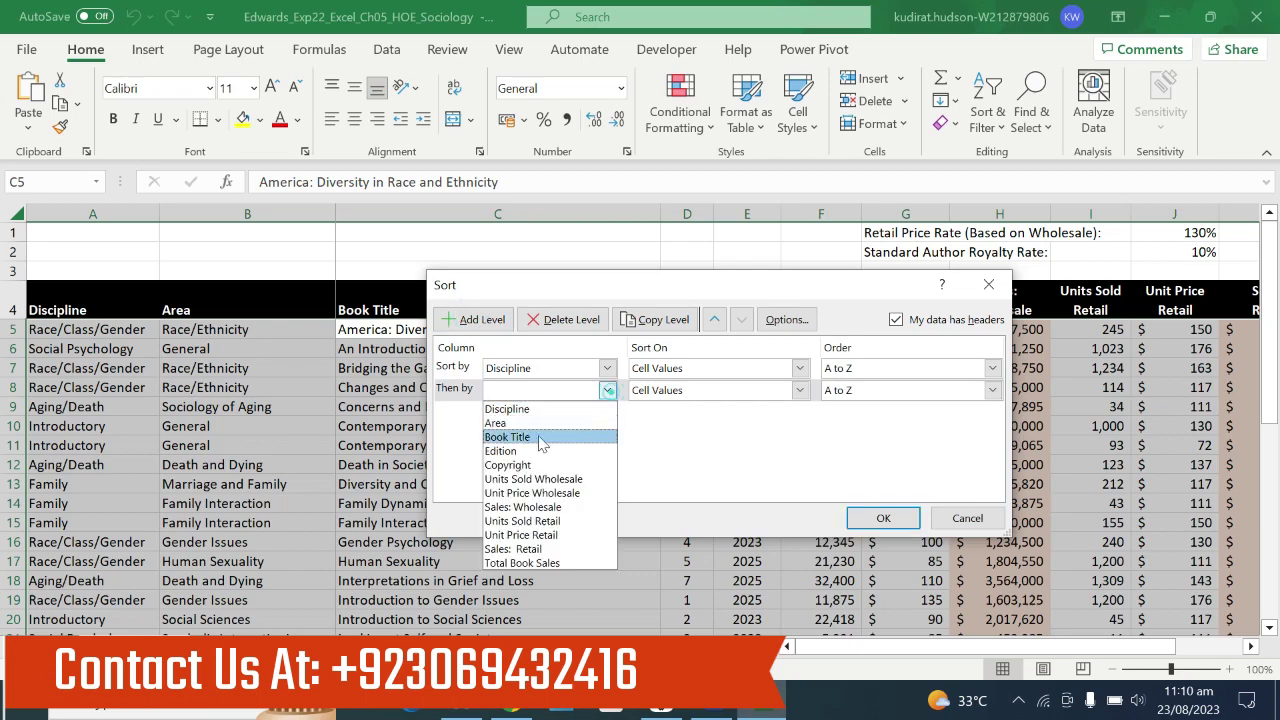
left_click(500, 423)
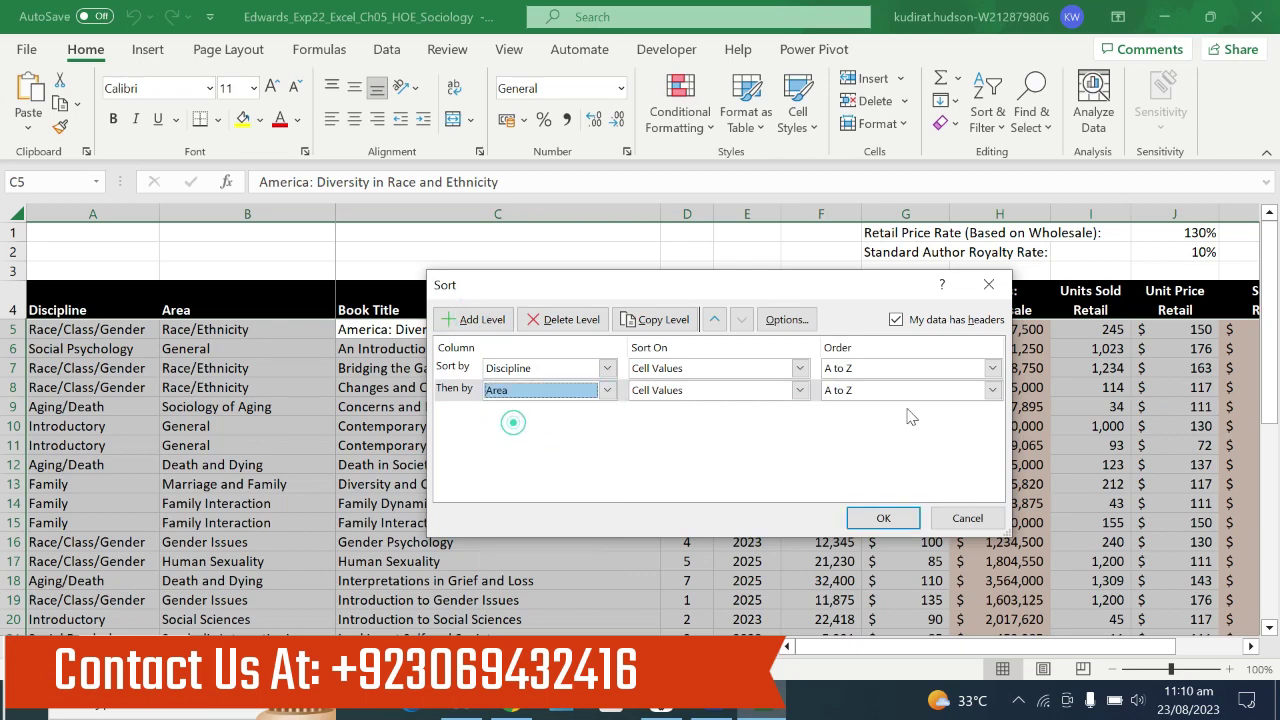
left_click(870, 520)
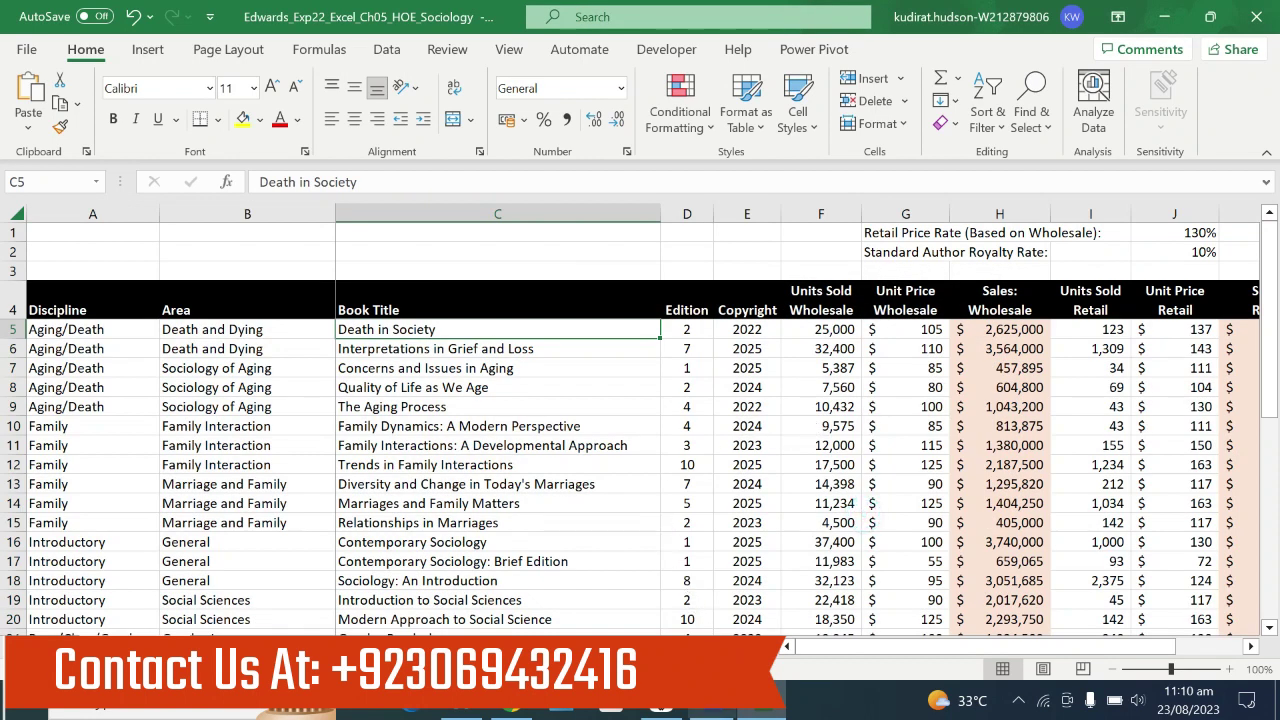
left_click(712, 712)
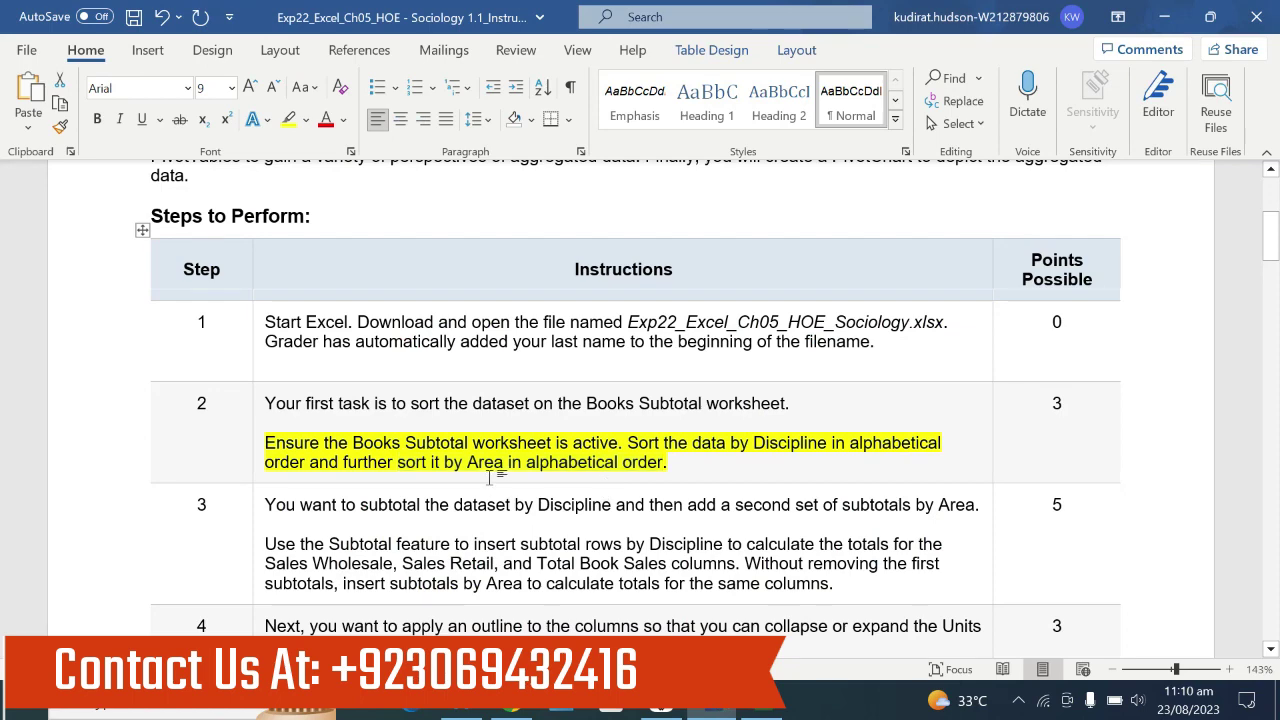
Remove step 2's yellow highlight and highlight step 3's instructions in yellow.
key("ctrl+z")
scroll(490, 479, "down", 1)
left_click(258, 512)
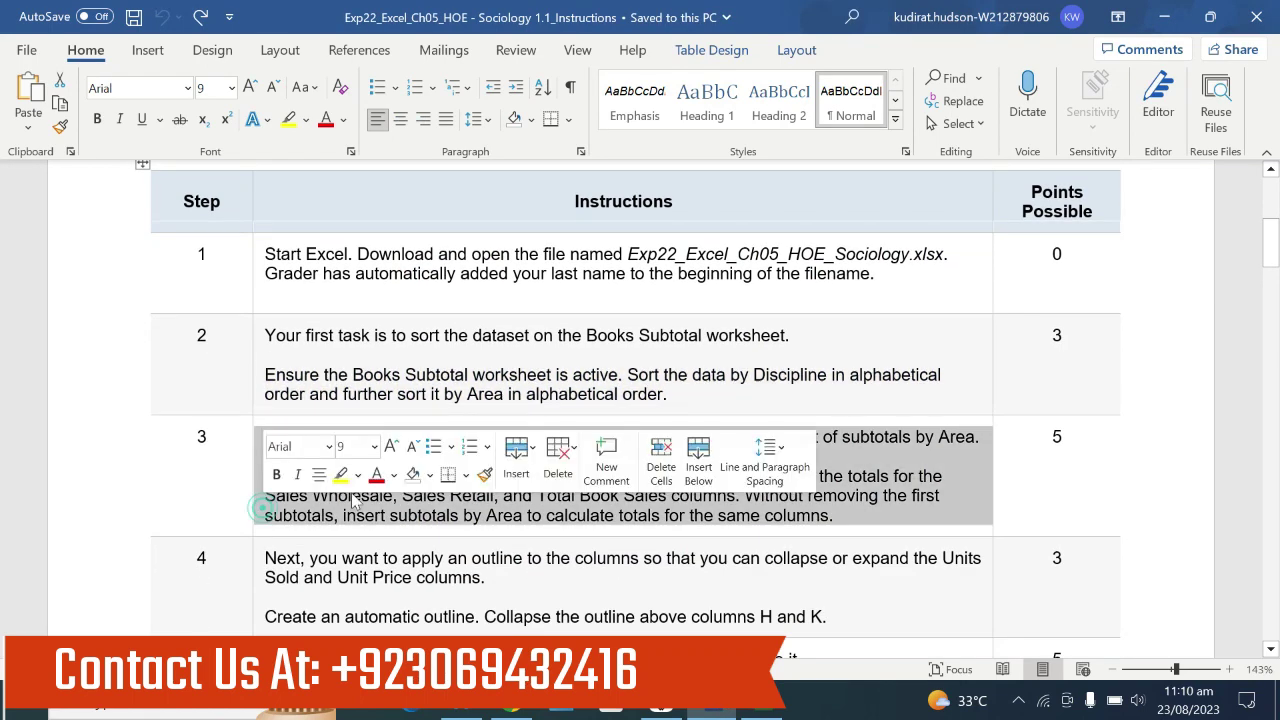
left_click(345, 474)
scroll(347, 475, "down", 1)
Select step 3's sentence naming the three subtotal columns, then bring Excel forward.
left_click_drag(265, 407, 724, 407)
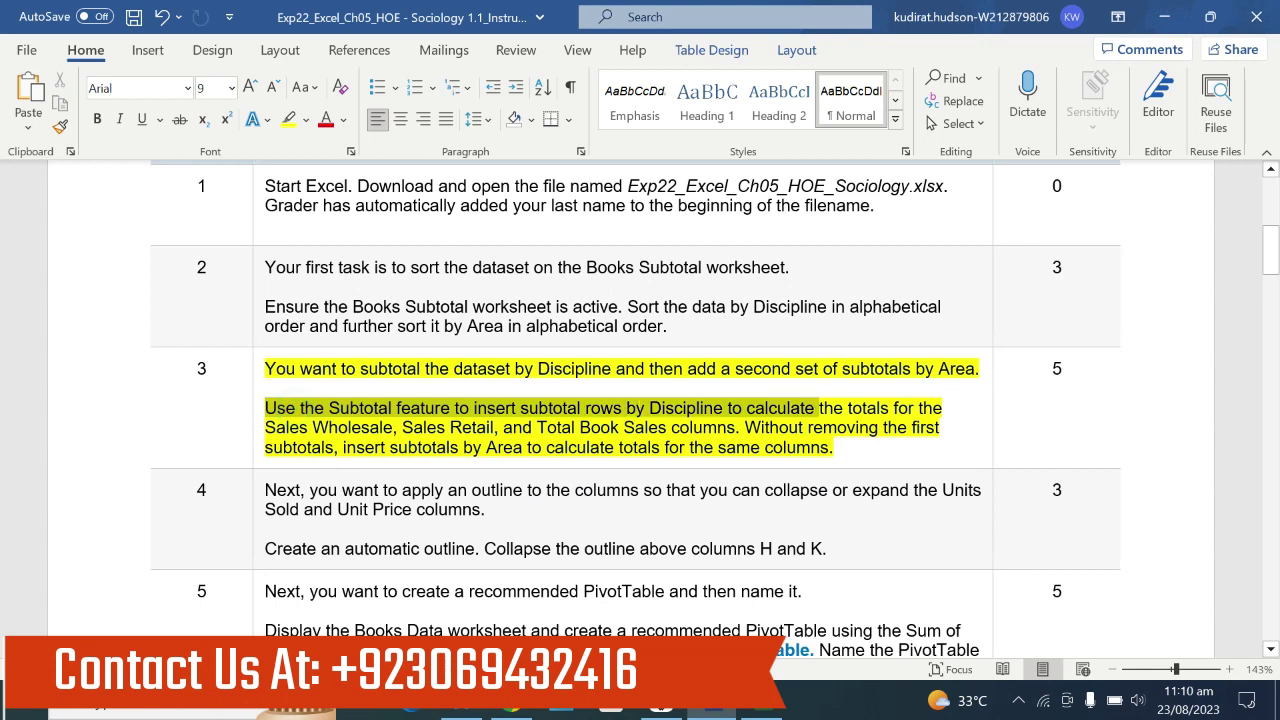
left_click_drag(724, 407, 944, 407)
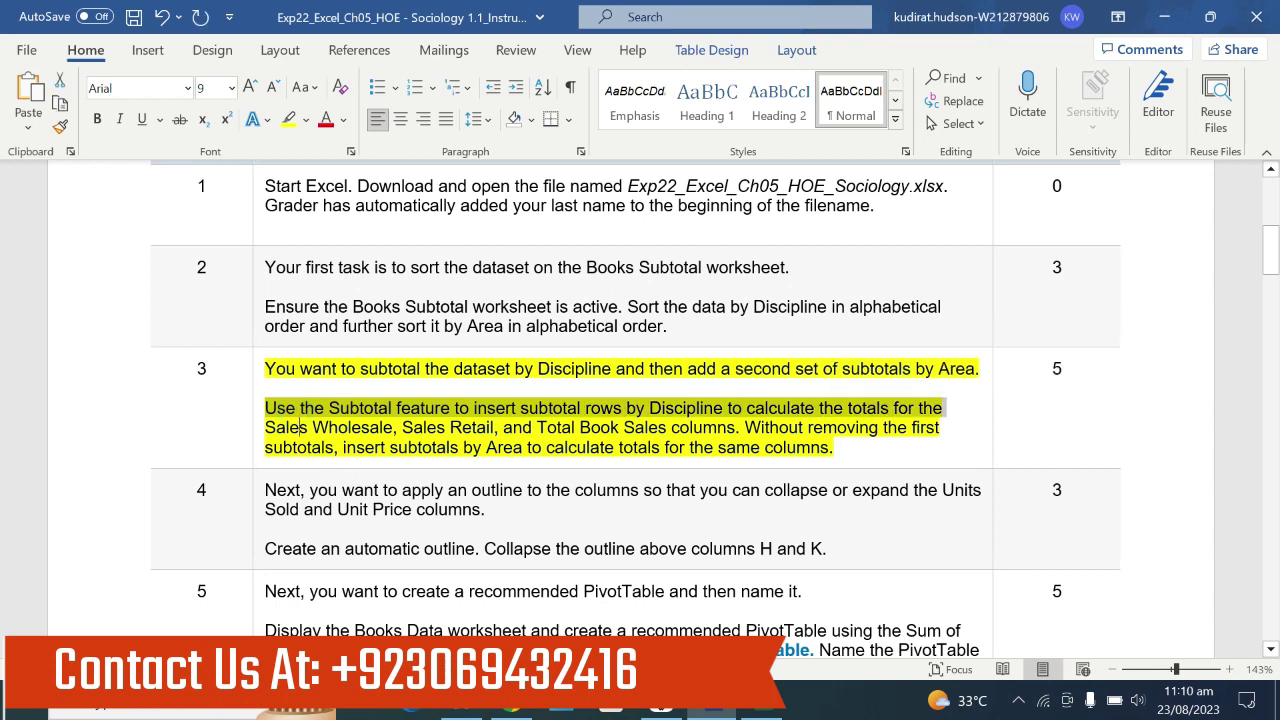
mouse_move(300, 427)
left_mouse_down()
mouse_move(910, 428)
mouse_move(353, 456)
mouse_move(832, 447)
left_mouse_up()
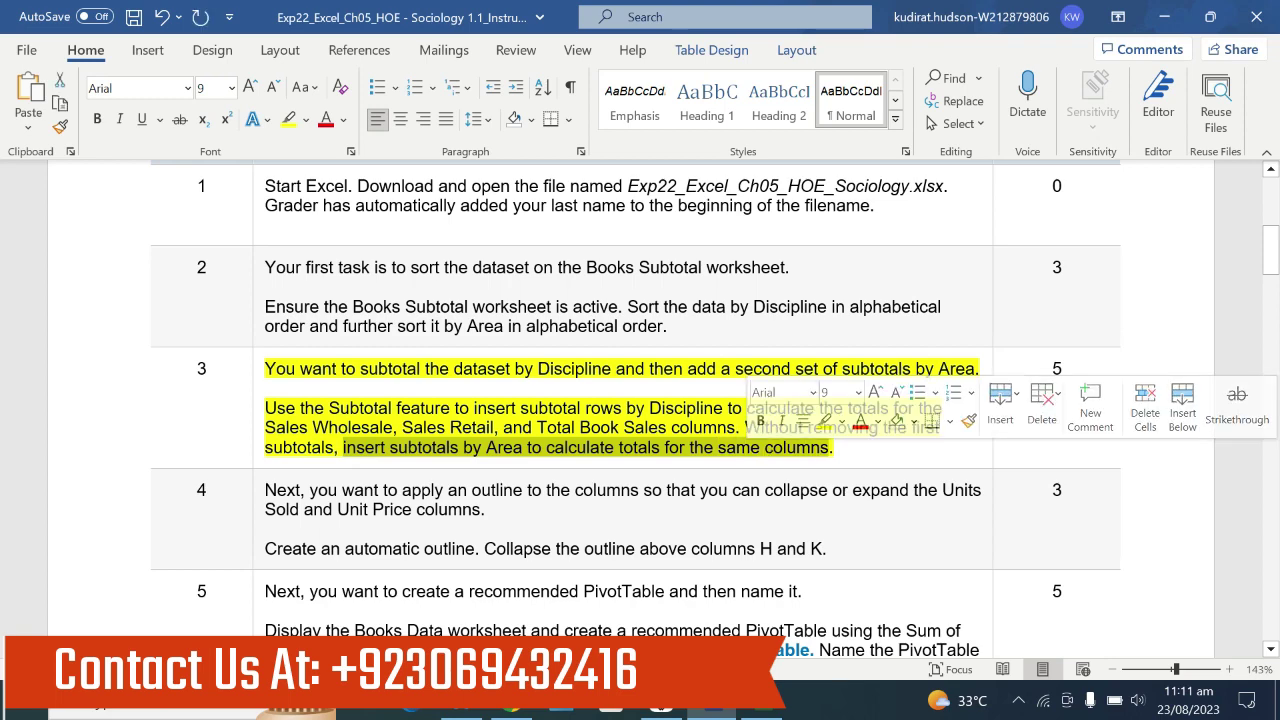
left_click_drag(265, 407, 736, 427)
scroll(640, 409, "down", 1)
scroll(640, 409, "up", 1)
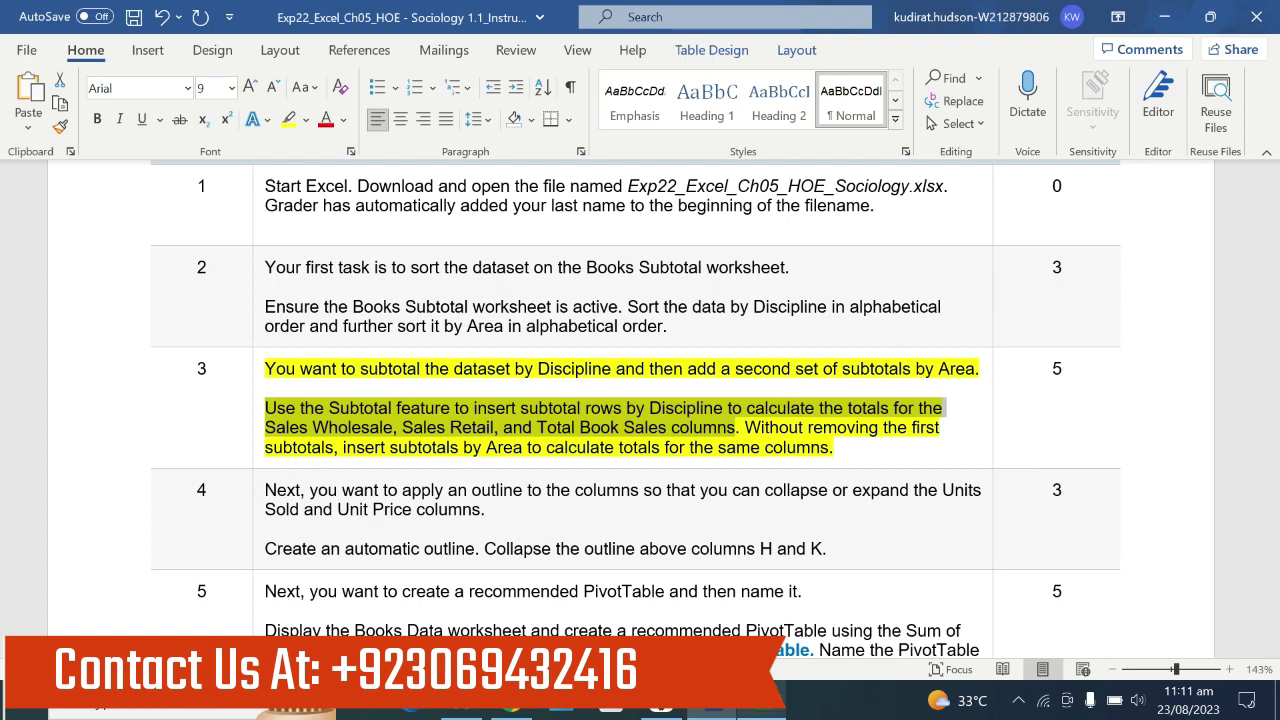
left_click(785, 710)
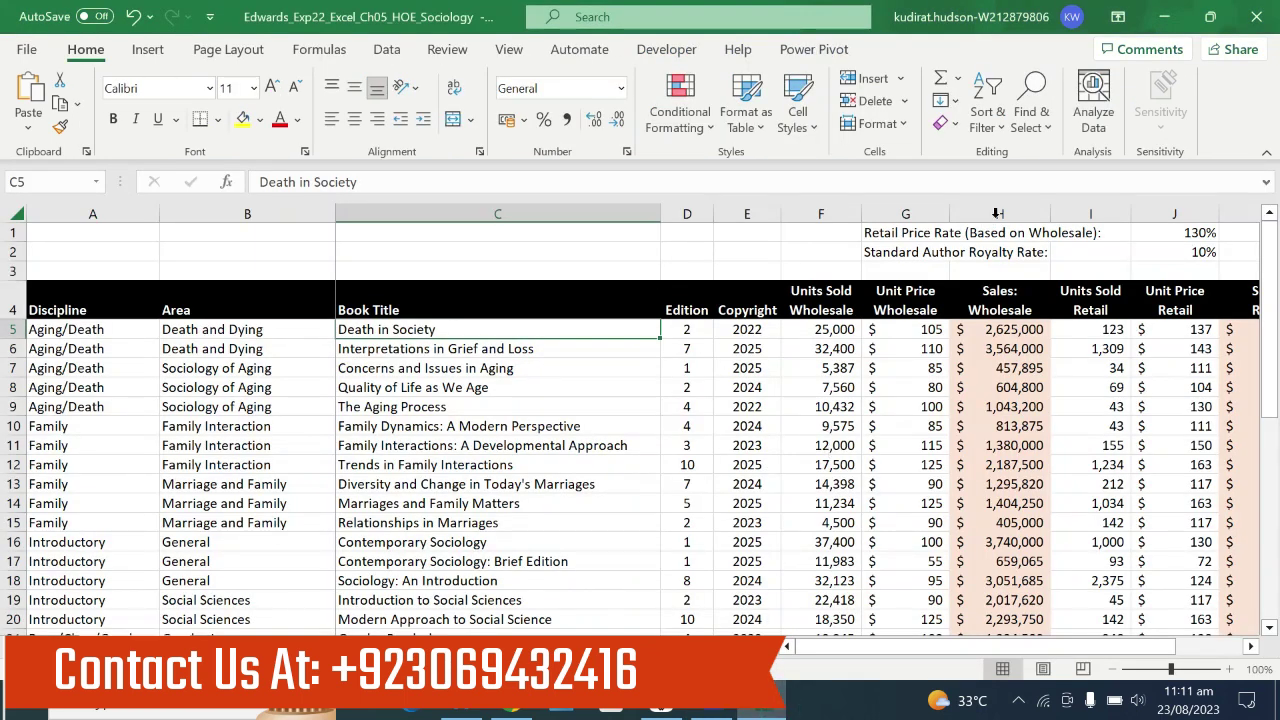
Open the Subtotal settings and group subtotals at each change in Discipline.
left_click(386, 50)
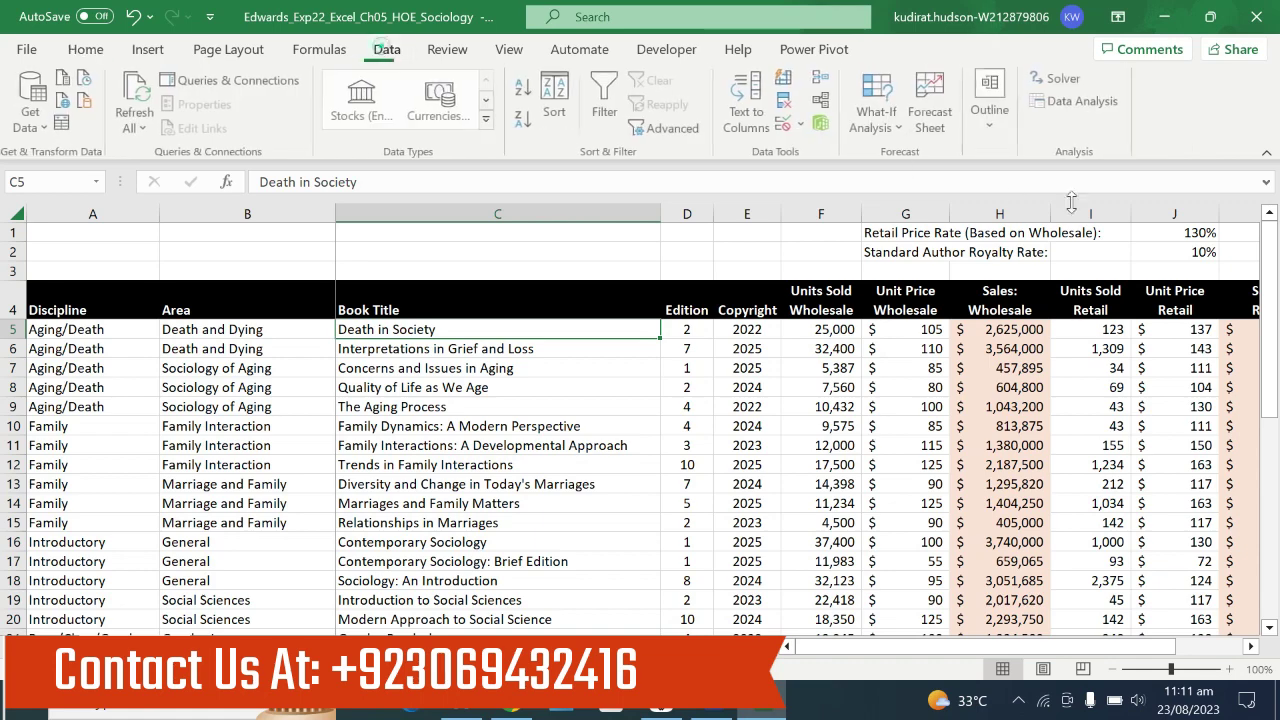
left_click(990, 105)
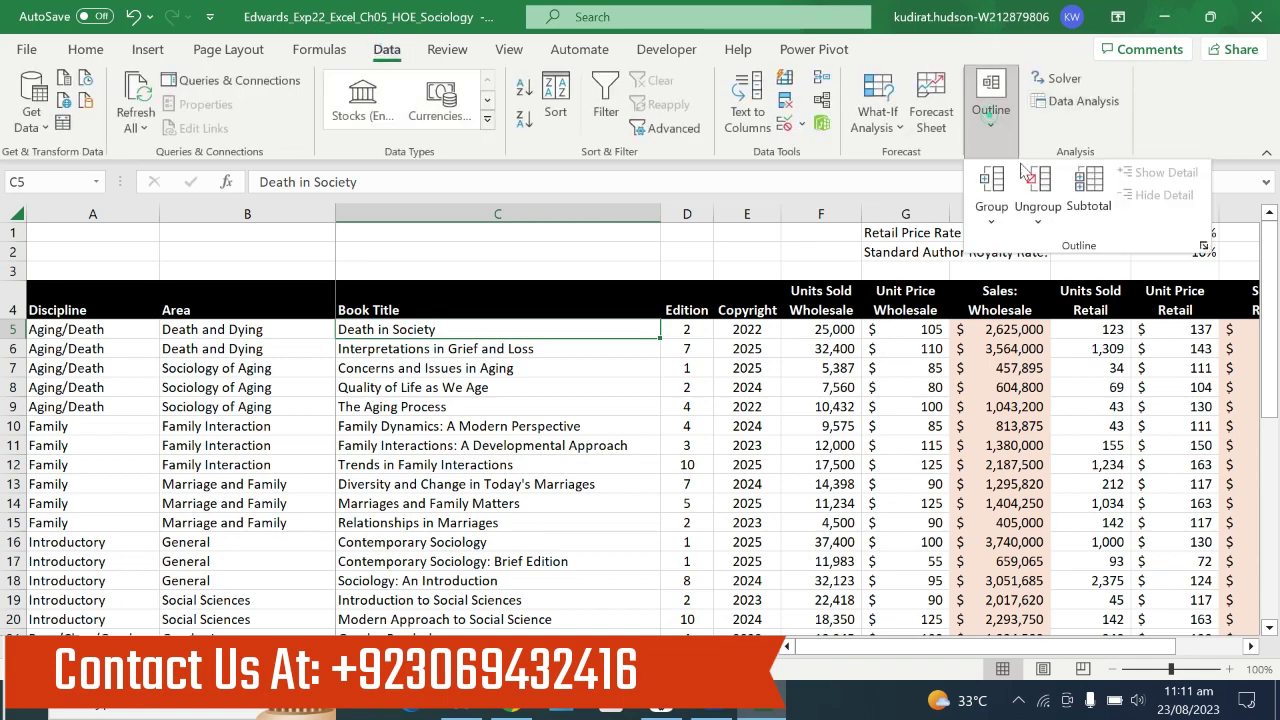
left_click(1088, 188)
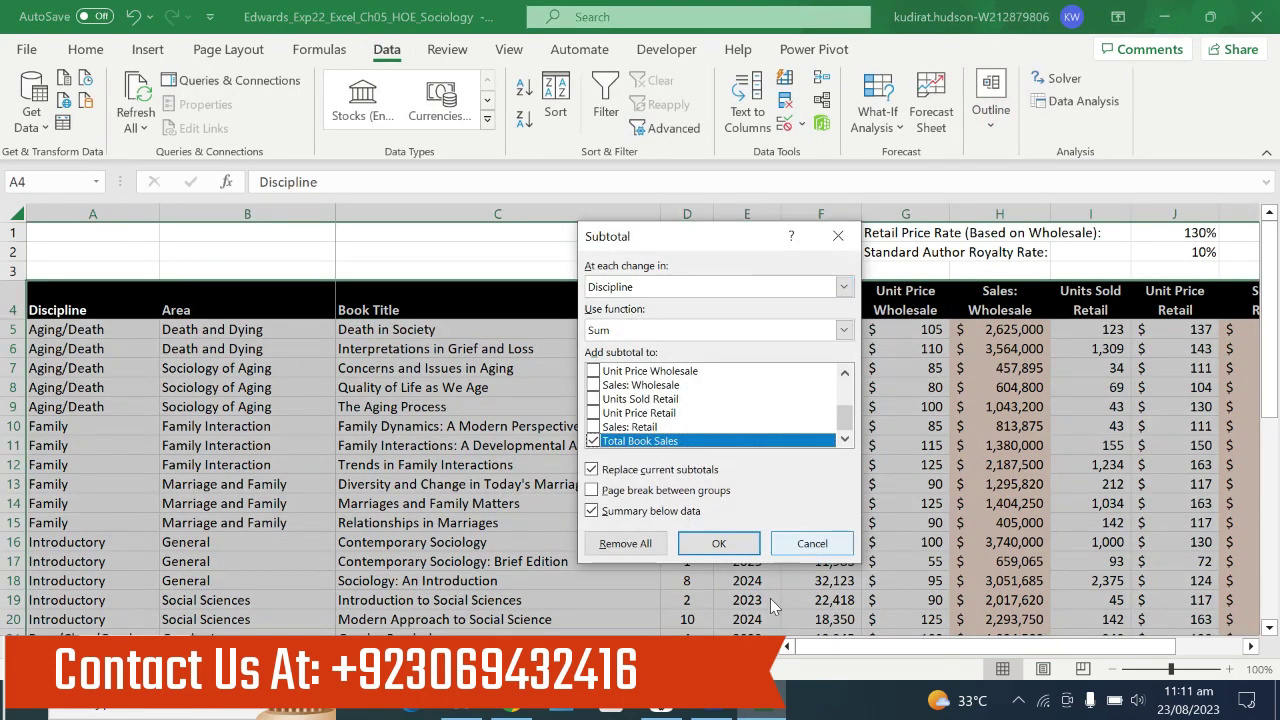
left_click(711, 710)
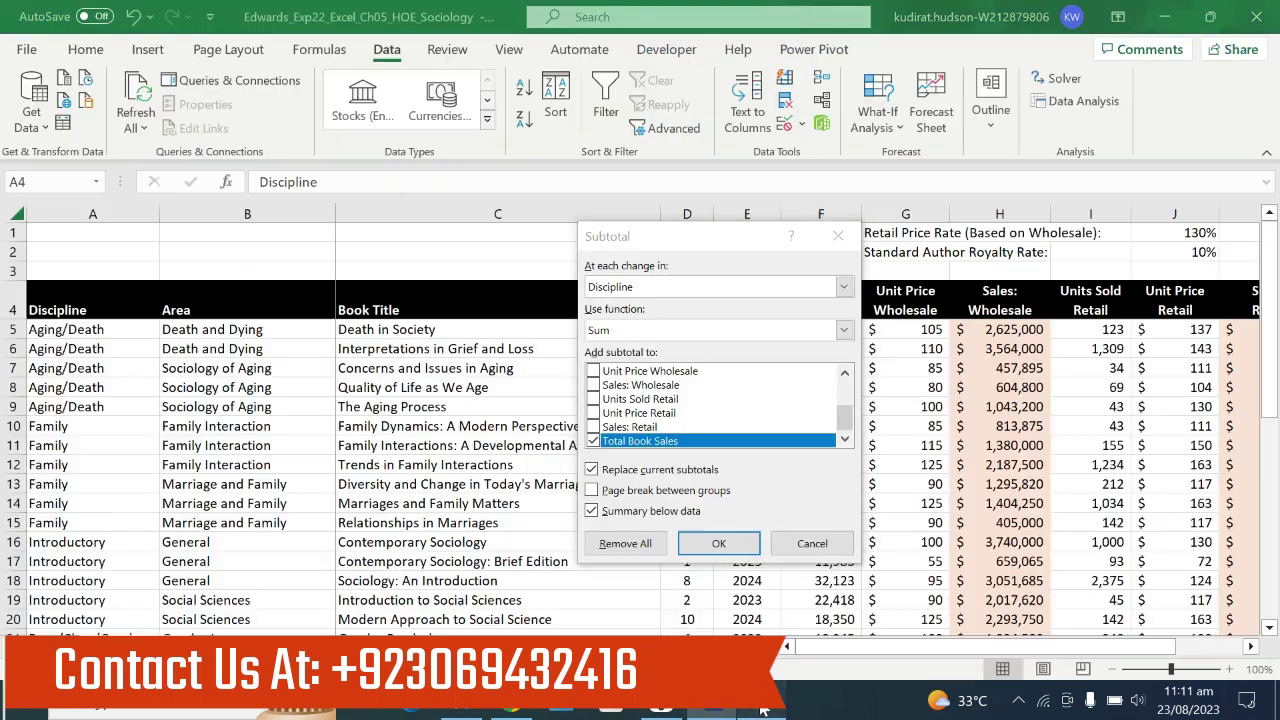
left_click(761, 712)
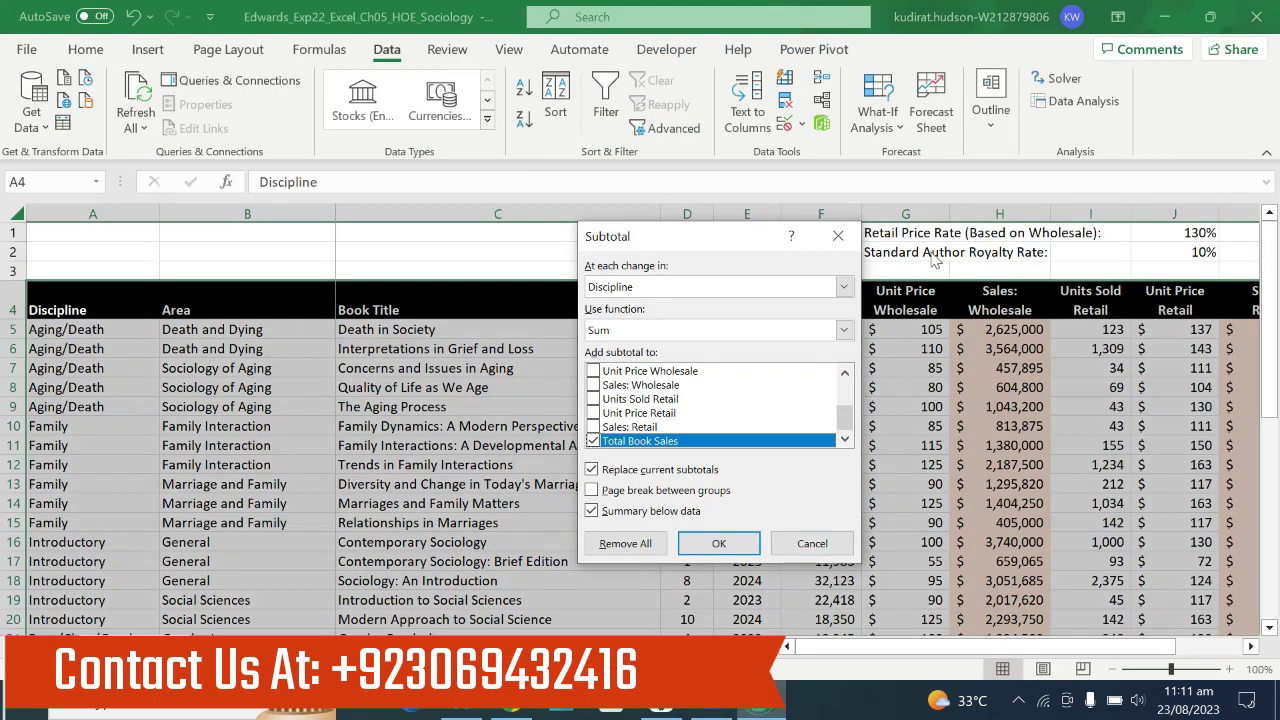
left_click(844, 287)
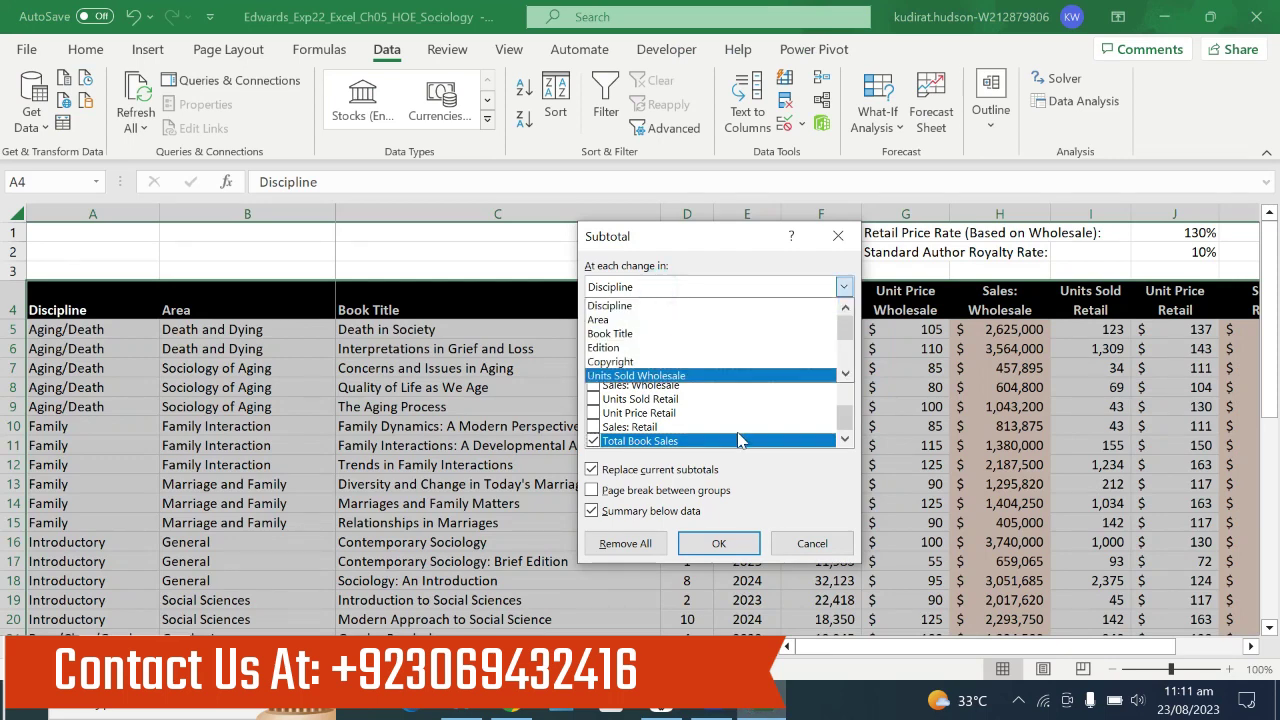
left_click(630, 304)
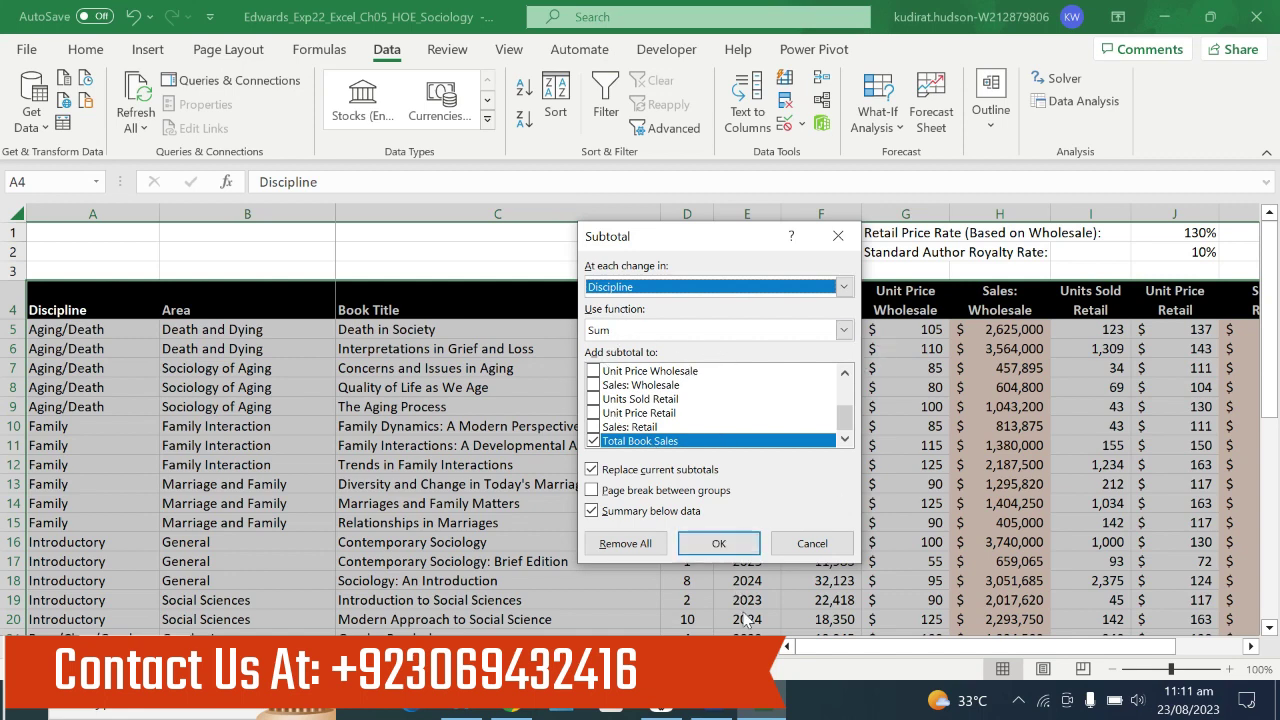
Sum Sales: Wholesale, Sales: Retail and Total Book Sales, and apply the subtotals.
left_click(712, 704)
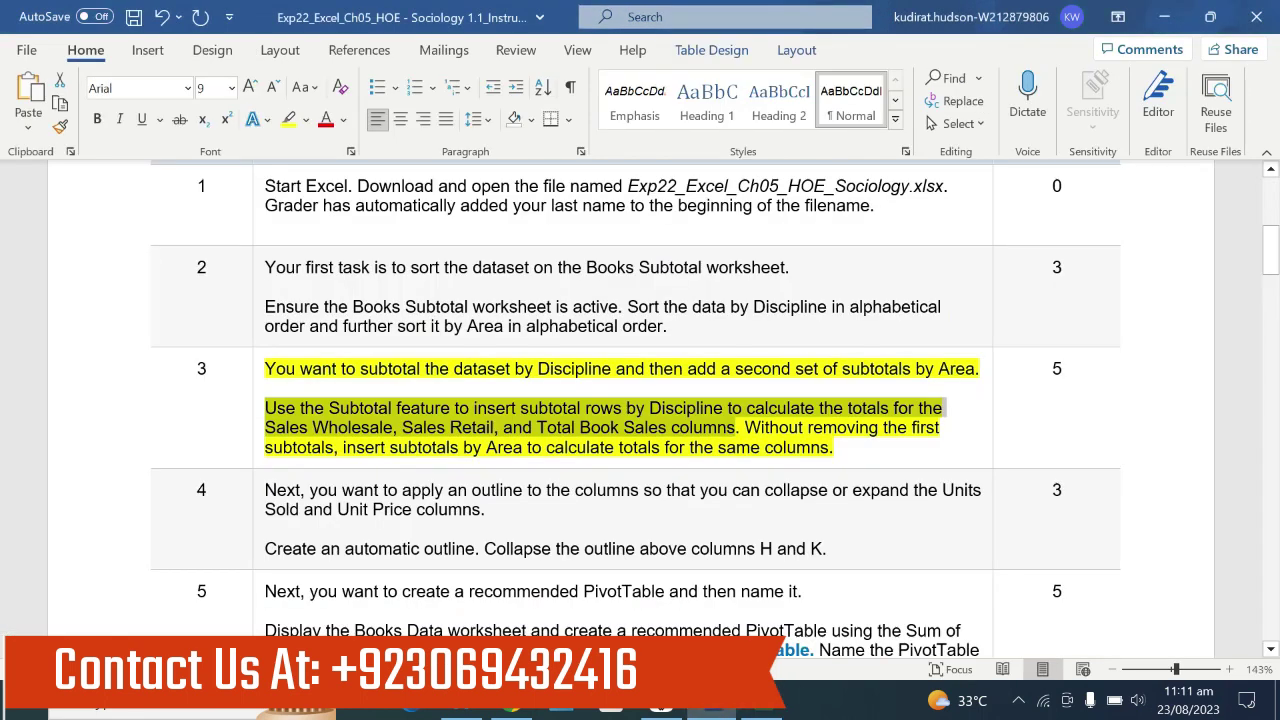
left_click(866, 427)
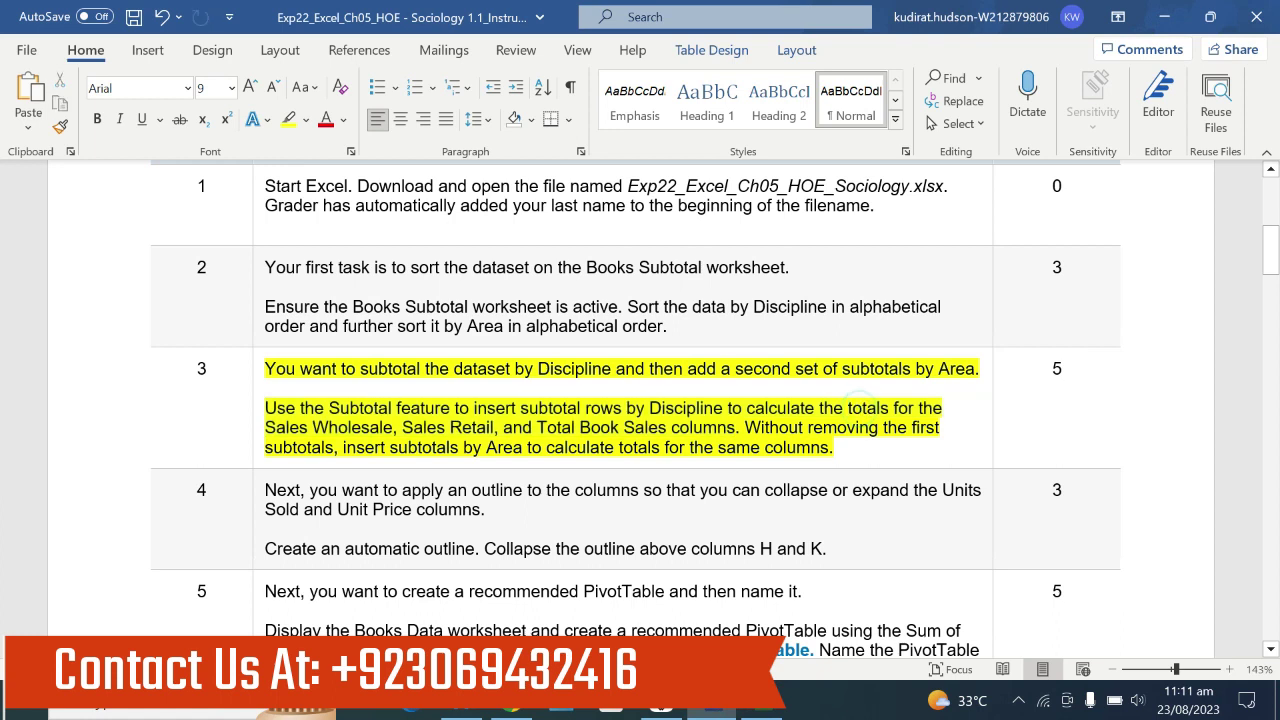
left_click_drag(265, 427, 393, 427)
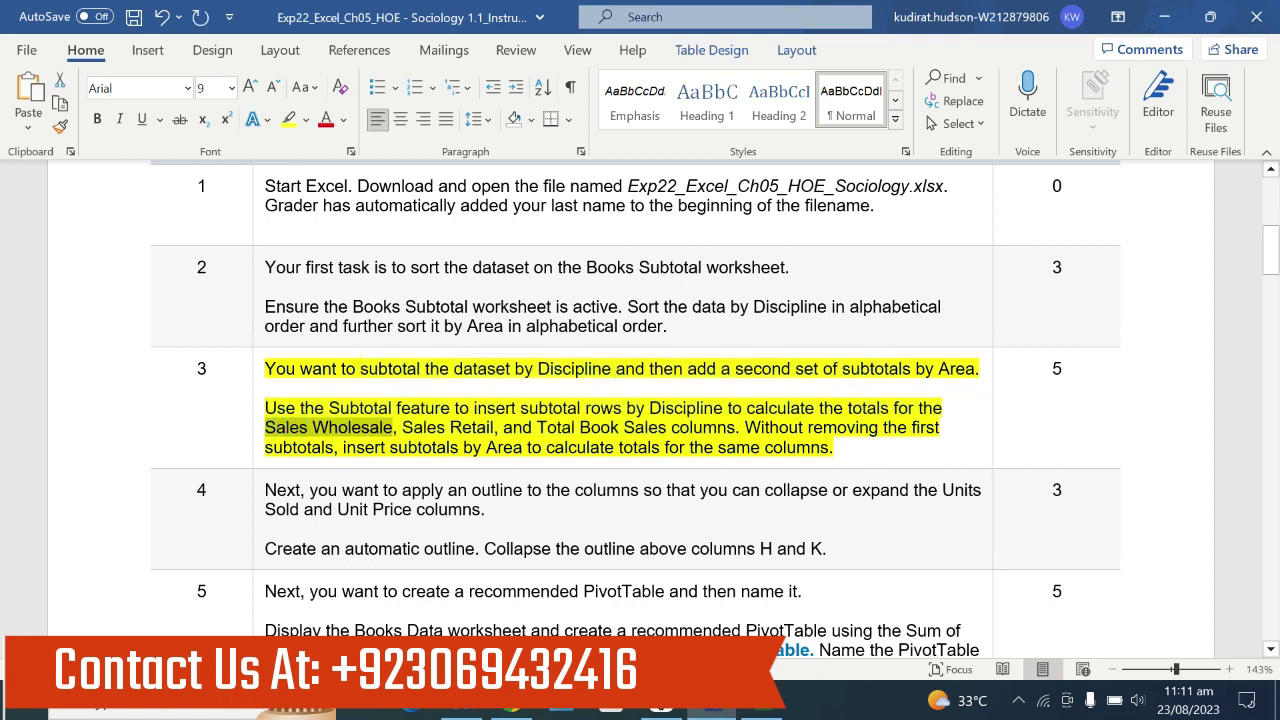
left_click(762, 704)
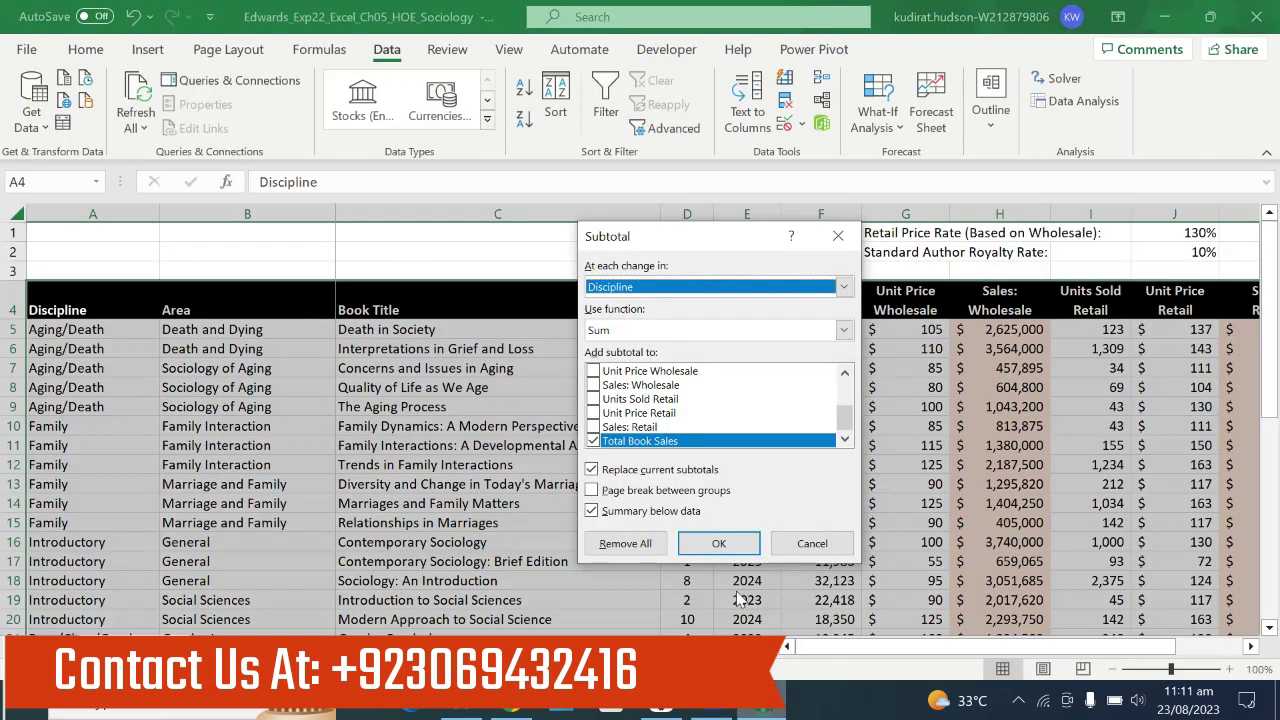
left_click(593, 385)
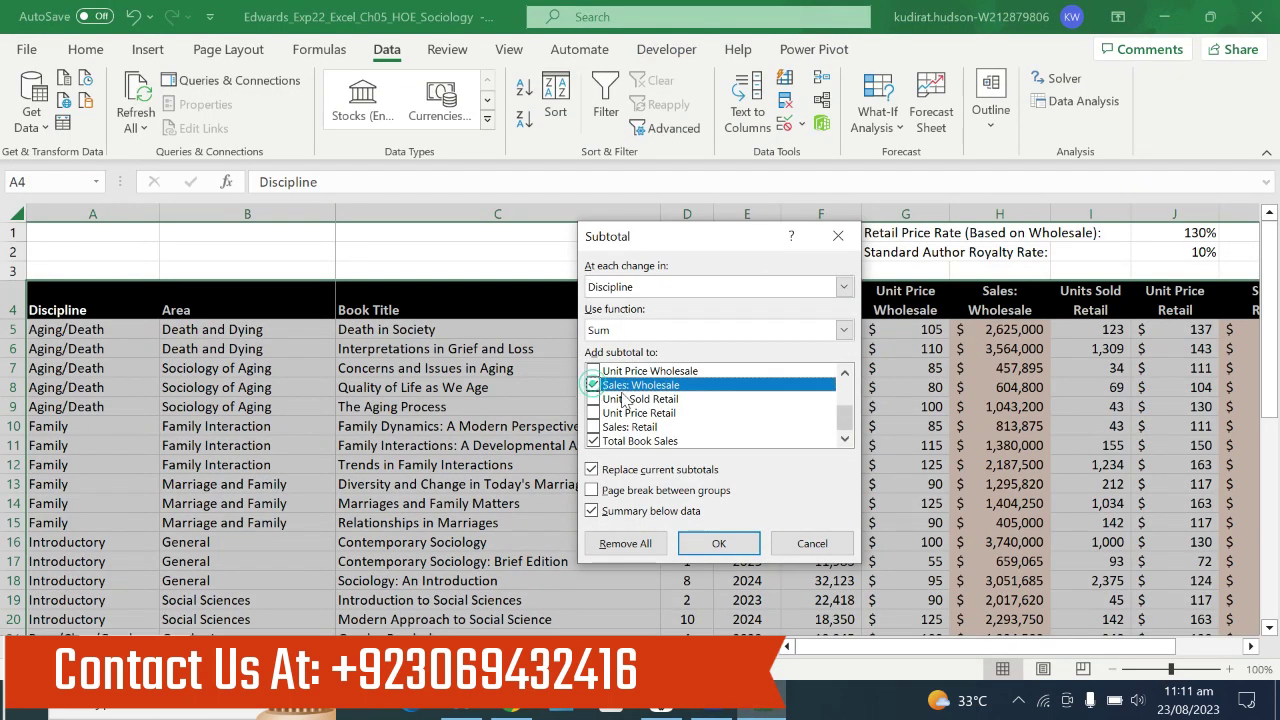
left_click(726, 710)
left_click_drag(402, 427, 494, 427)
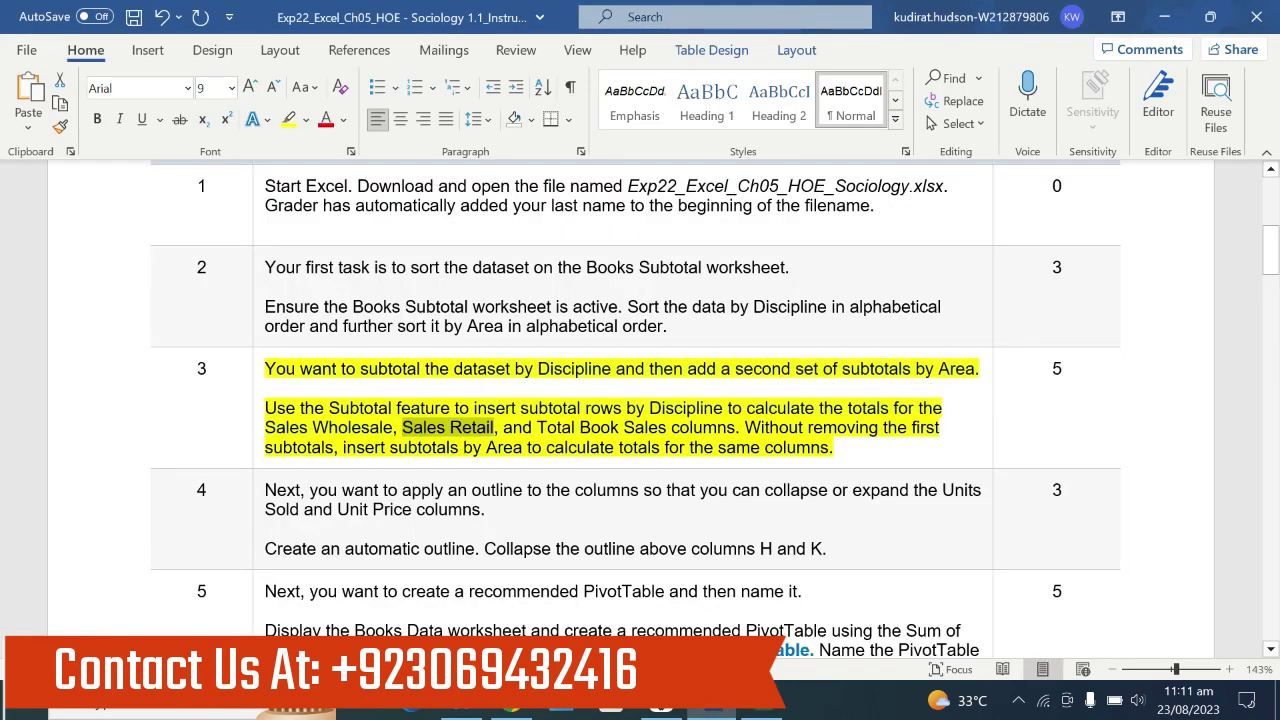
left_click(726, 710)
left_click(593, 427)
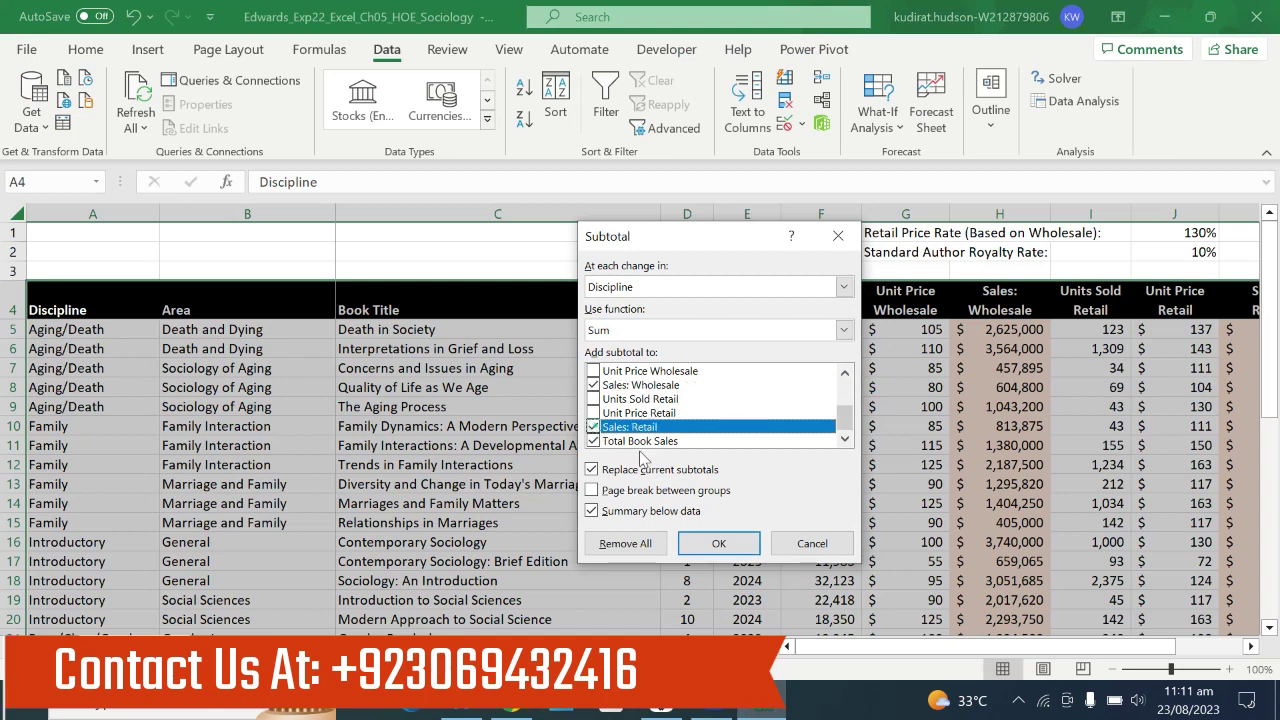
left_click(712, 710)
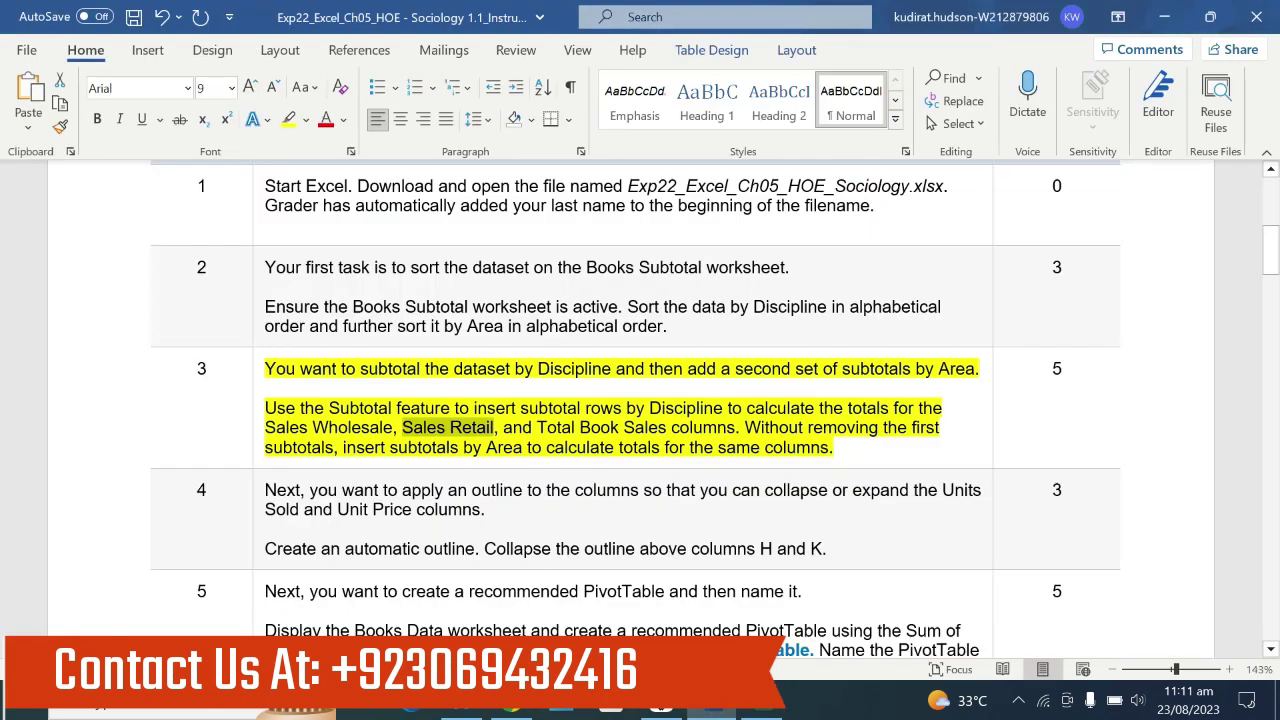
left_click_drag(537, 427, 735, 427)
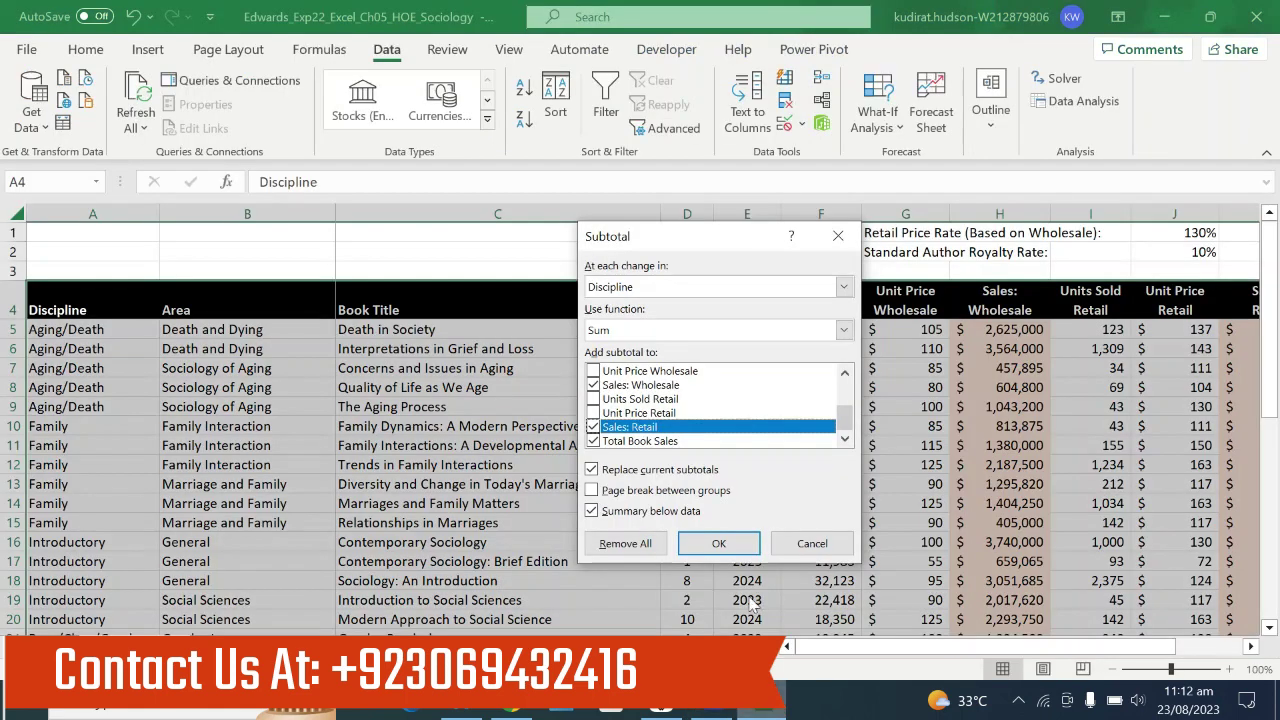
left_click(760, 712)
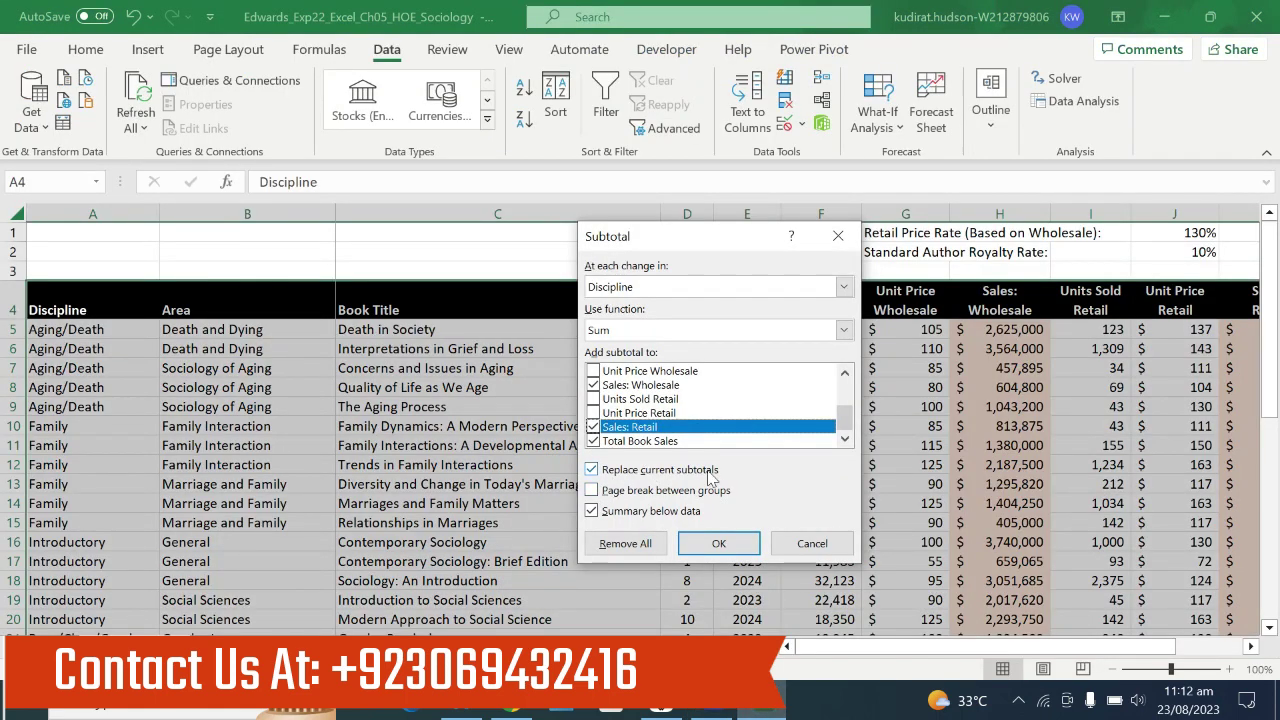
left_click(720, 543)
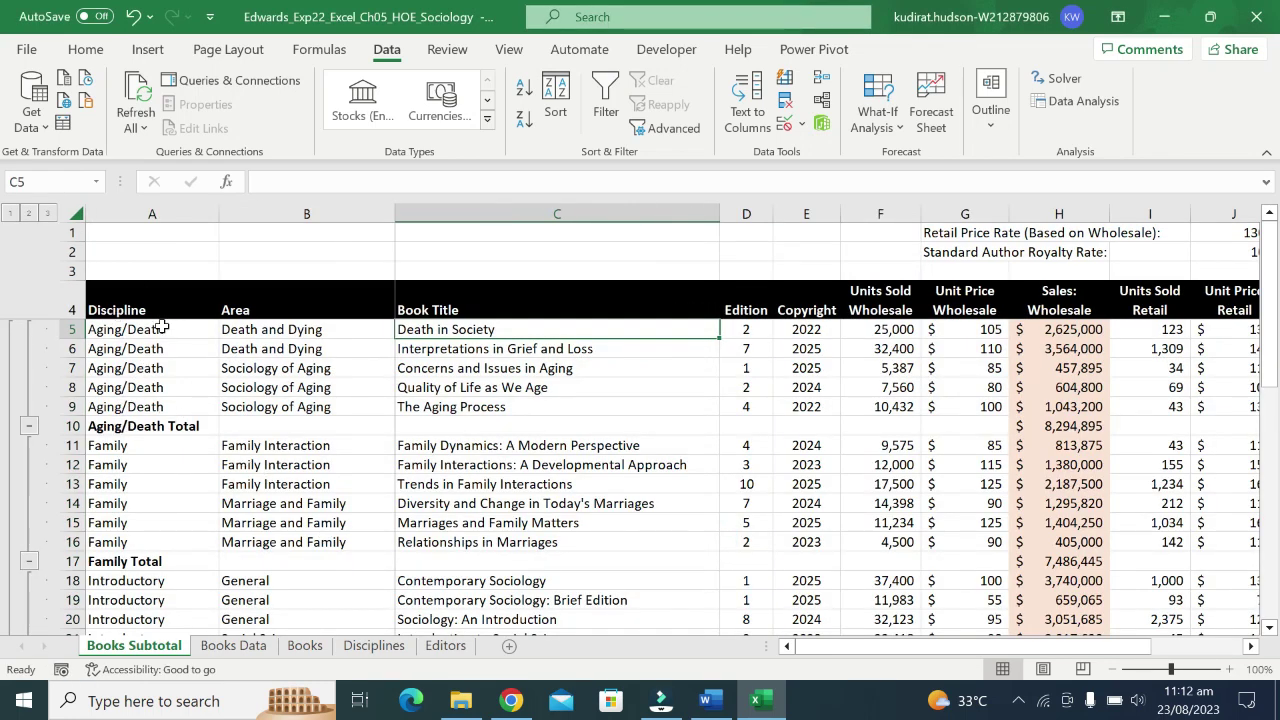
left_click(238, 296)
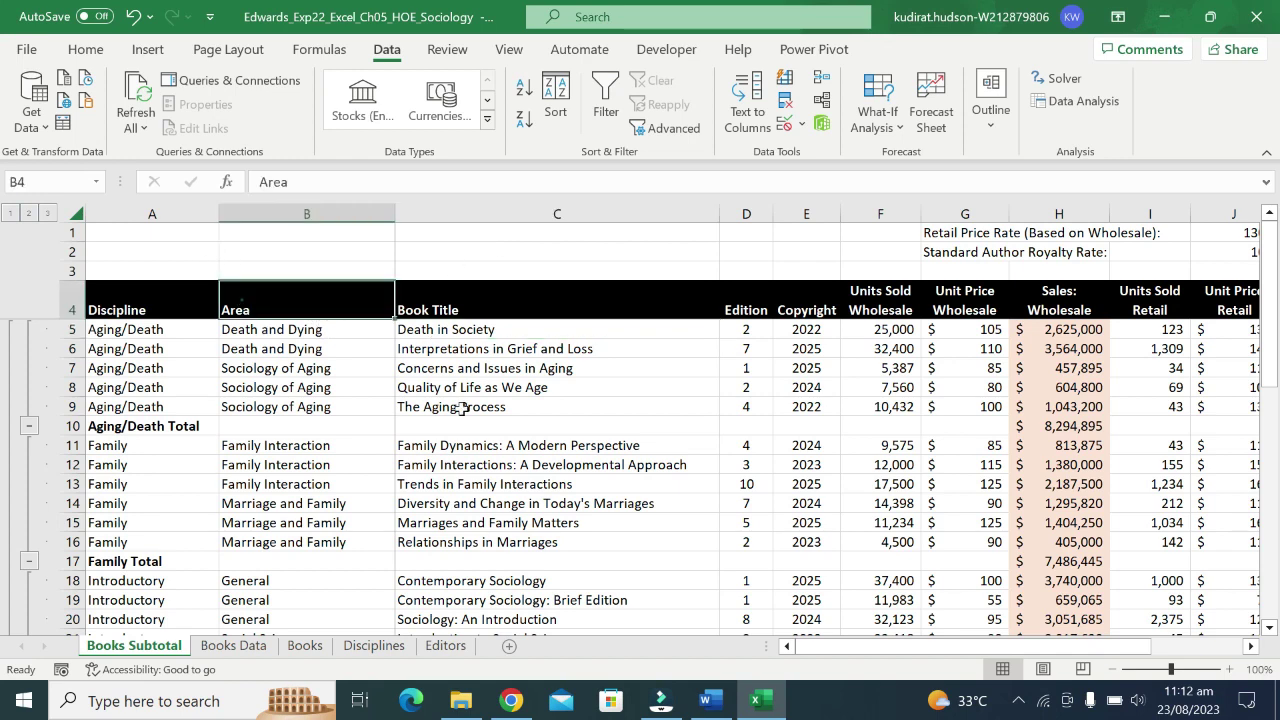
left_click(805, 442)
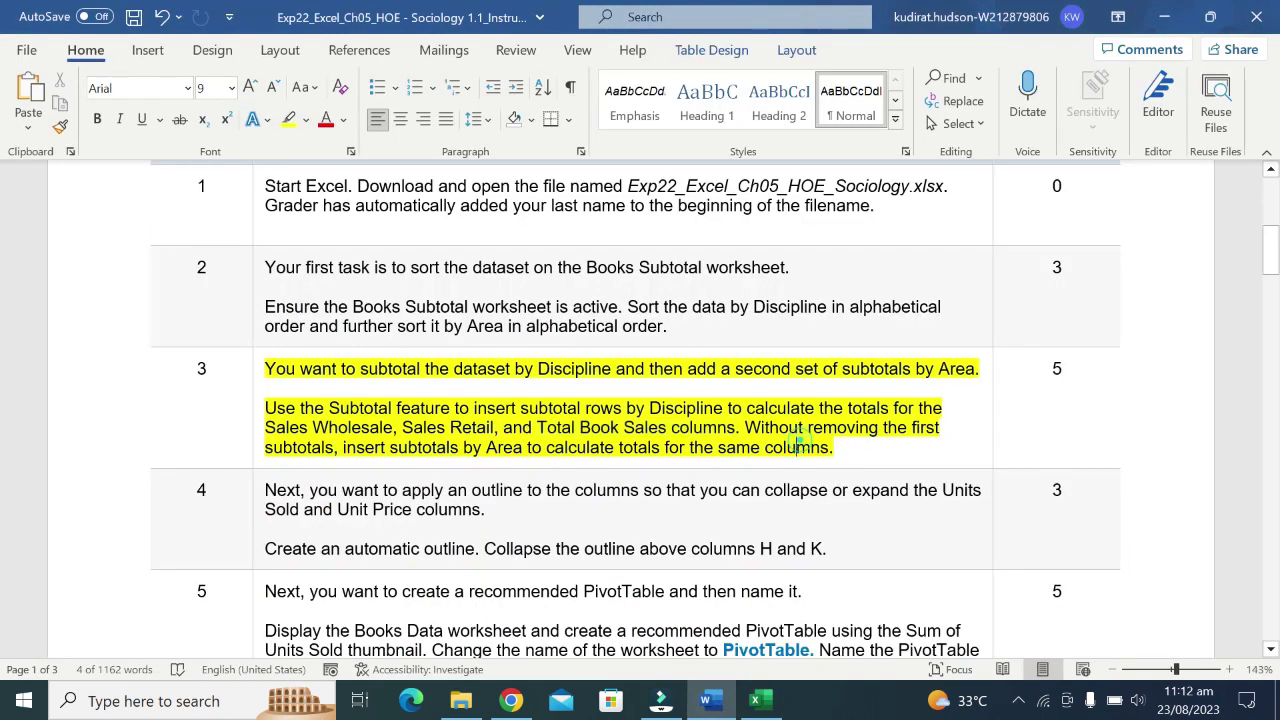
left_click_drag(745, 427, 522, 447)
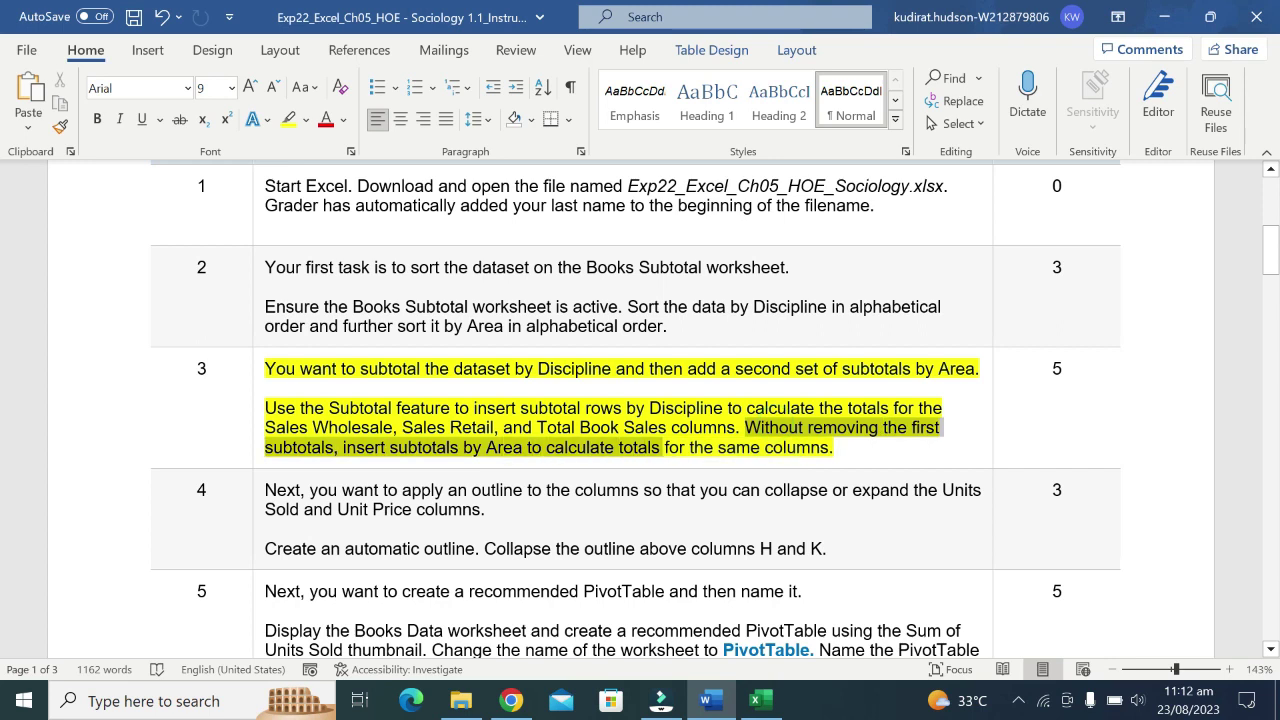
left_click_drag(522, 447, 797, 480)
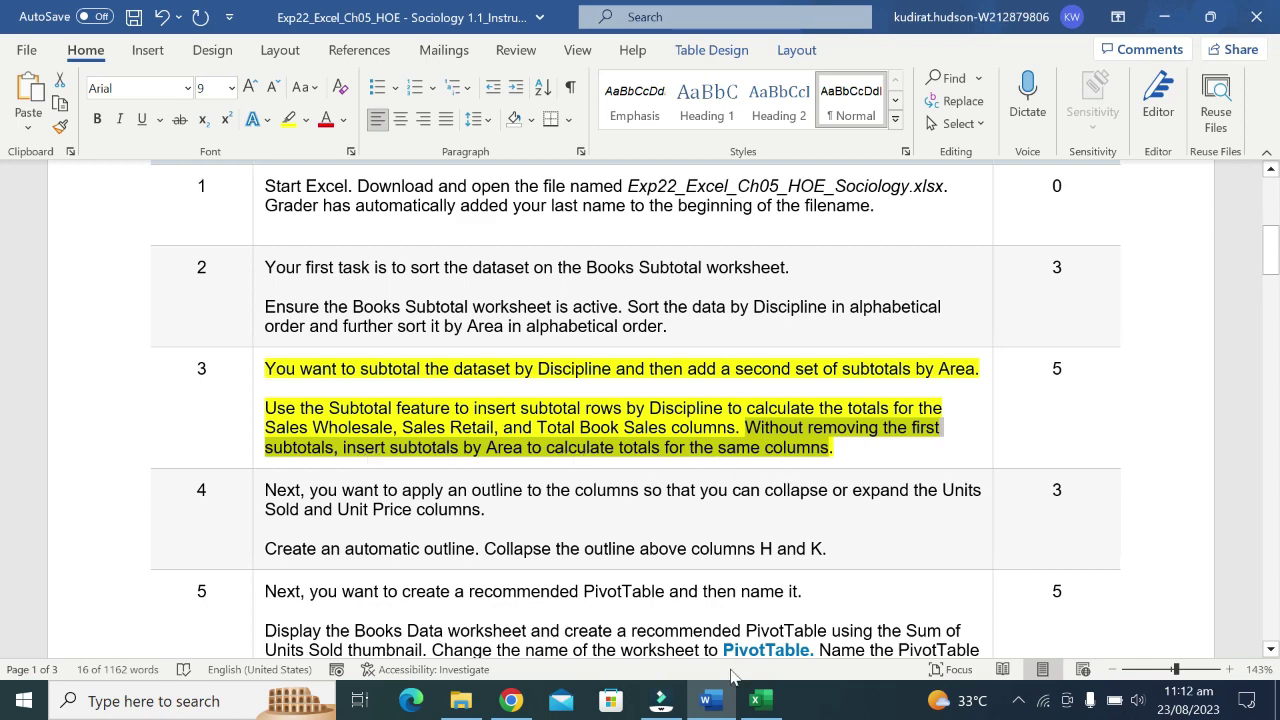
left_click(760, 701)
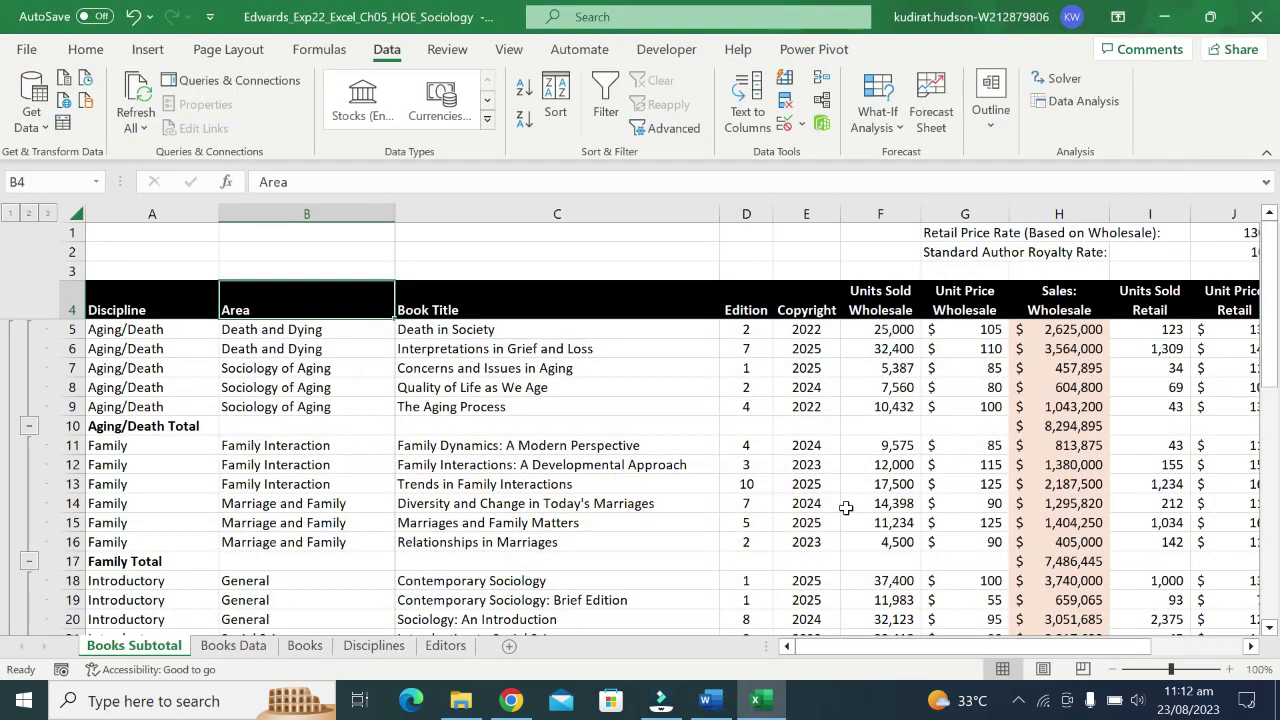
left_click(710, 701)
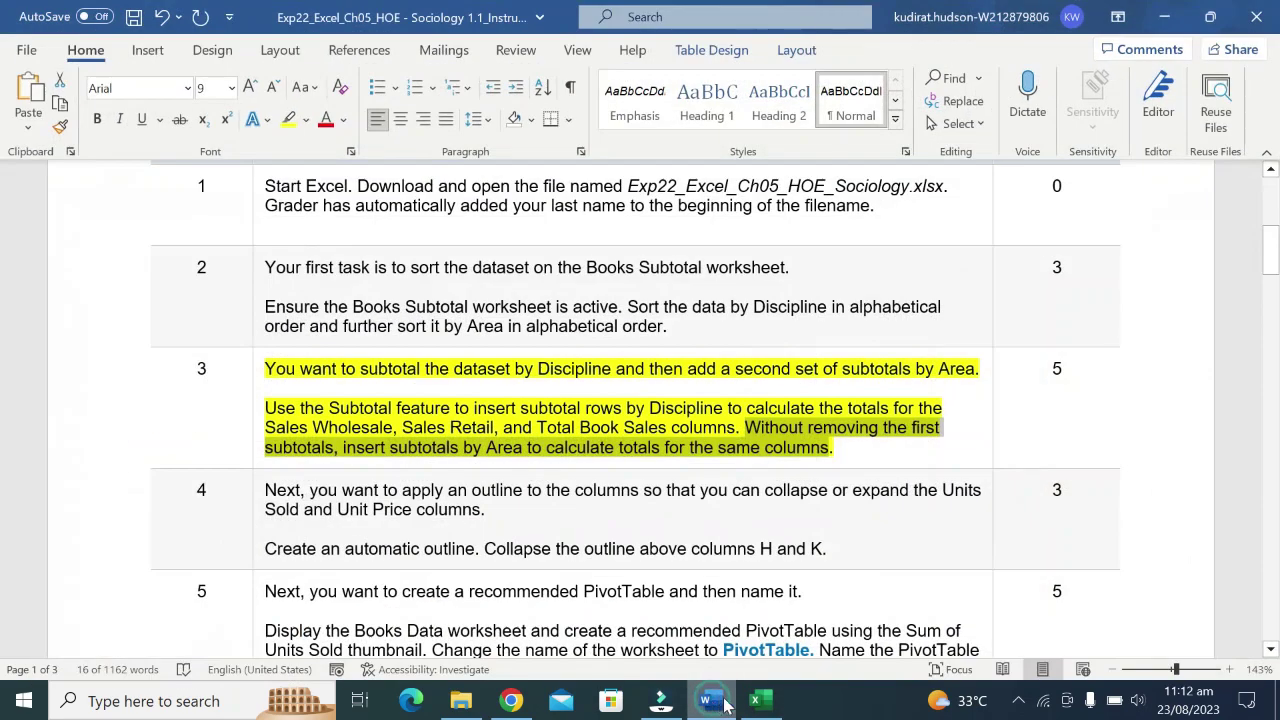
left_click(757, 703)
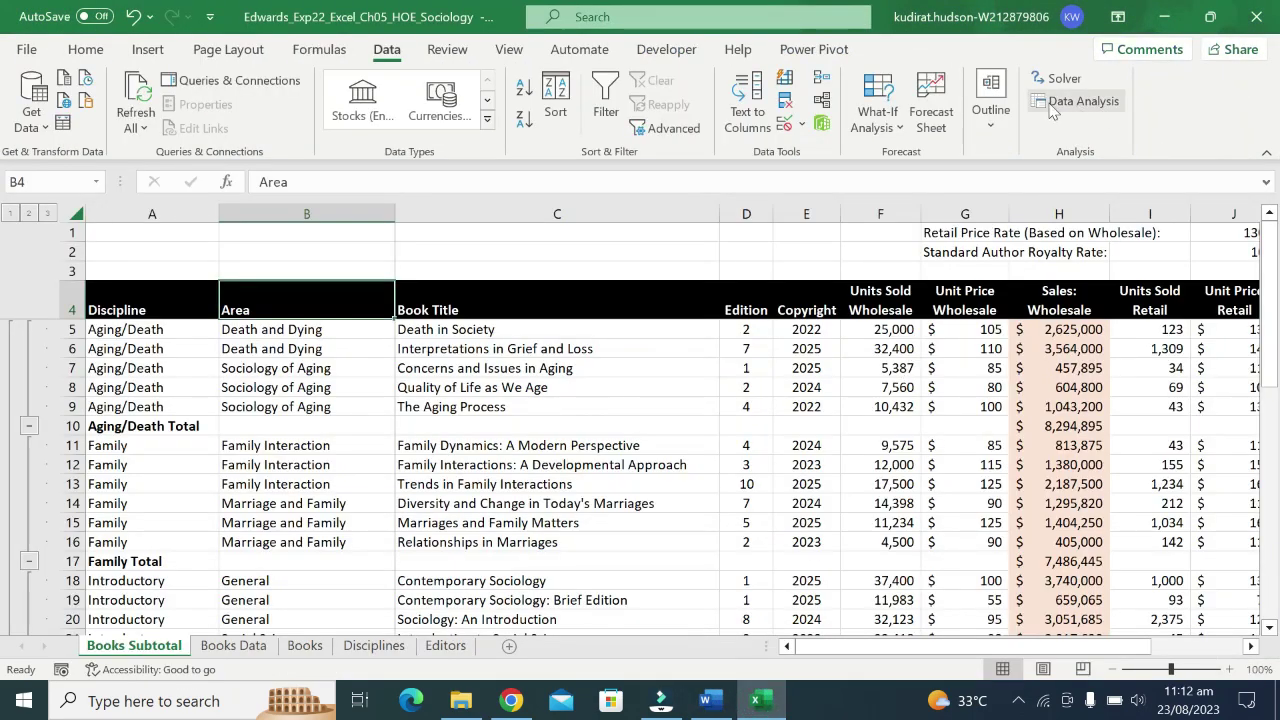
Add Sum subtotals at each Area change without replacing the Discipline subtotals.
left_click(995, 125)
left_click(1090, 200)
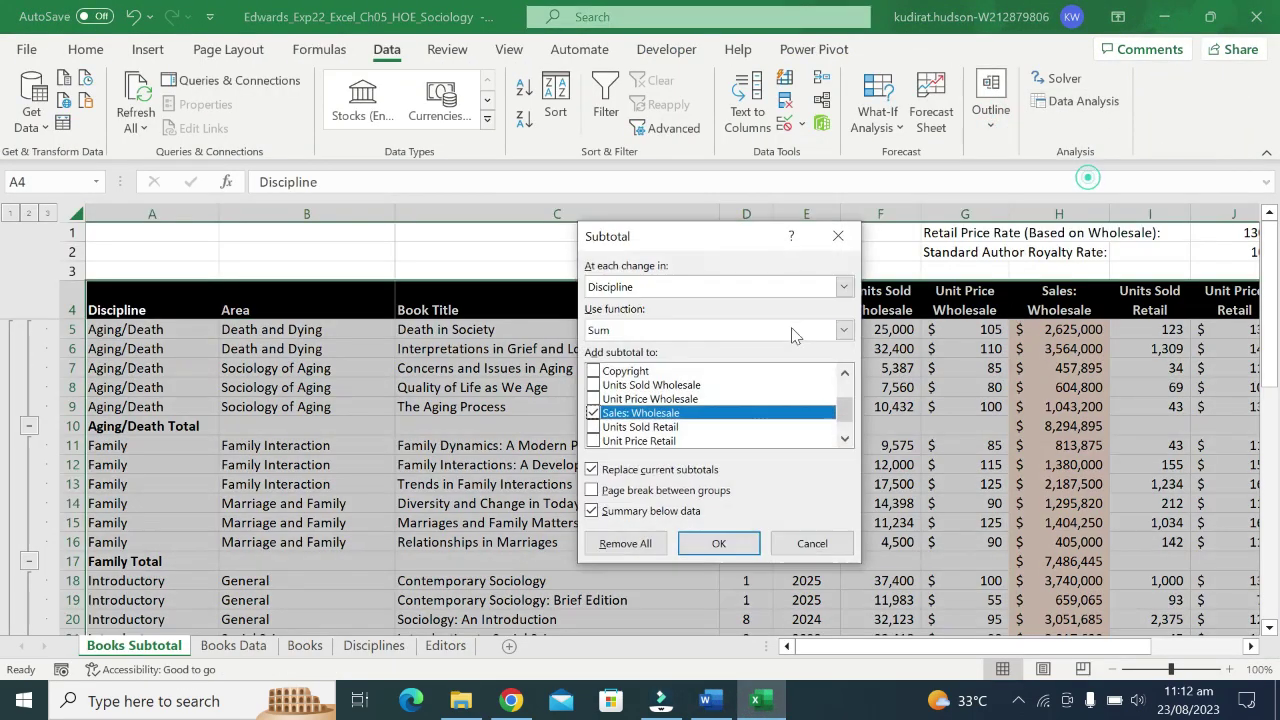
left_click(844, 287)
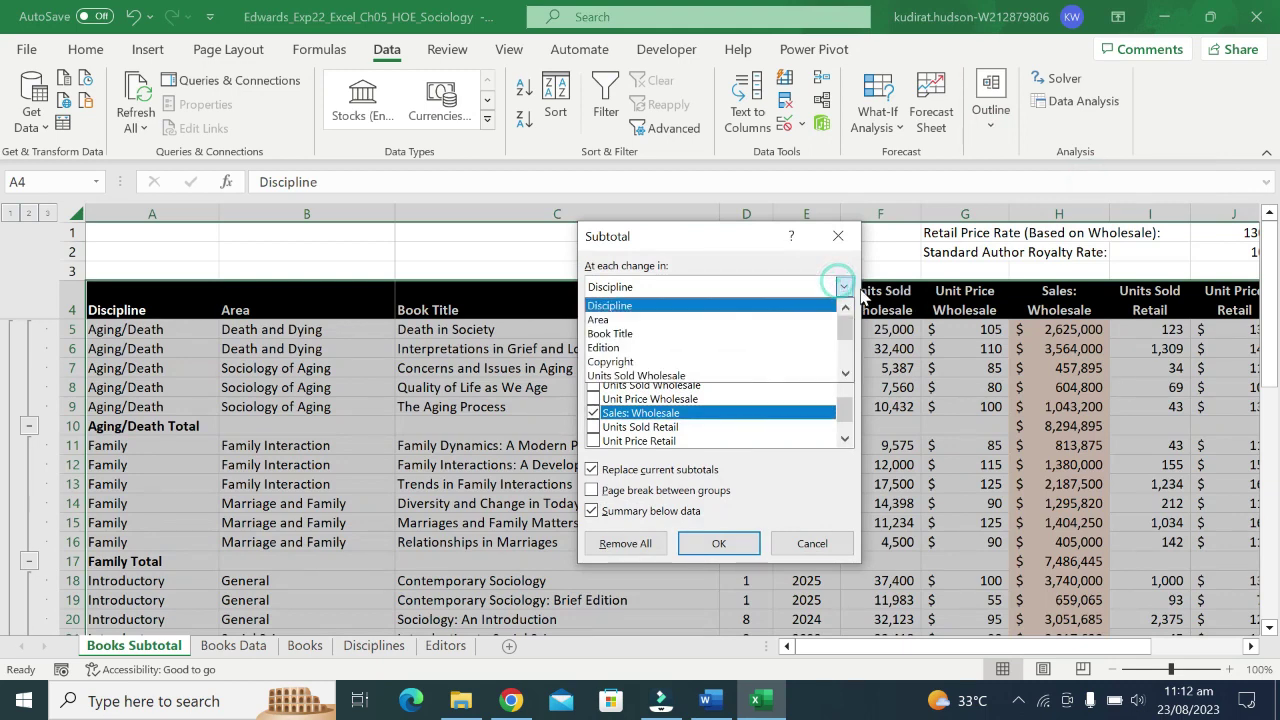
left_click(843, 288)
left_click(840, 288)
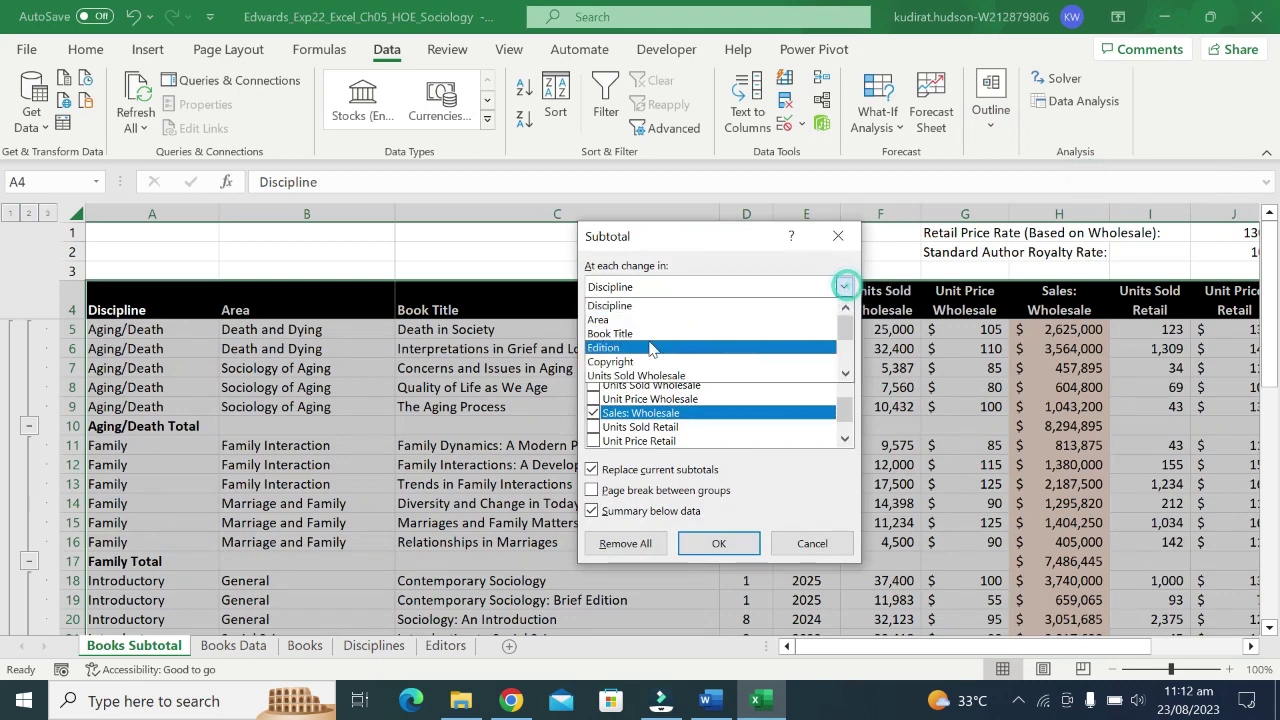
left_click(630, 317)
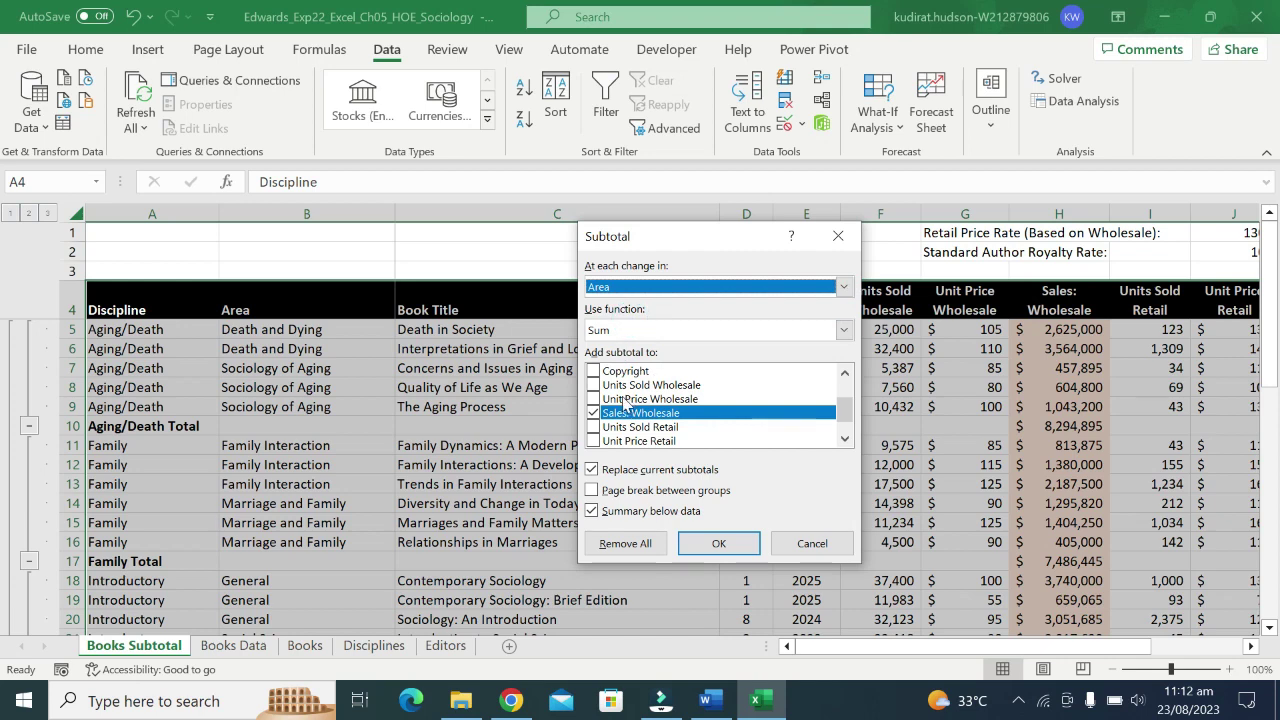
left_click(845, 439)
left_click(845, 439)
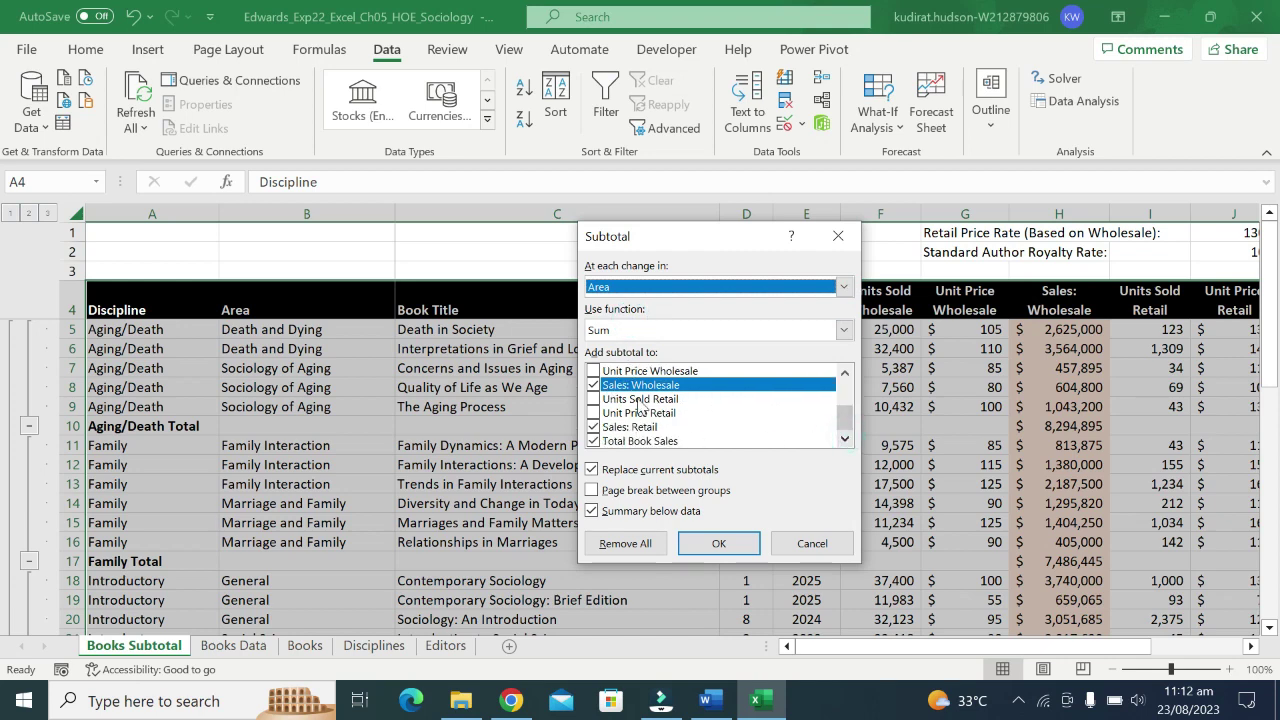
left_click(591, 470)
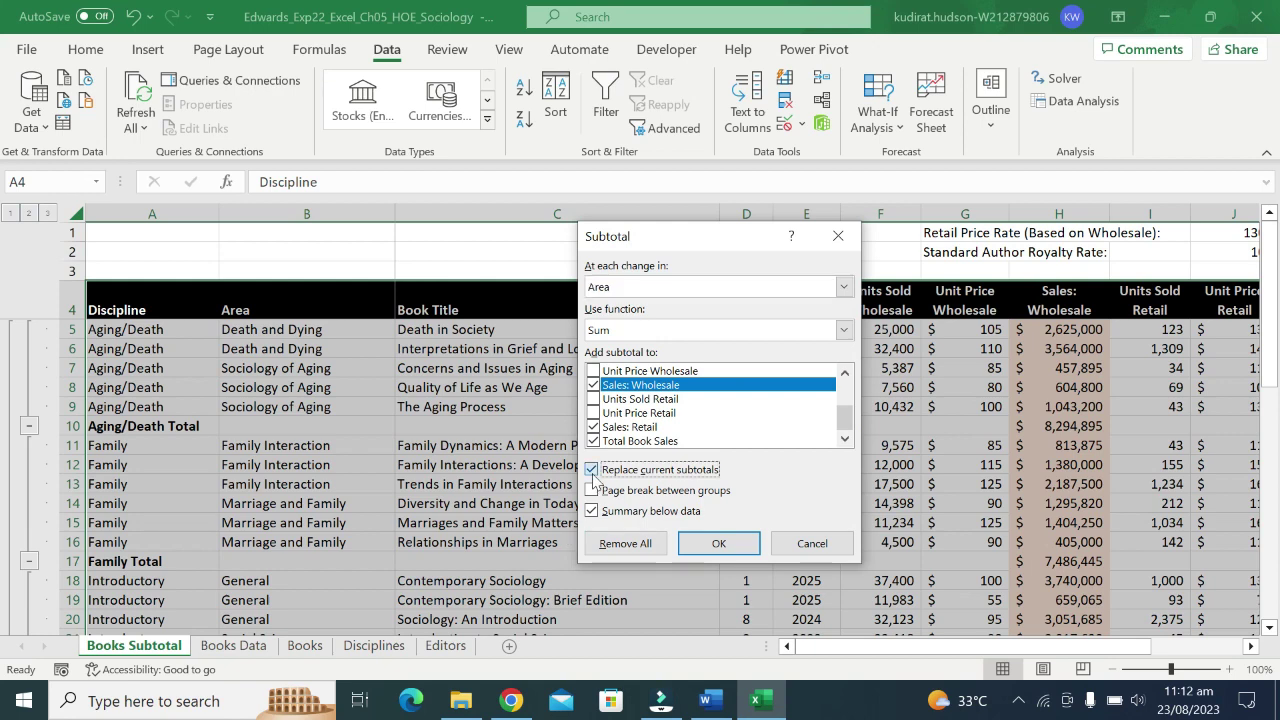
left_click(706, 543)
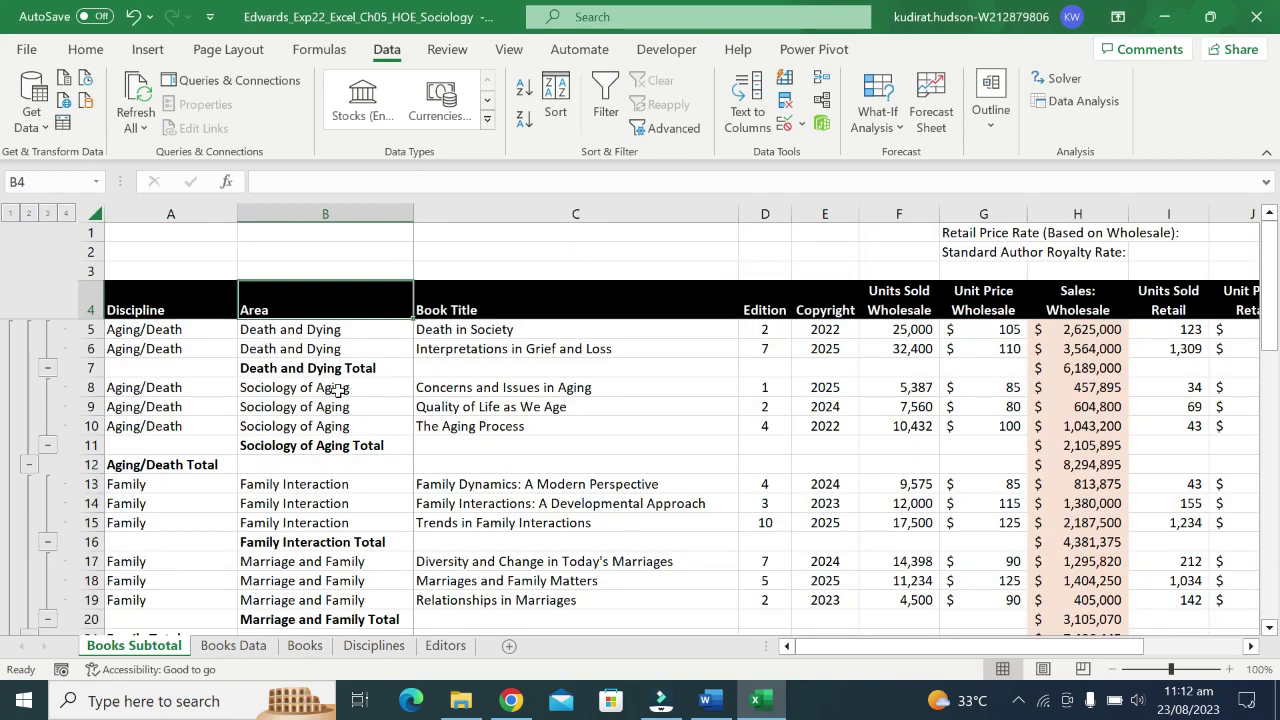
left_click(174, 306)
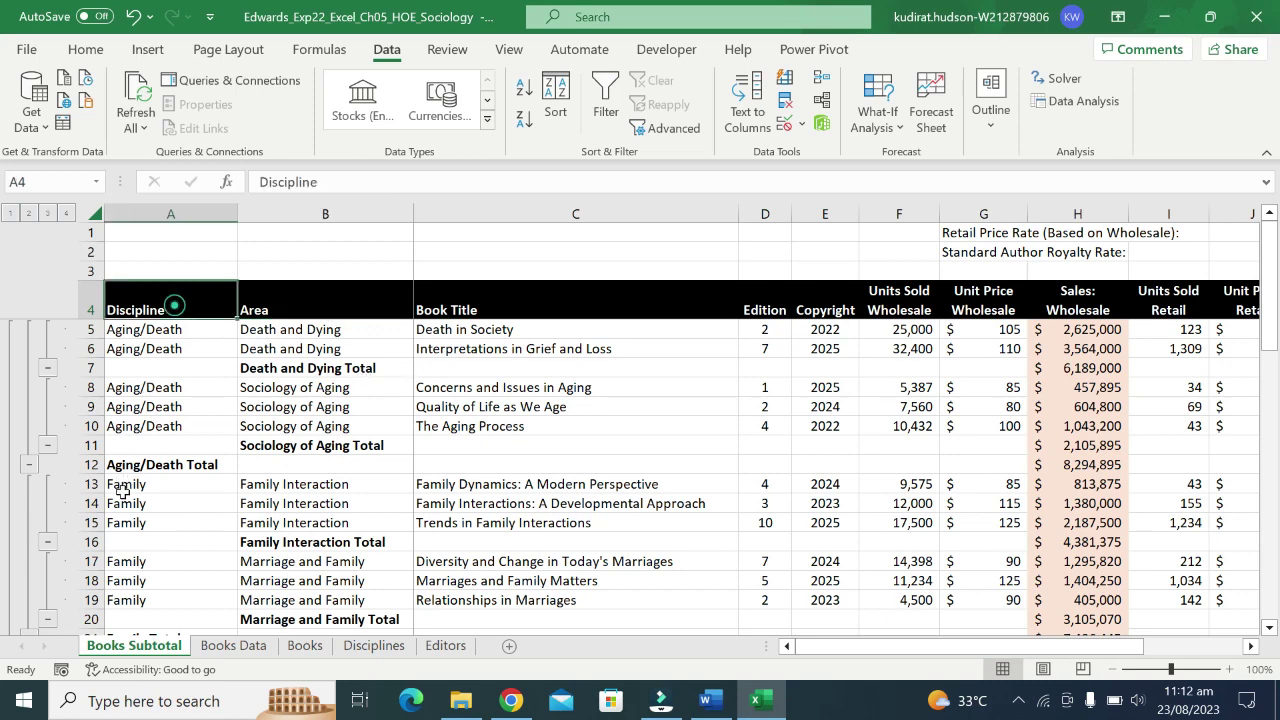
left_click(164, 470)
left_click(324, 300)
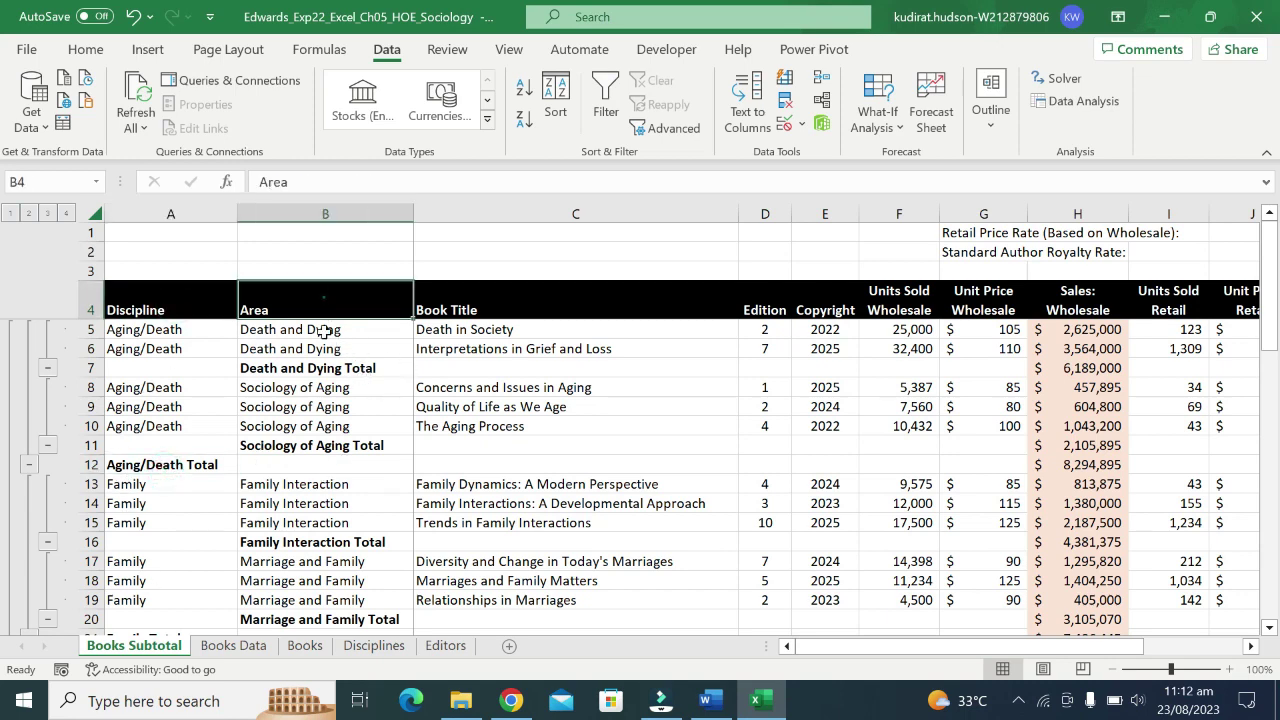
left_click(318, 368)
scroll(326, 463, "down", 3)
scroll(326, 463, "down", 4)
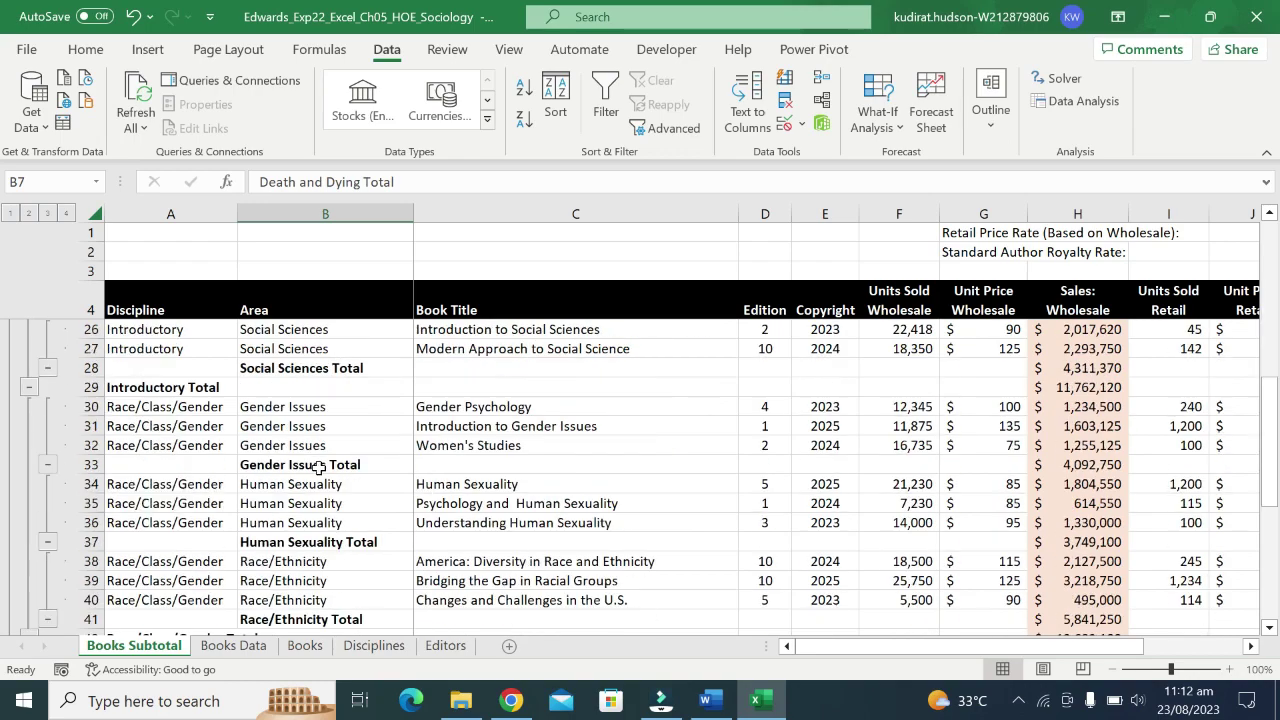
scroll(324, 465, "down", 3)
scroll(322, 466, "down", 1)
scroll(318, 467, "down", 3)
scroll(318, 467, "up", 3)
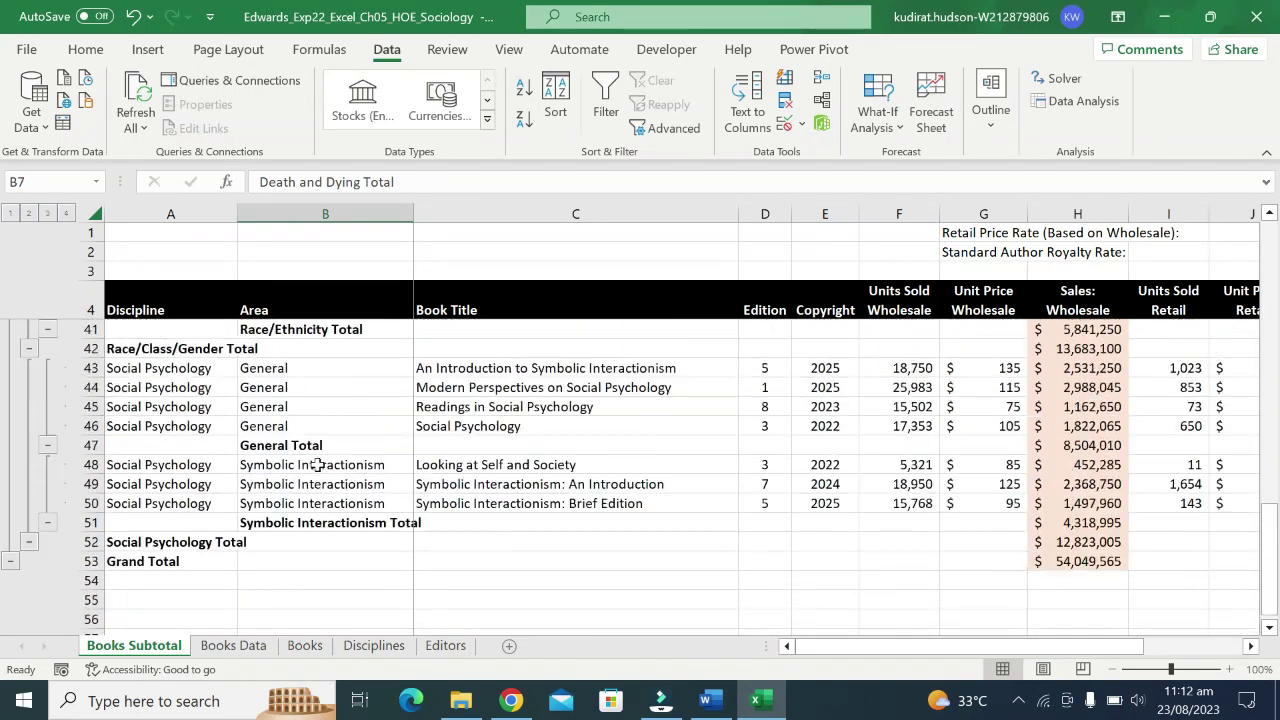
scroll(322, 466, "up", 2)
scroll(350, 455, "up", 7)
scroll(380, 470, "up", 3)
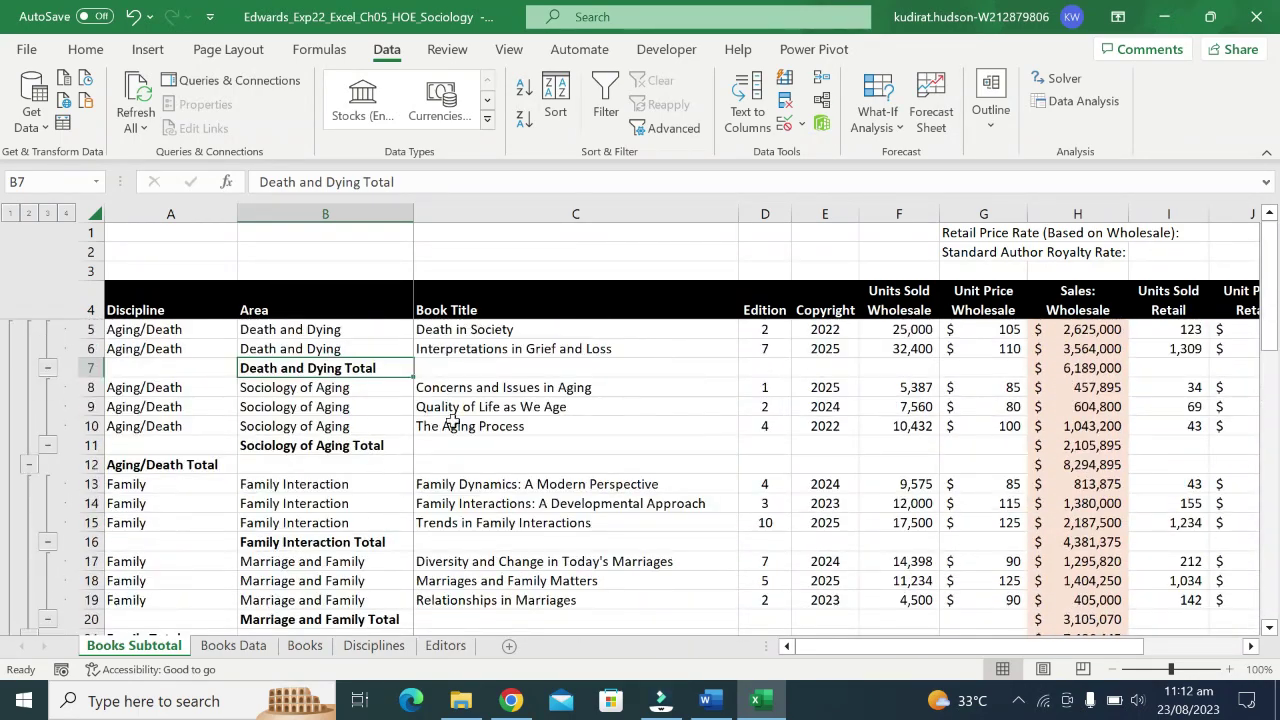
left_click(478, 393)
left_click(840, 462)
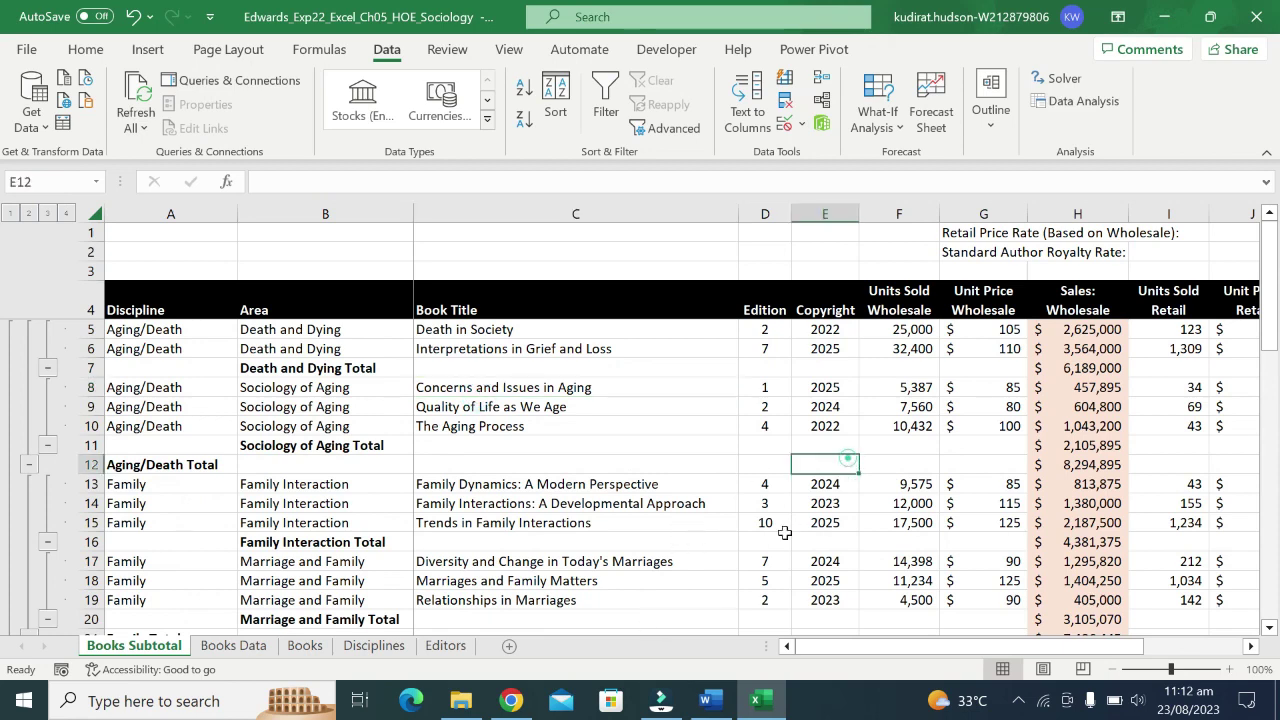
left_click(655, 503)
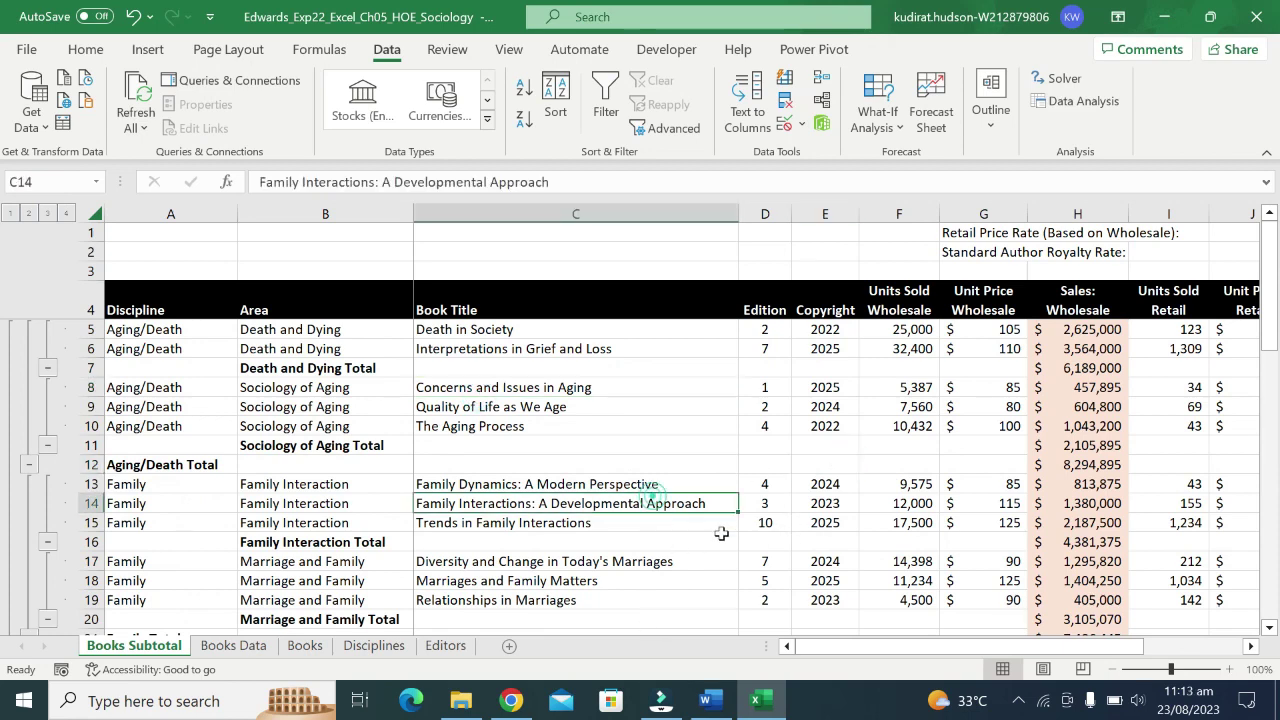
left_click(706, 700)
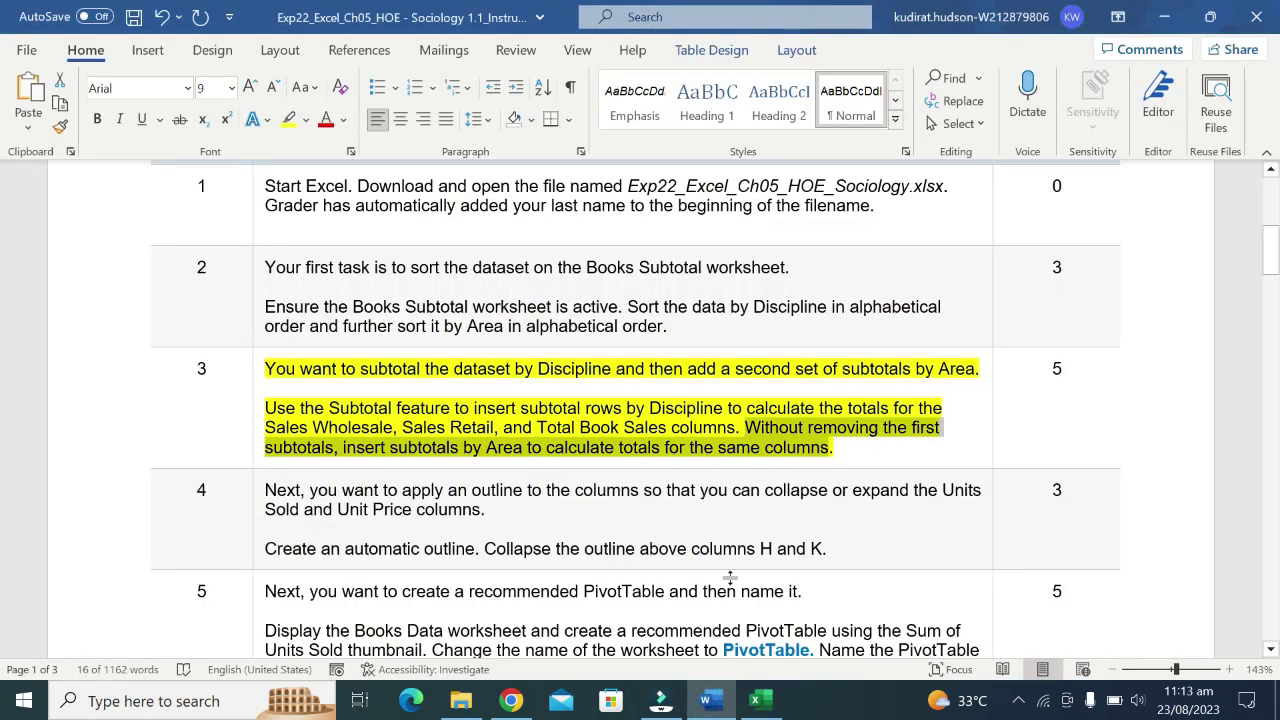
Undo task 3's highlight, highlight task 4's Auto Outline sentence yellow, then return to Excel.
key("ctrl+z")
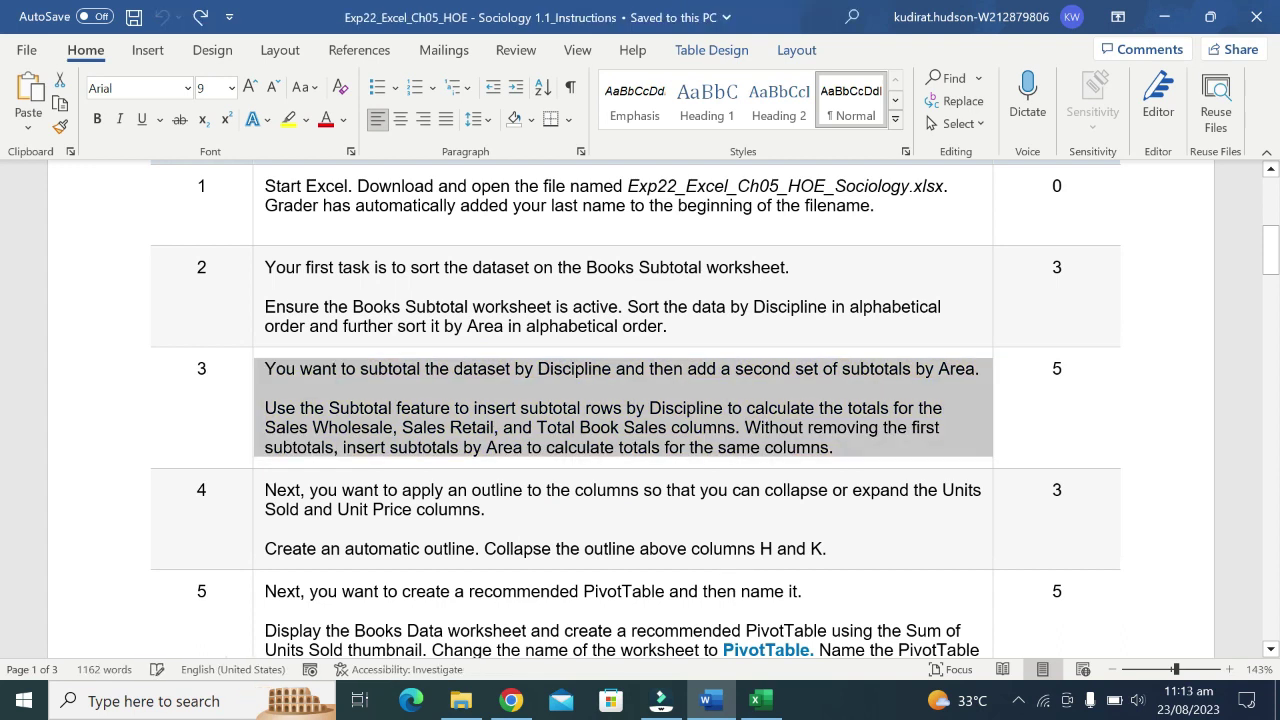
key("ctrl+z")
left_click_drag(265, 548, 811, 548)
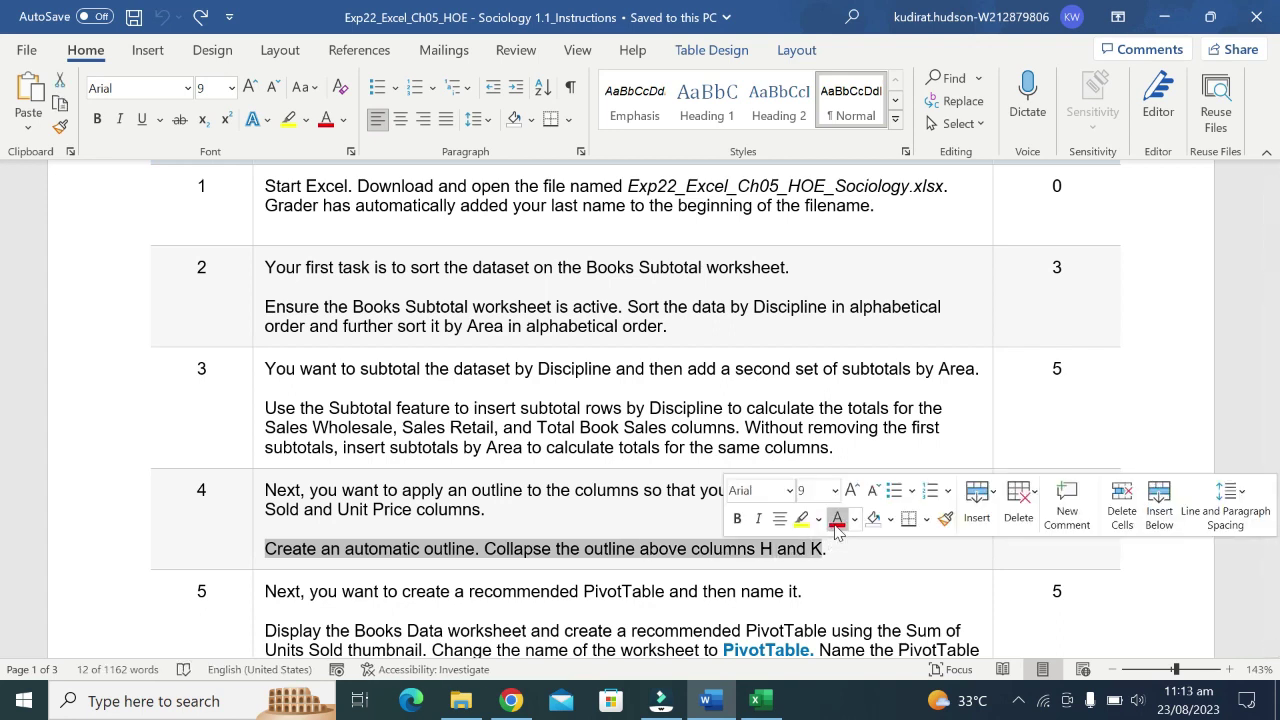
left_click(800, 522)
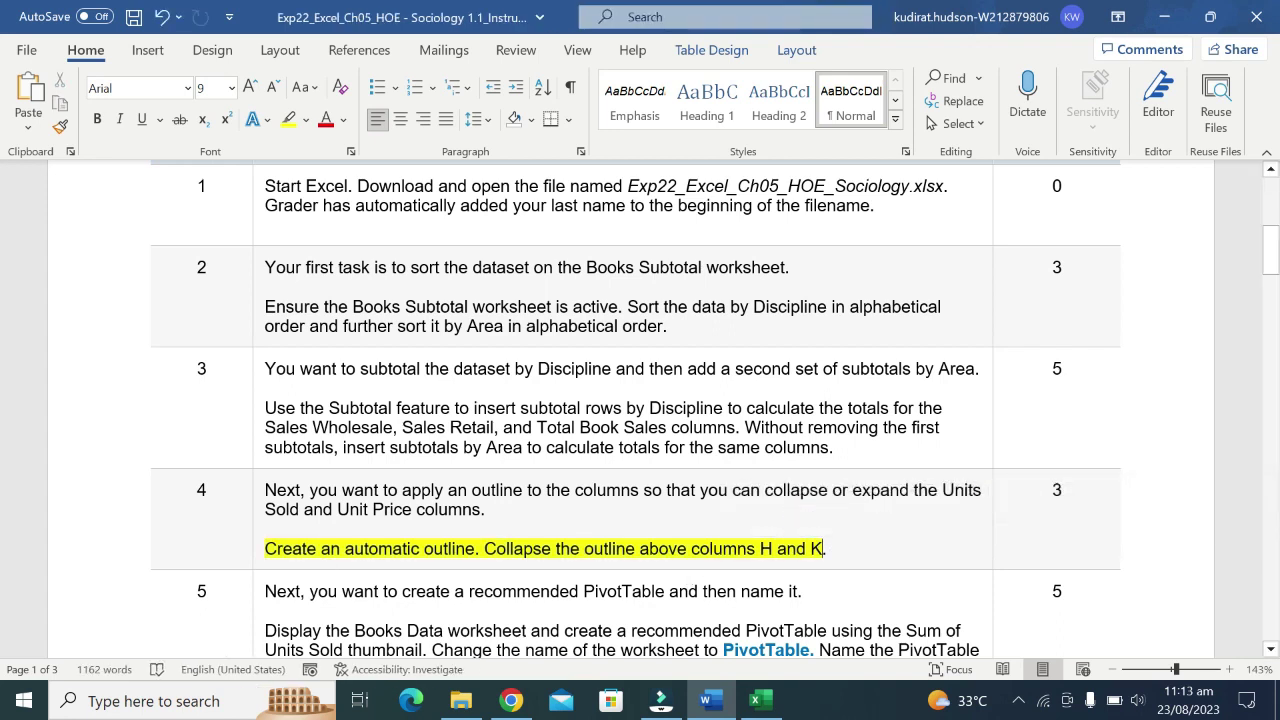
left_click(708, 702)
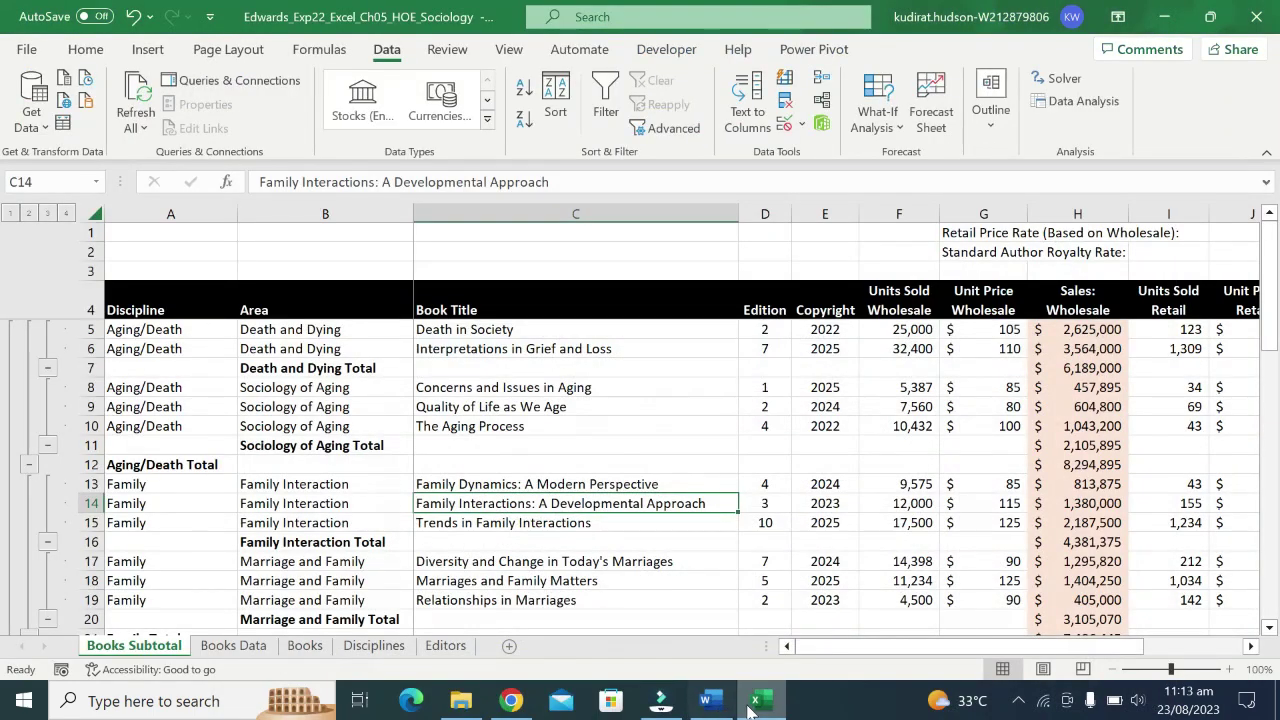
Apply Auto Outline to the sheet, confirming replacement of the existing outline.
left_click(708, 702)
left_click(760, 702)
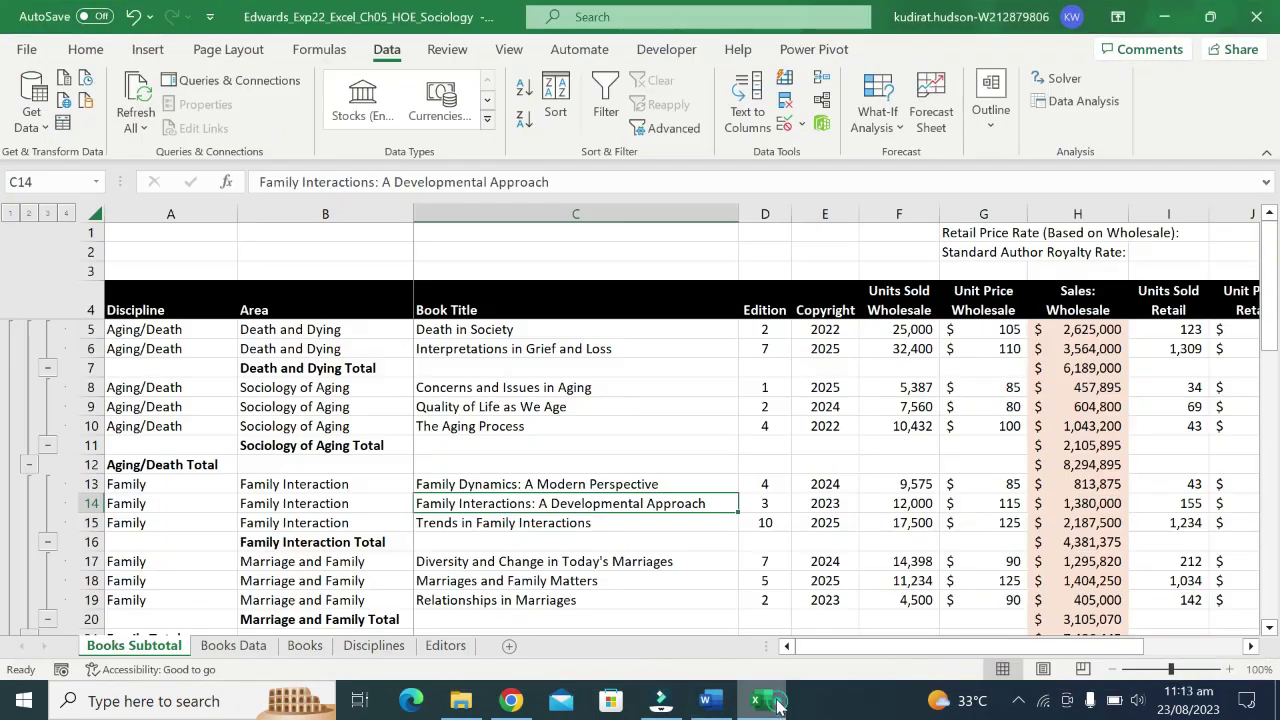
left_click(991, 110)
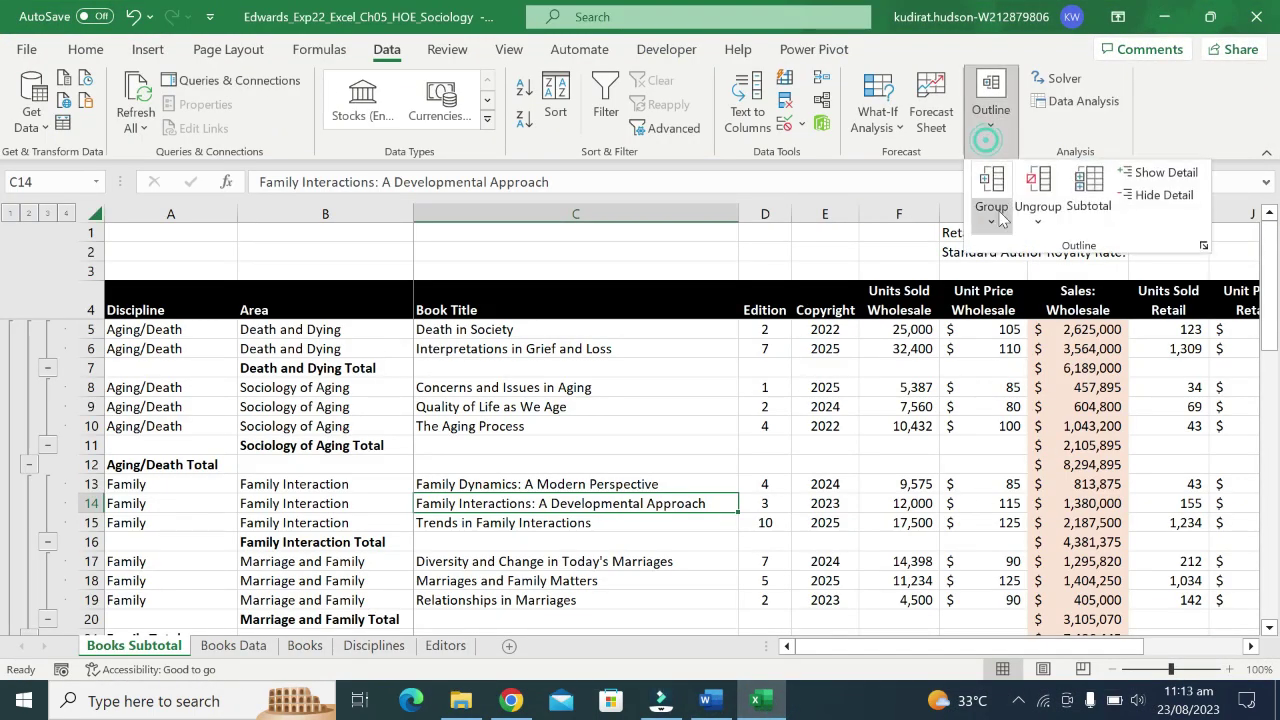
left_click(991, 212)
left_click(1042, 280)
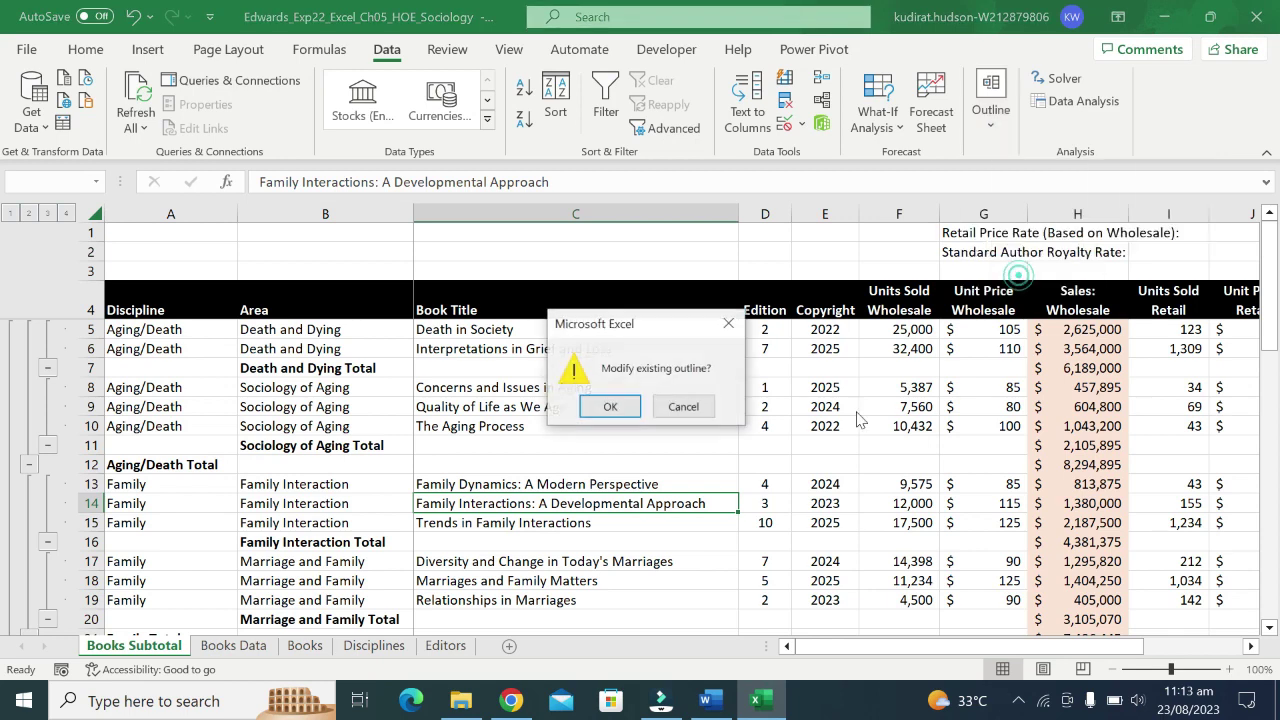
left_click(592, 402)
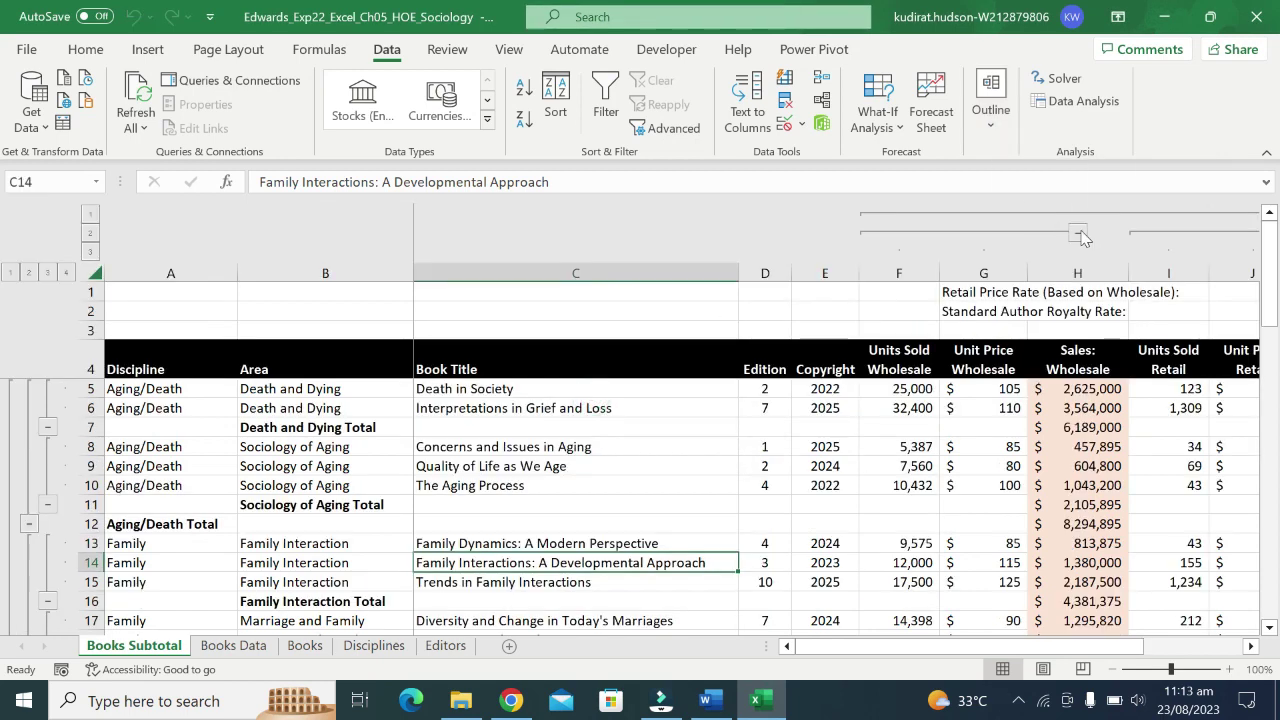
Collapse the column groups above columns H and K and select the Sales: Retail column.
left_click(1078, 233)
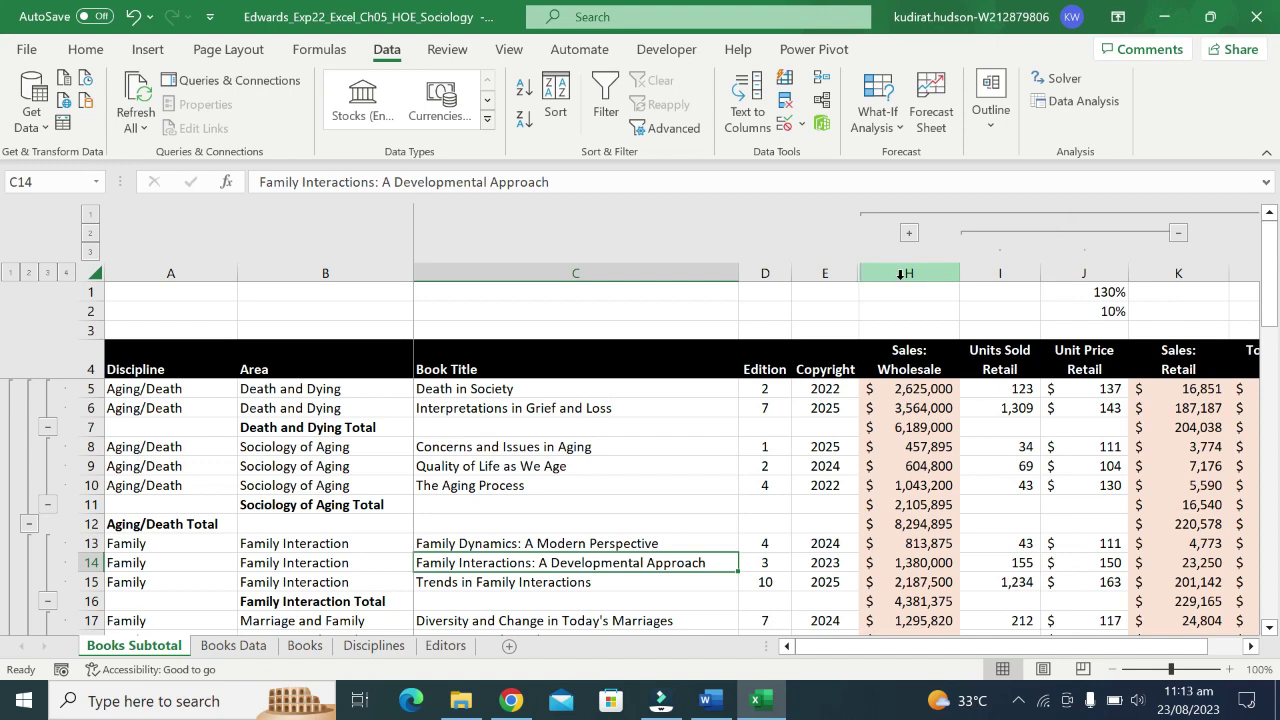
left_click(1178, 233)
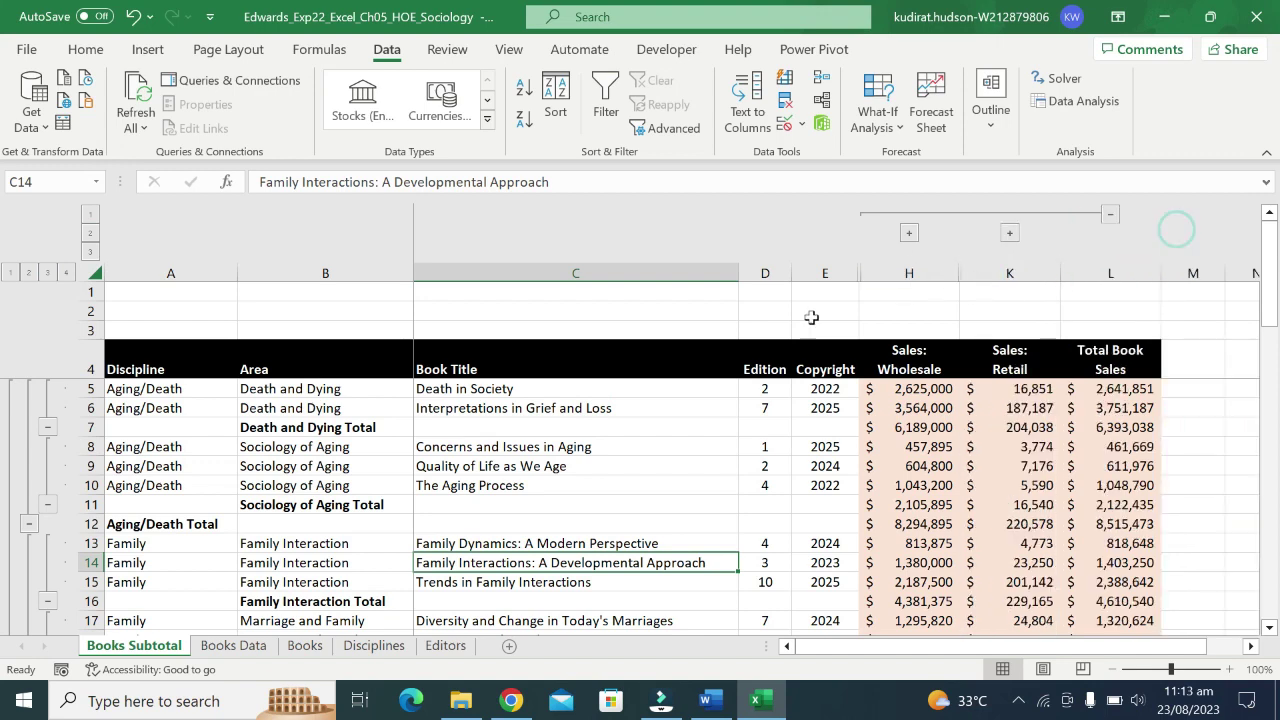
left_click(909, 273)
left_click(1007, 275)
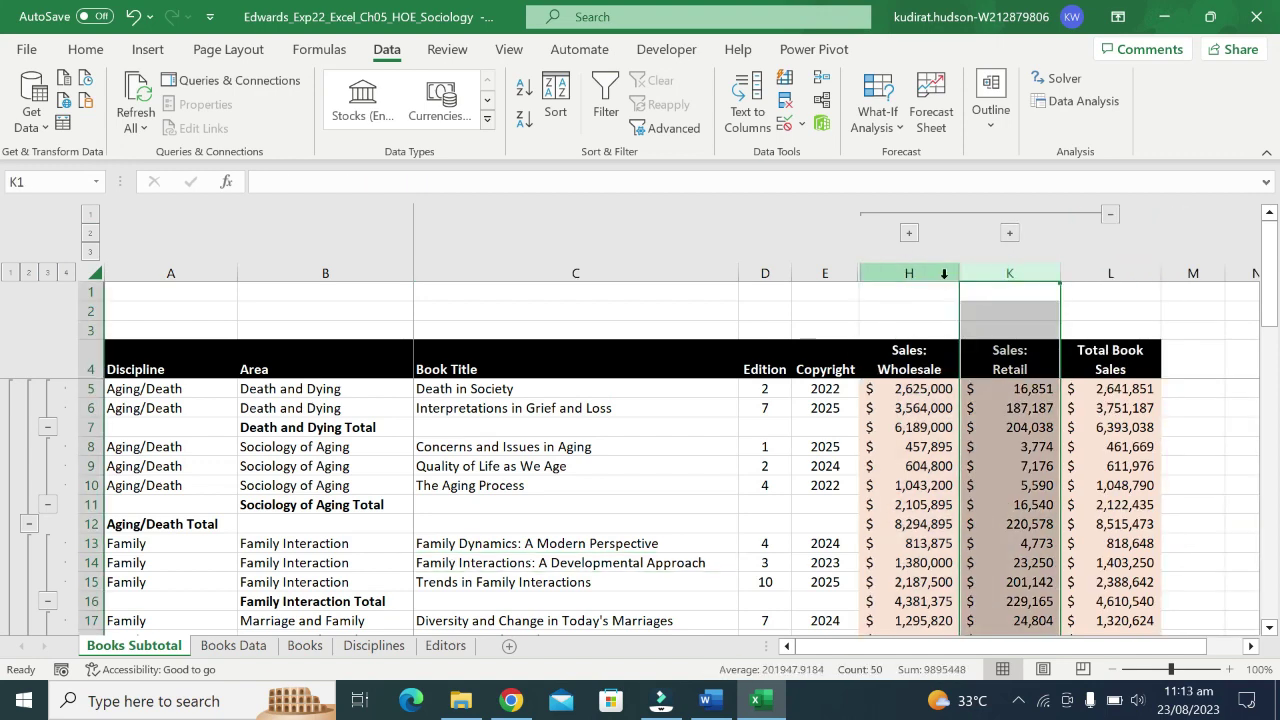
left_click(708, 700)
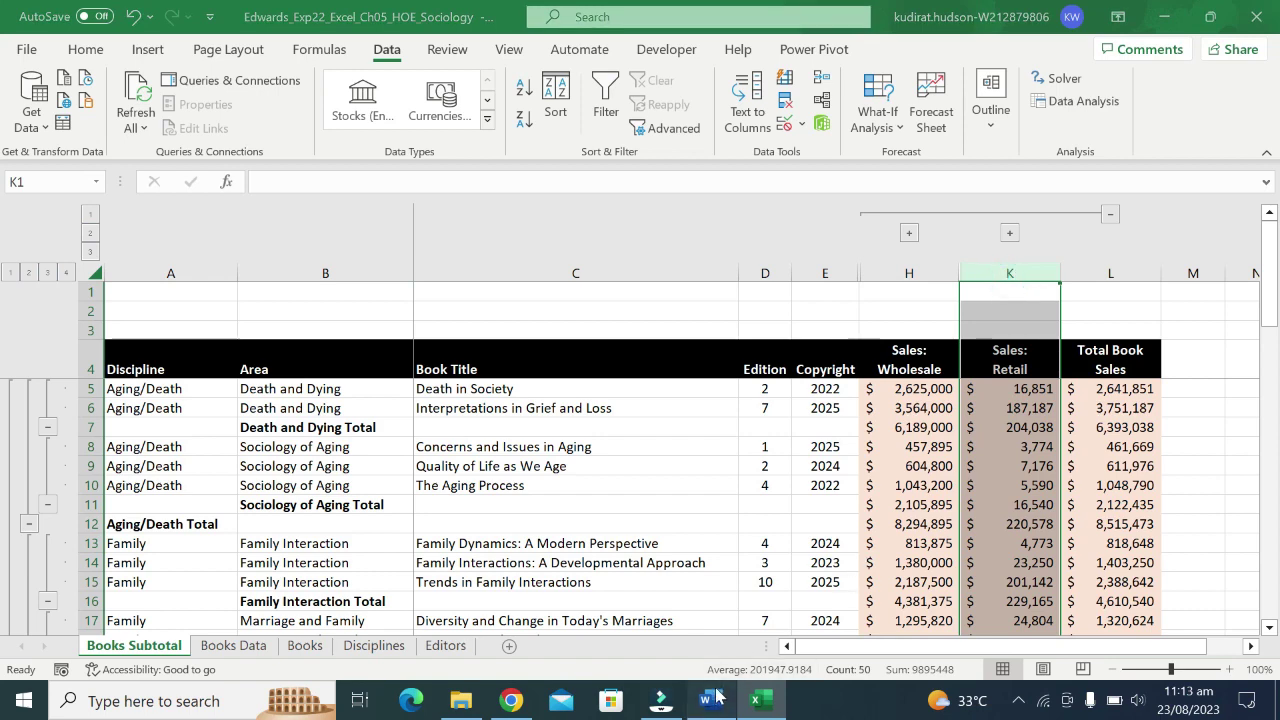
Replace the old highlight with yellow highlighting on task 5's recommended PivotTable instructions.
scroll(823, 548, "down", 3)
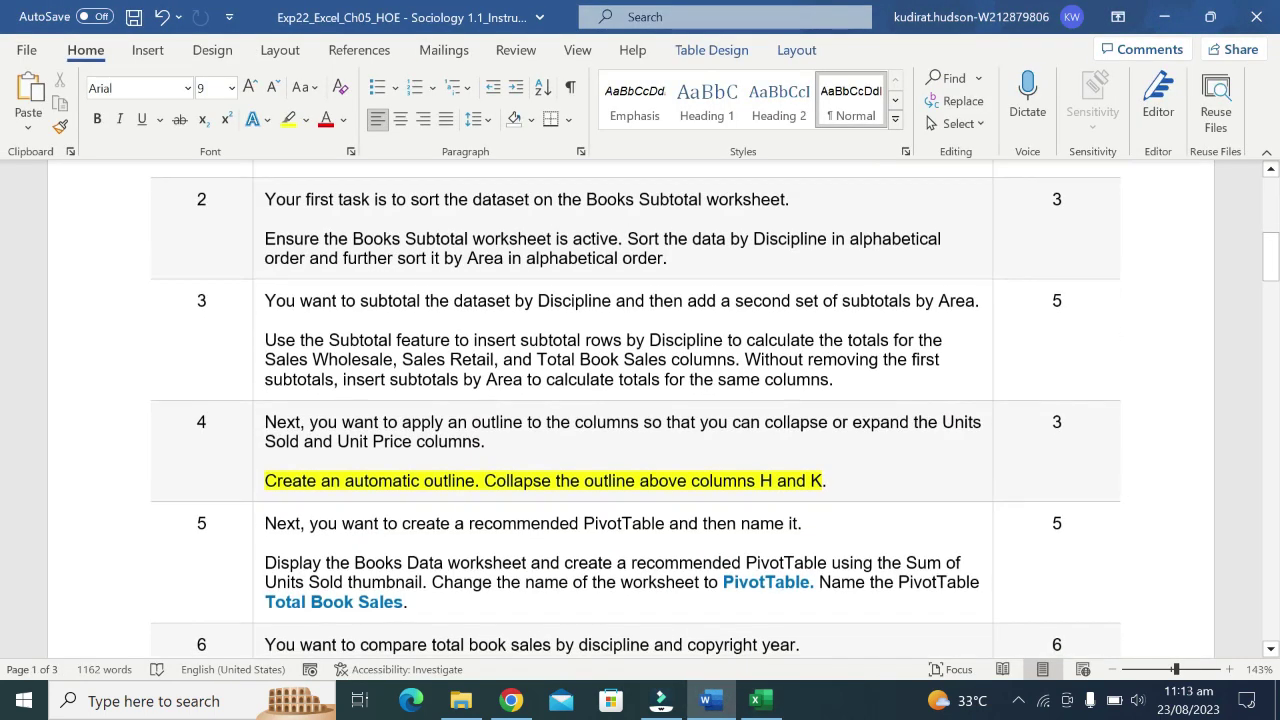
key("ctrl+z")
scroll(824, 412, "down", 1)
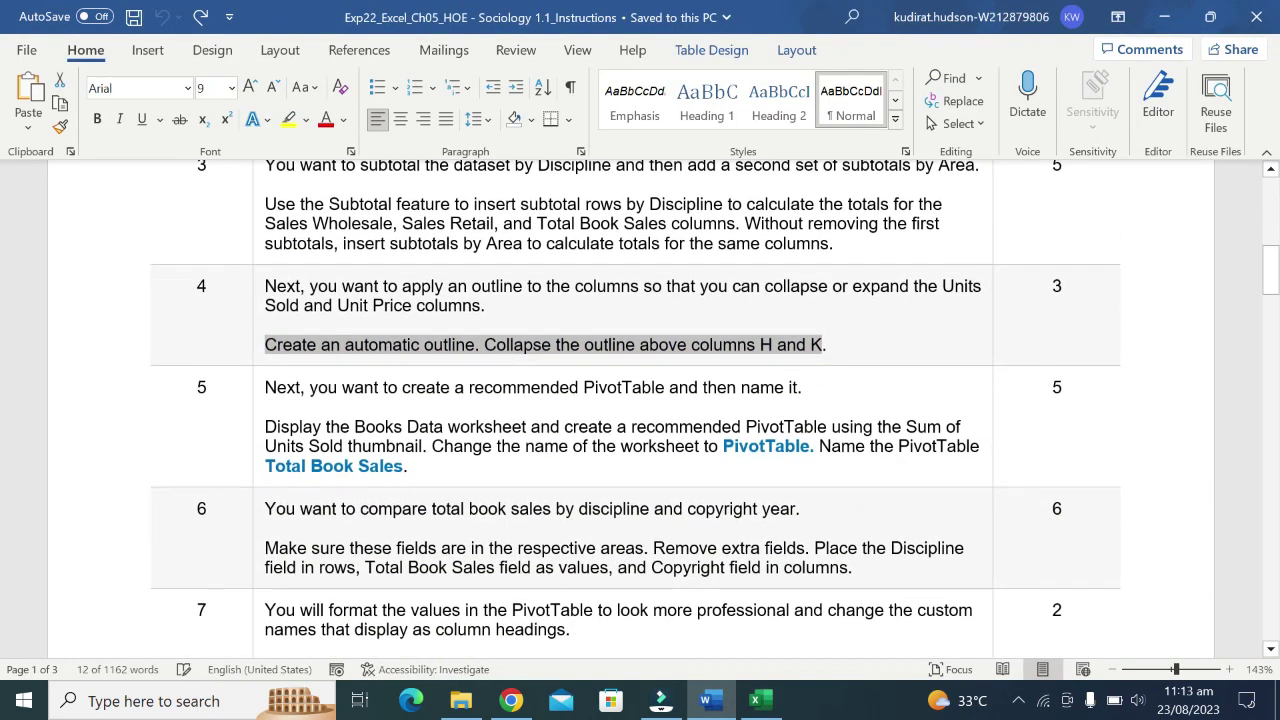
mouse_move(402, 427)
left_mouse_down()
mouse_move(296, 427)
mouse_move(408, 466)
left_mouse_up()
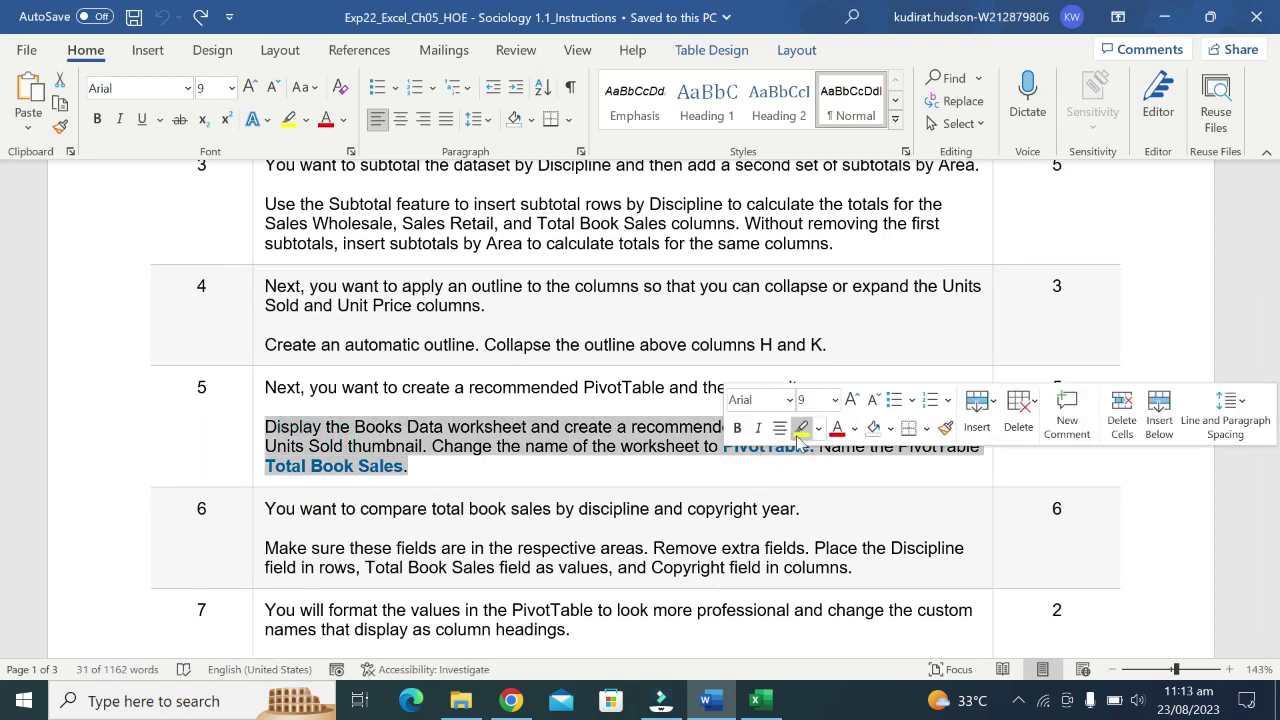
left_click(806, 438)
mouse_move(340, 427)
left_mouse_down()
mouse_move(828, 427)
mouse_move(422, 446)
left_mouse_up()
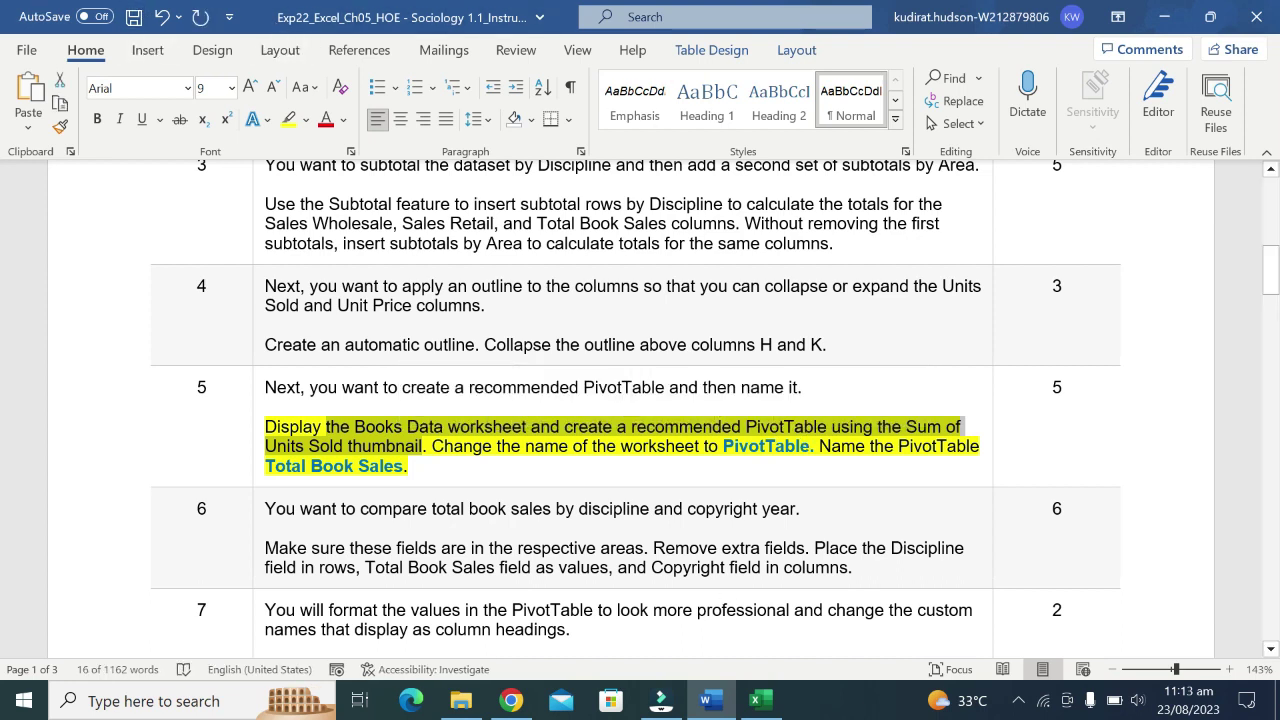
left_click(757, 700)
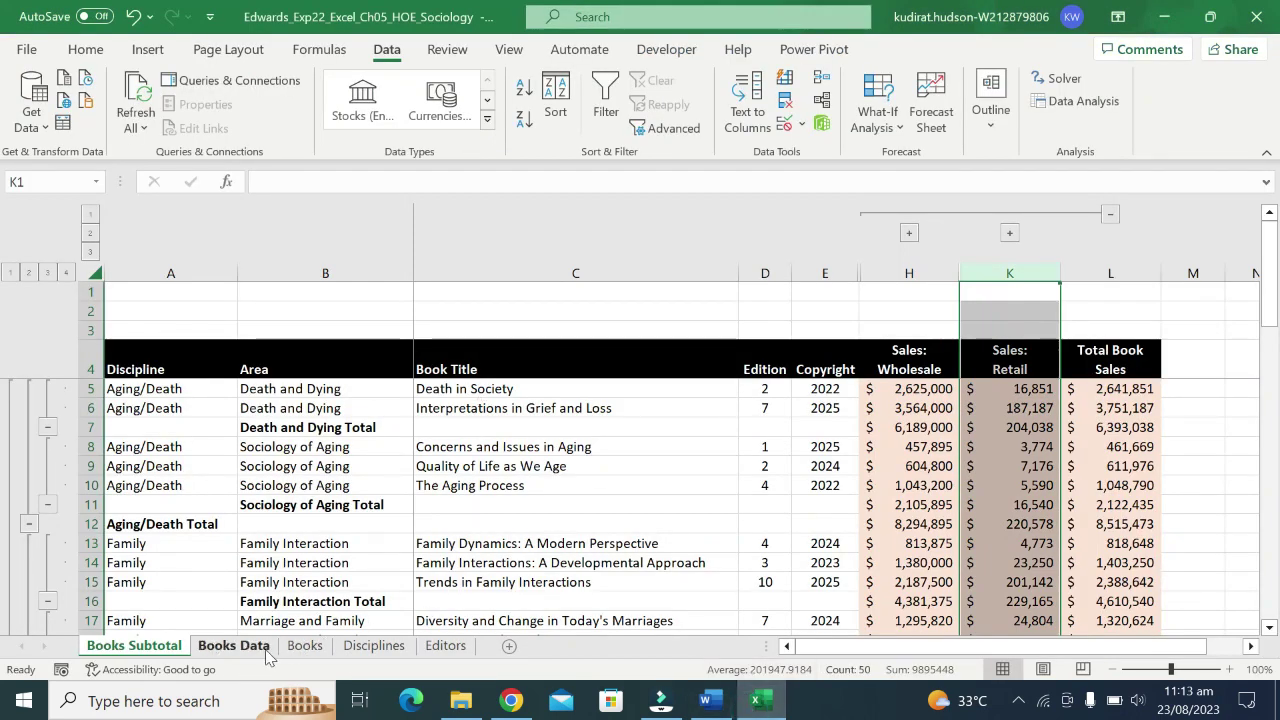
Insert the recommended Sum of Units Sold Wholesale PivotTable from the Books Data sheet.
left_click(233, 645)
left_click(262, 368)
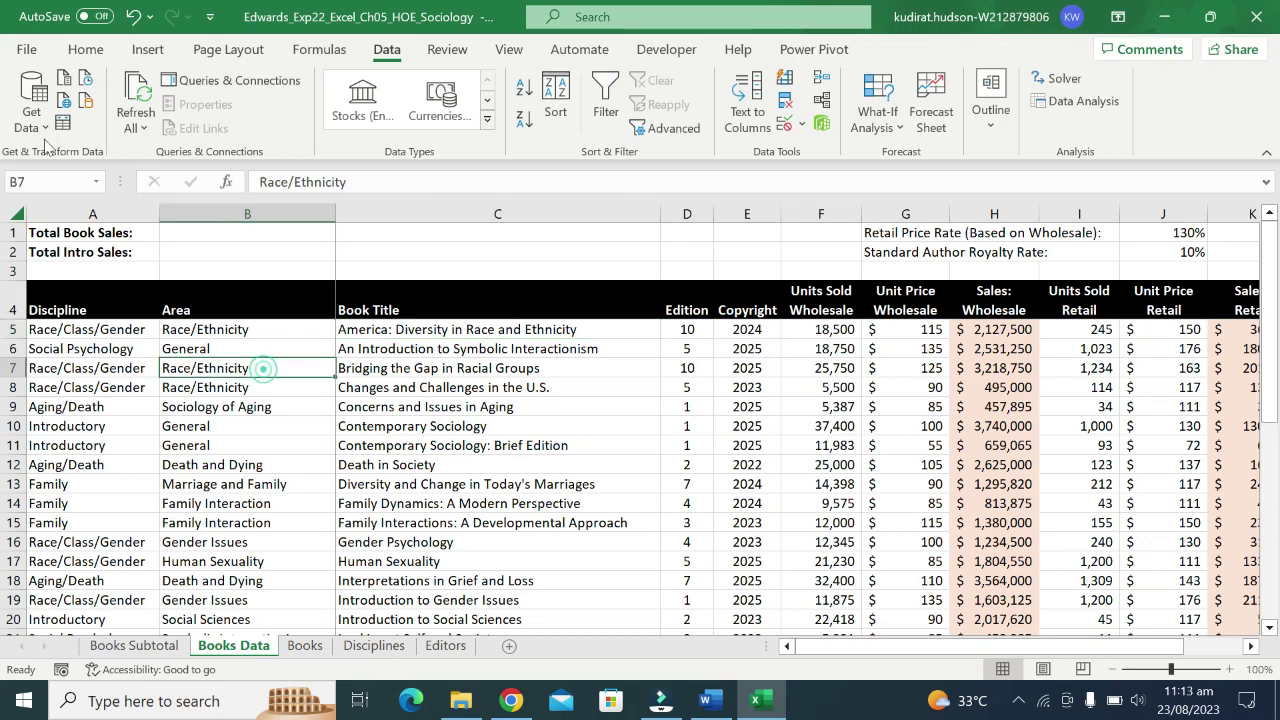
left_click(147, 49)
left_click(108, 105)
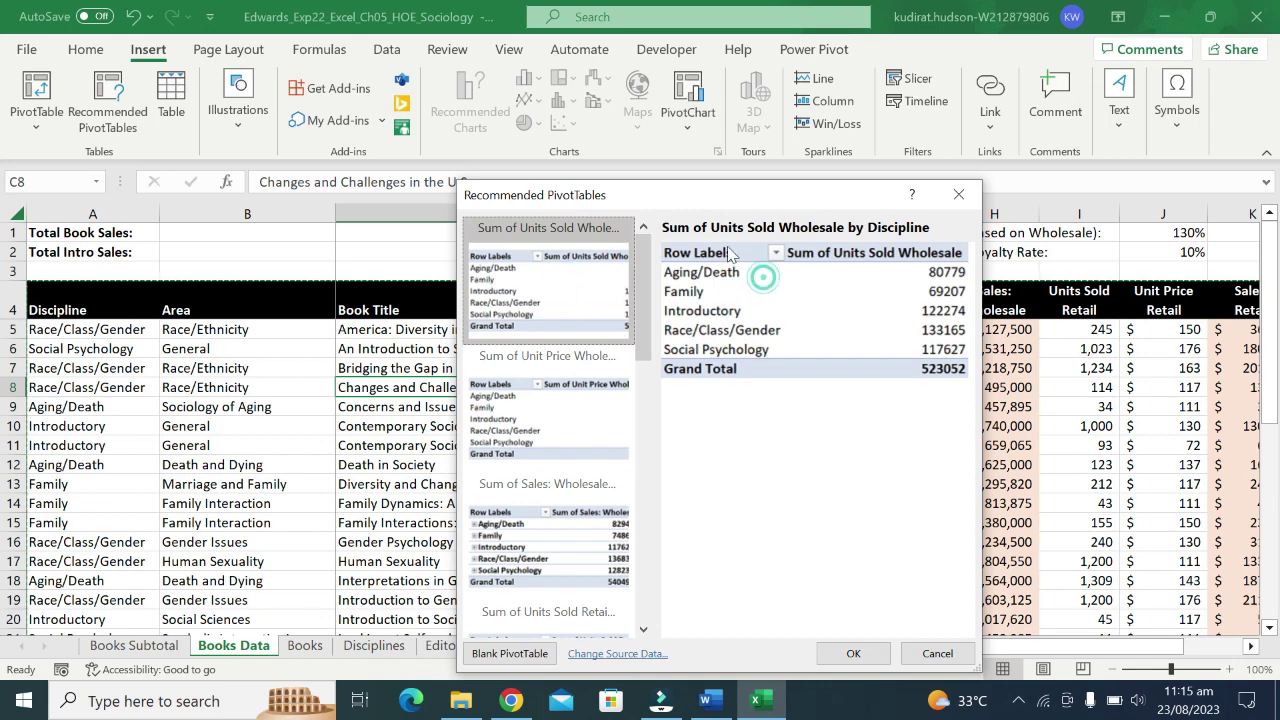
left_click(876, 651)
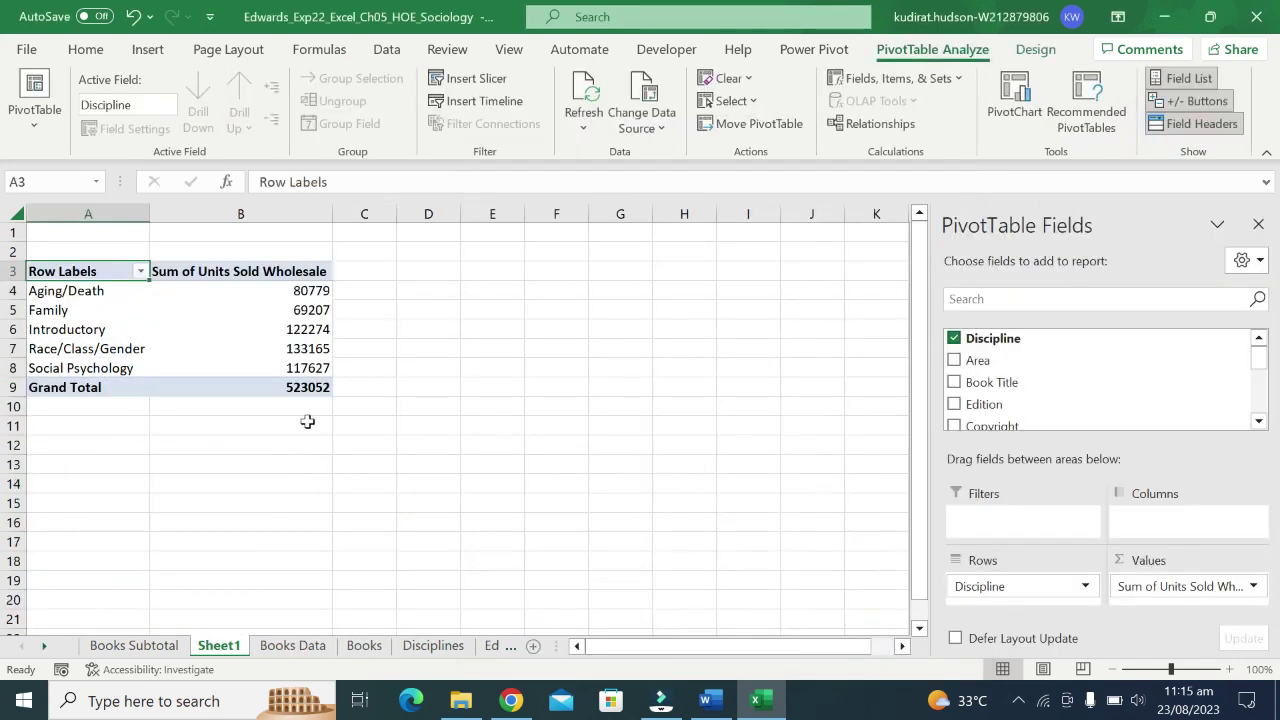
Look over the new PivotTable, then undo it, leaving Sheet1 empty.
scroll(1157, 386, "down", 2)
scroll(1191, 374, "up", 2)
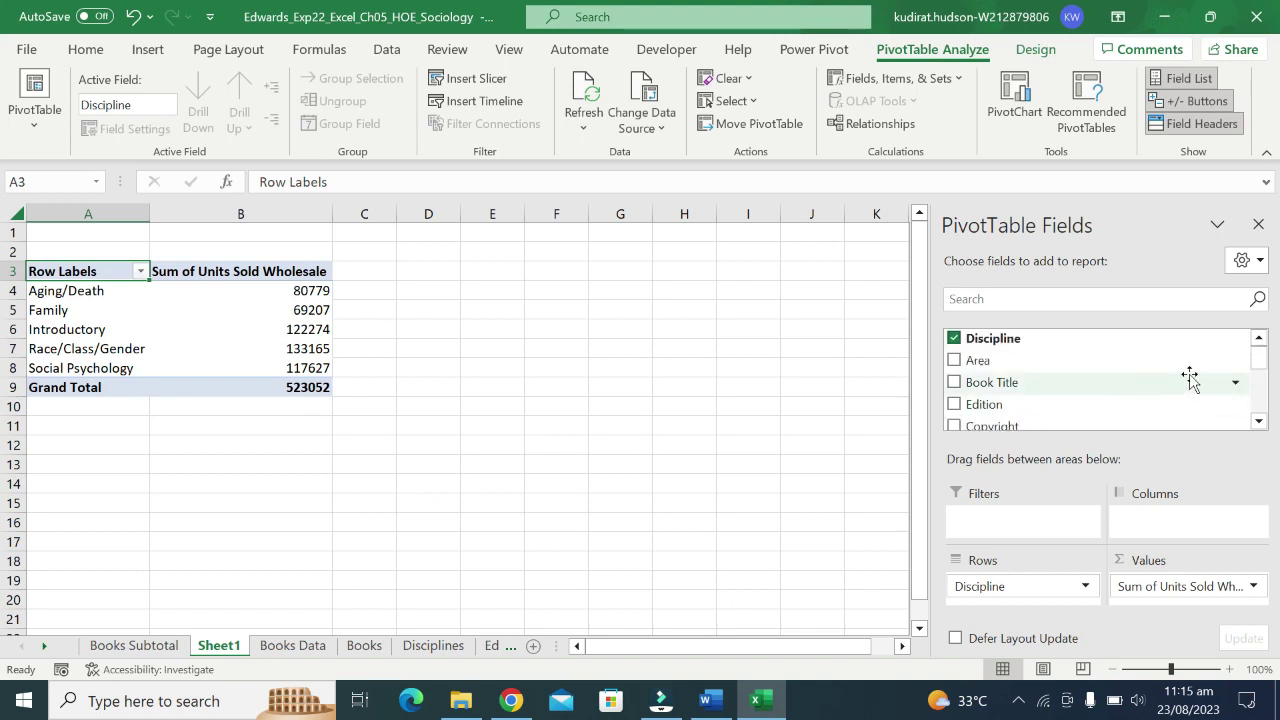
scroll(1197, 369, "down", 3)
scroll(1204, 360, "up", 3)
scroll(1208, 354, "down", 1)
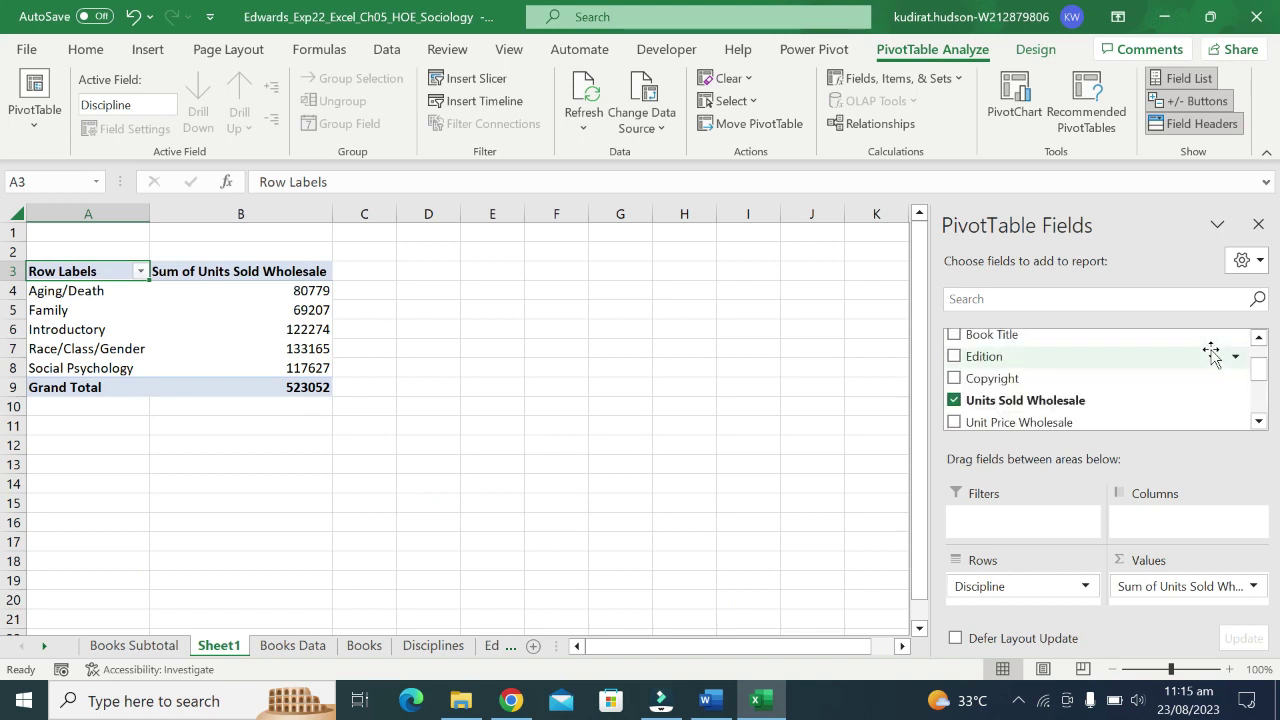
scroll(1211, 351, "down", 2)
key("ctrl+z")
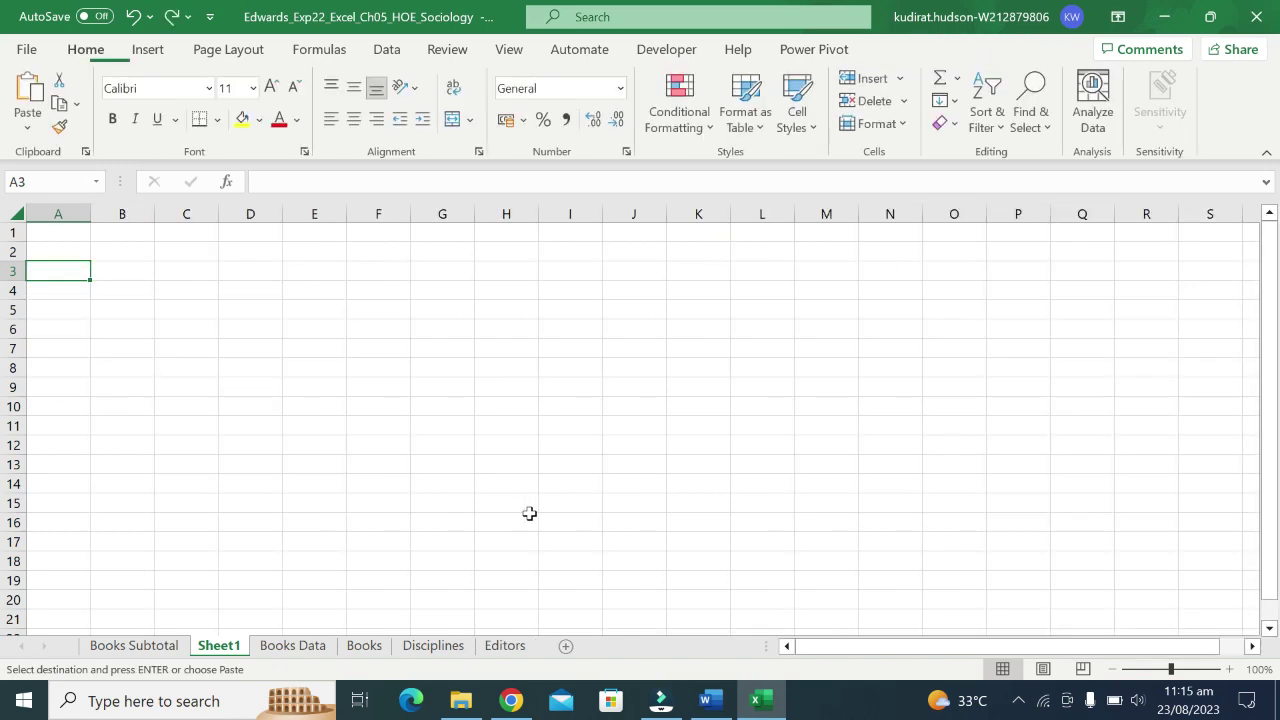
Delete the empty Sheet1 from its tab menu, glance at Word, and return to Excel.
key("ctrl+Page_Down")
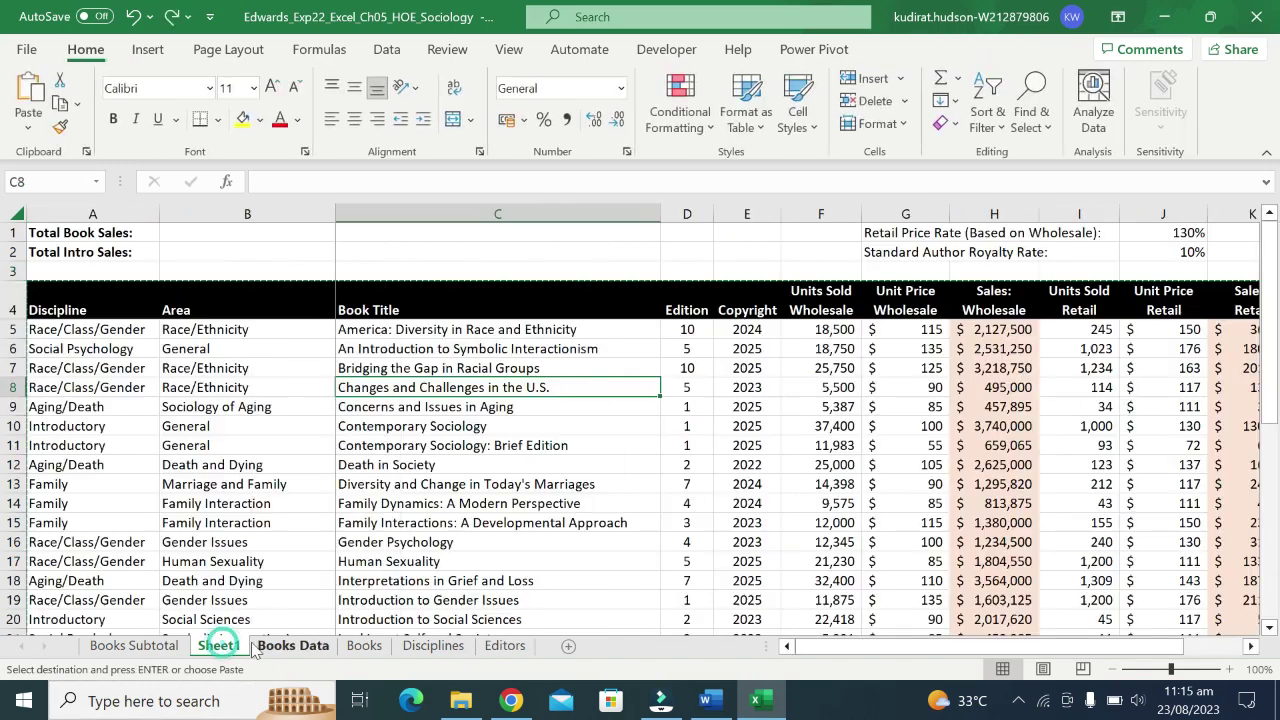
left_click(218, 646, "ctrl")
right_click(215, 648)
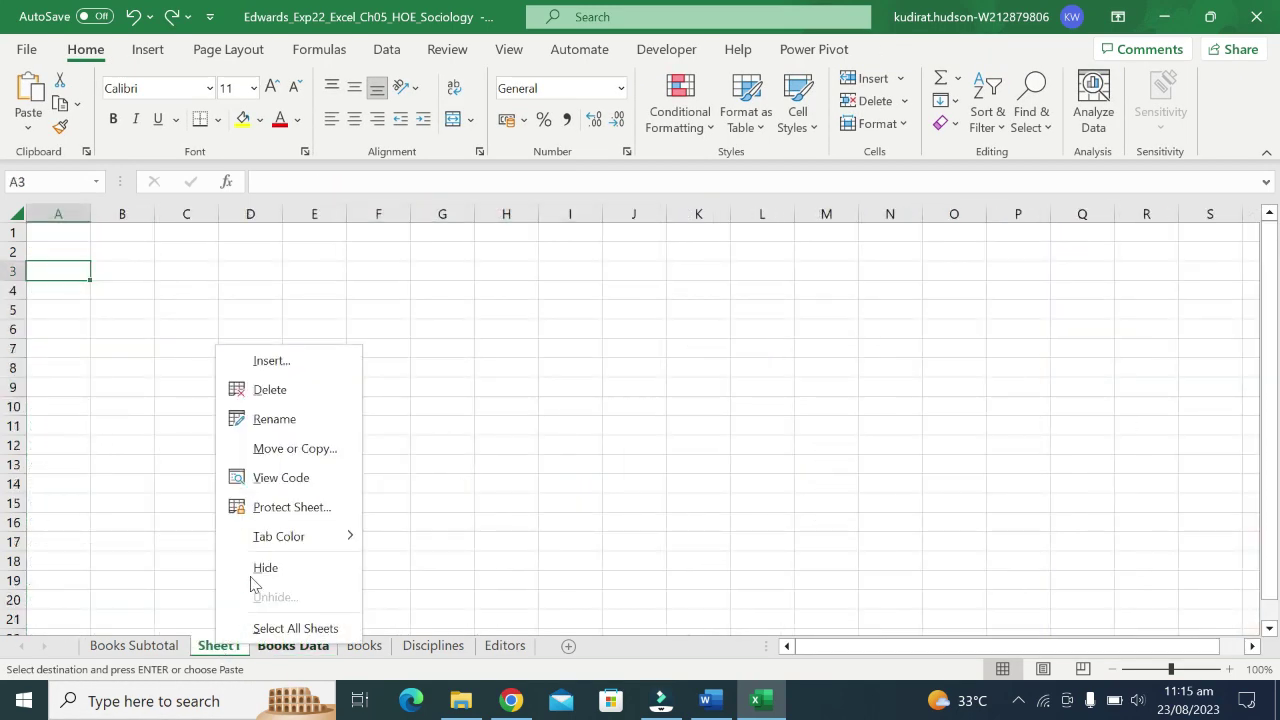
left_click(296, 390)
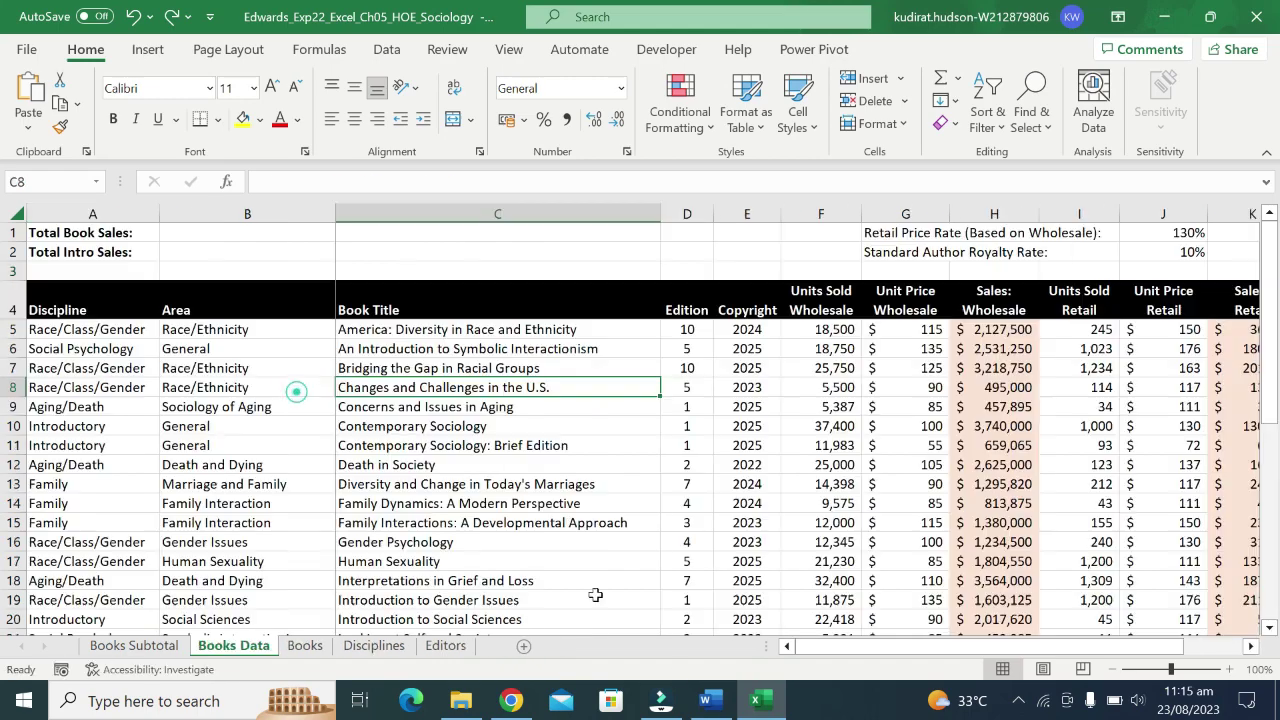
left_click(705, 700)
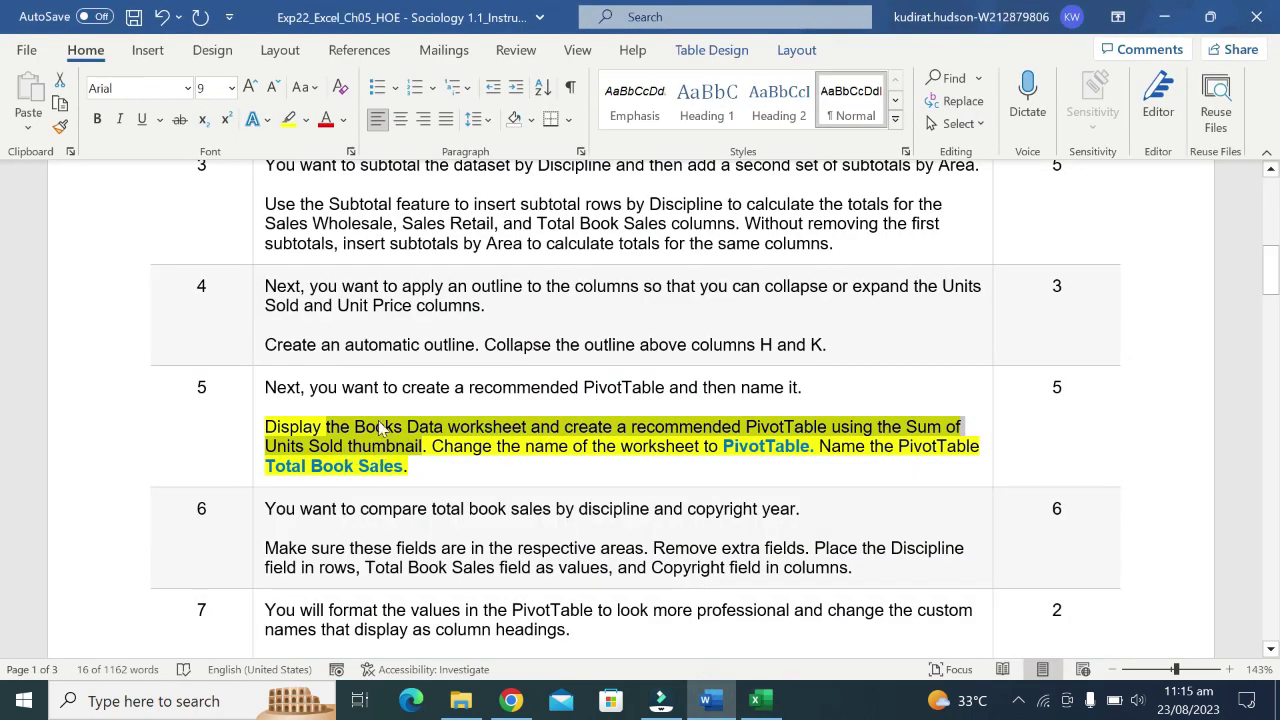
left_click(760, 700)
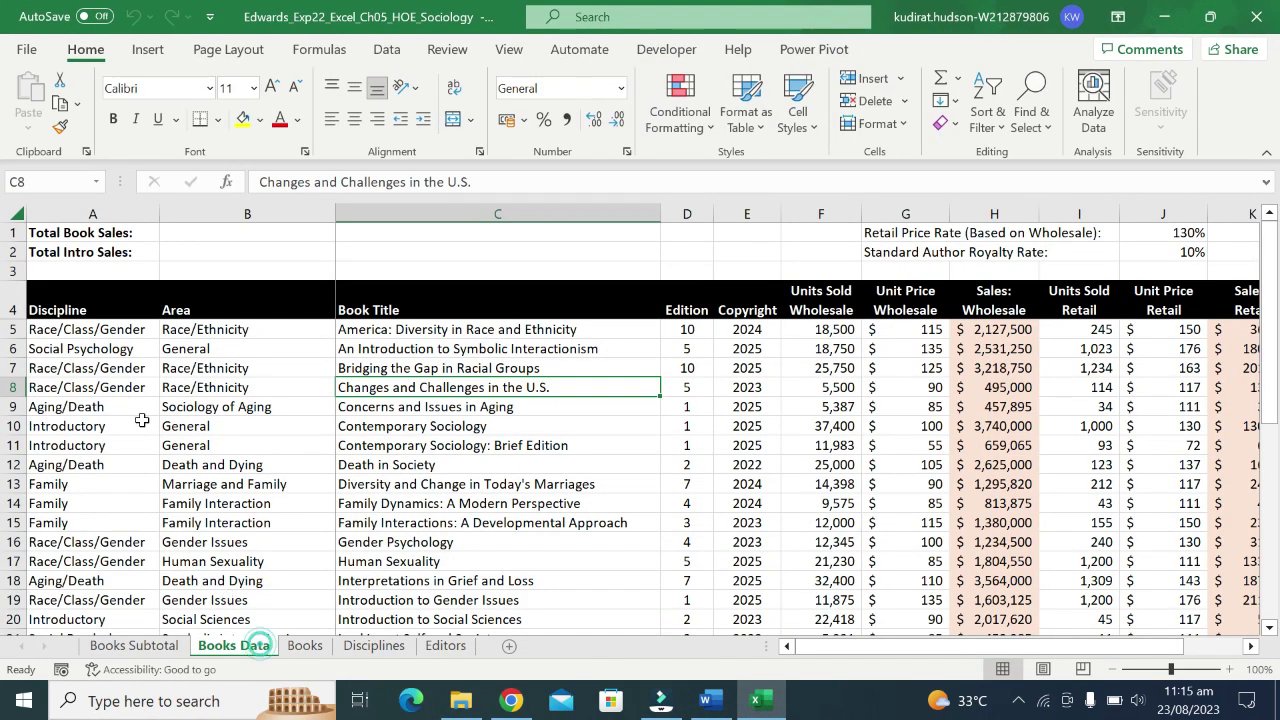
Bring up Recommended PivotTables for the book data and preview the Sum of Unit Price Wholesale layout.
left_click(147, 50)
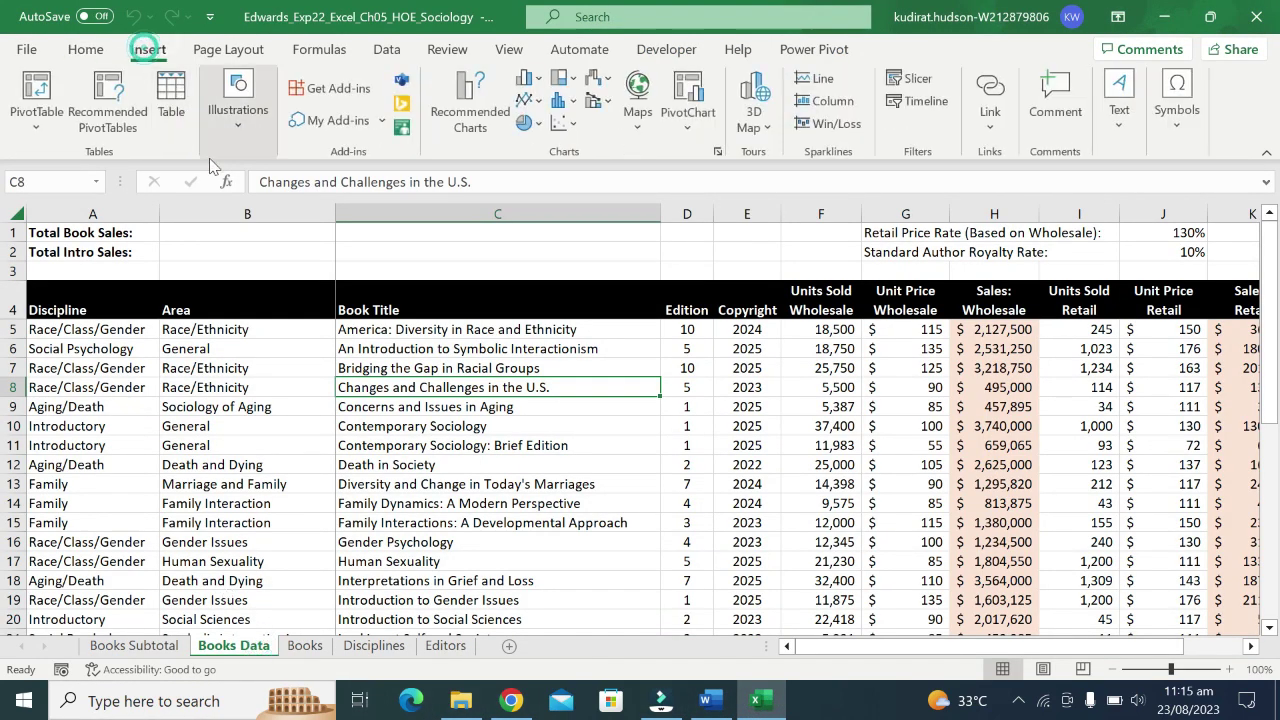
left_click(115, 95)
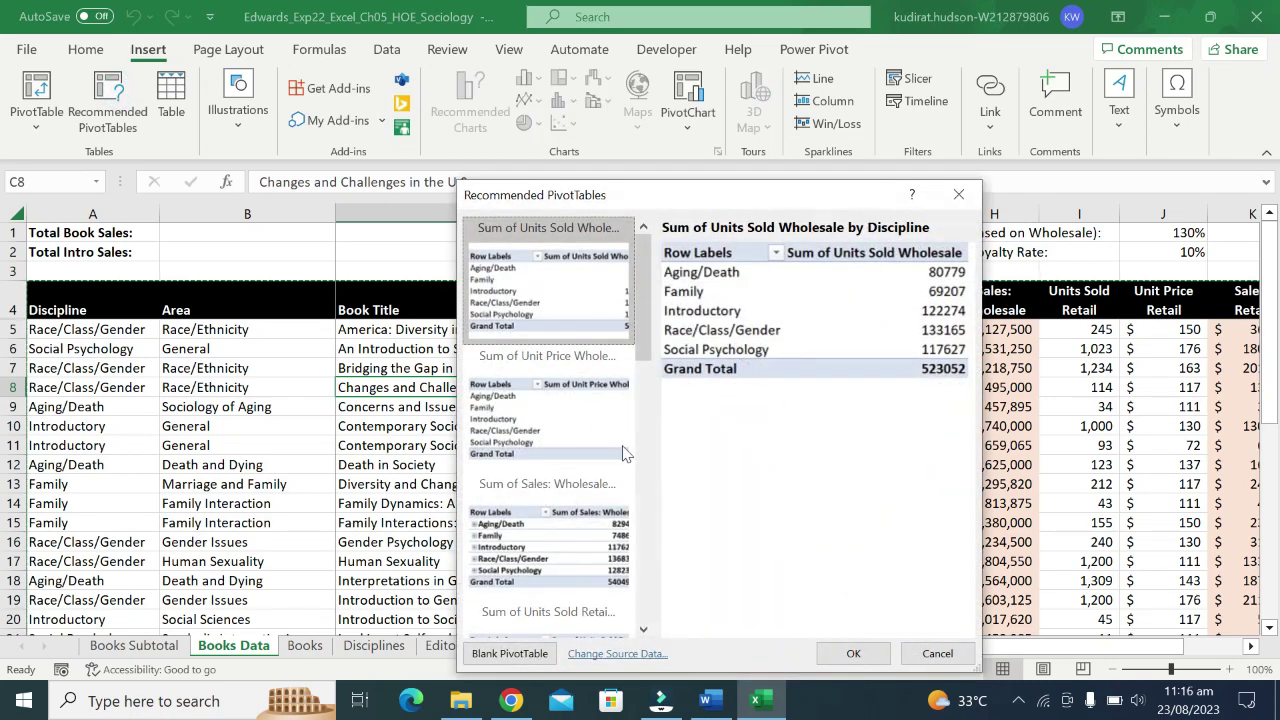
left_click(590, 430)
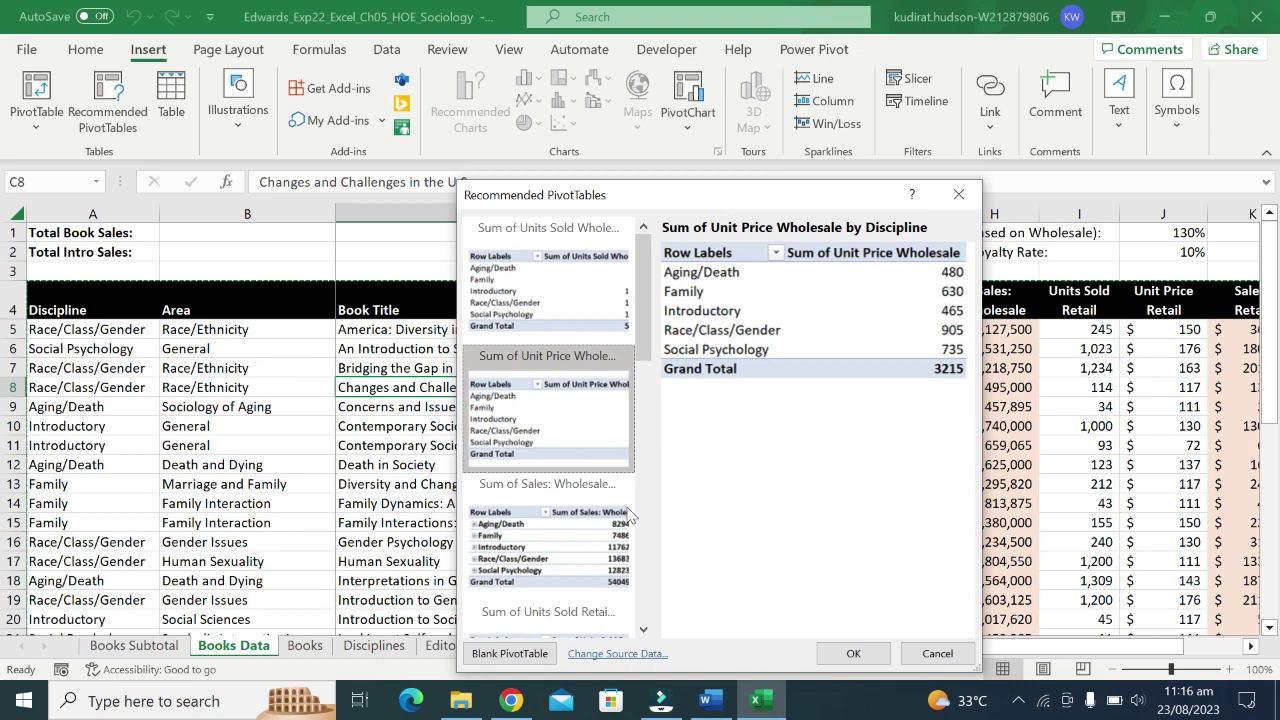
Preview the wholesale sales and Sales: Retail by Copyright and Discipline layouts, then consult the Word instructions.
left_click(590, 535)
scroll(585, 533, "down", 3)
scroll(585, 533, "down", 3)
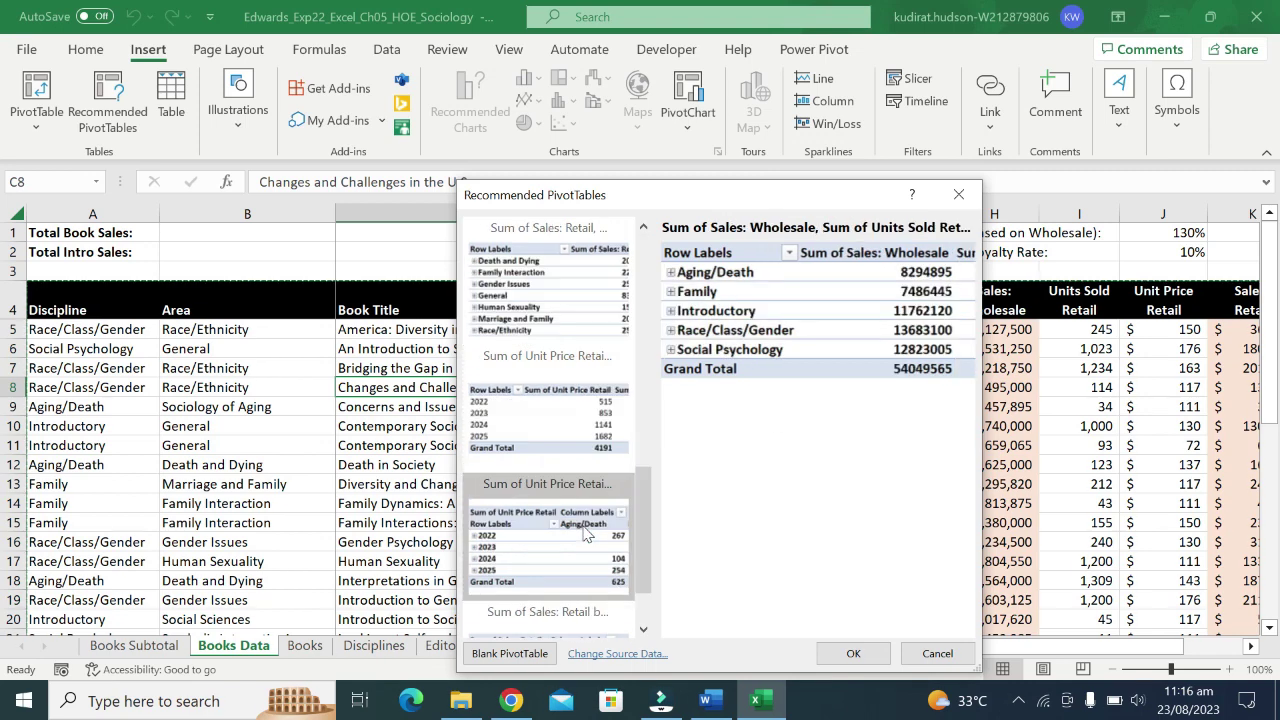
scroll(585, 533, "down", 3)
left_click(585, 549)
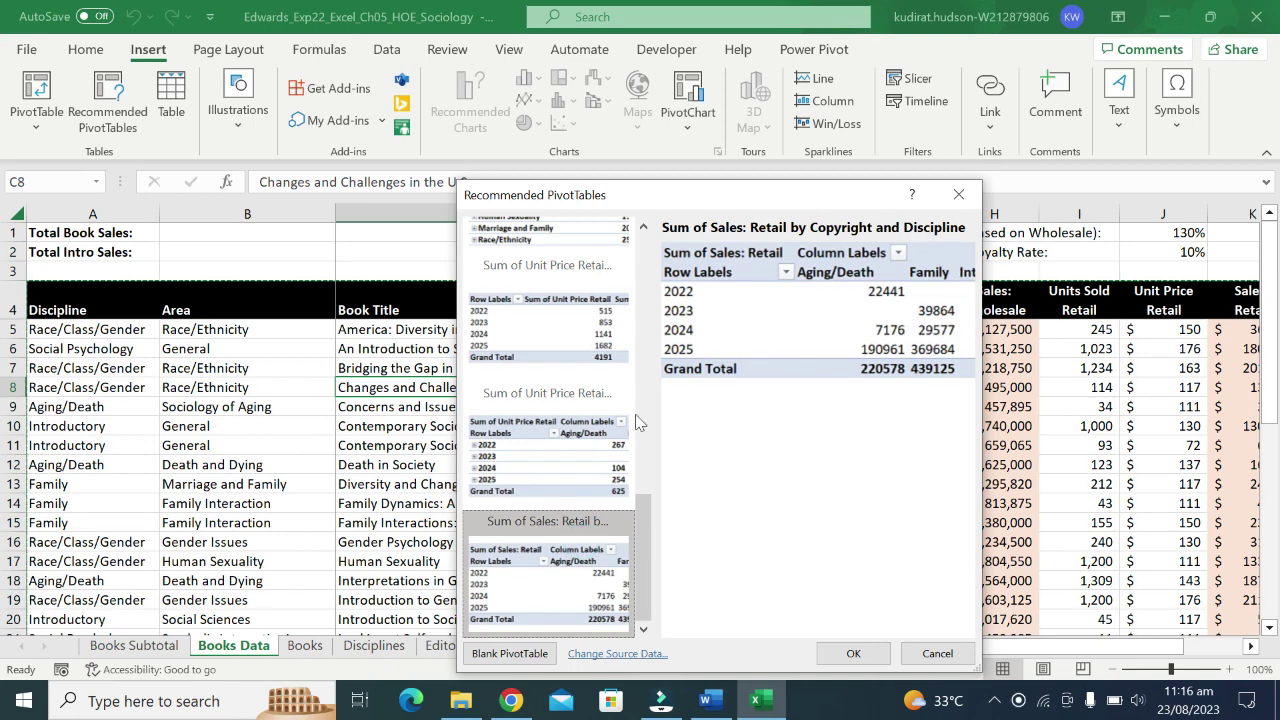
left_click(708, 700)
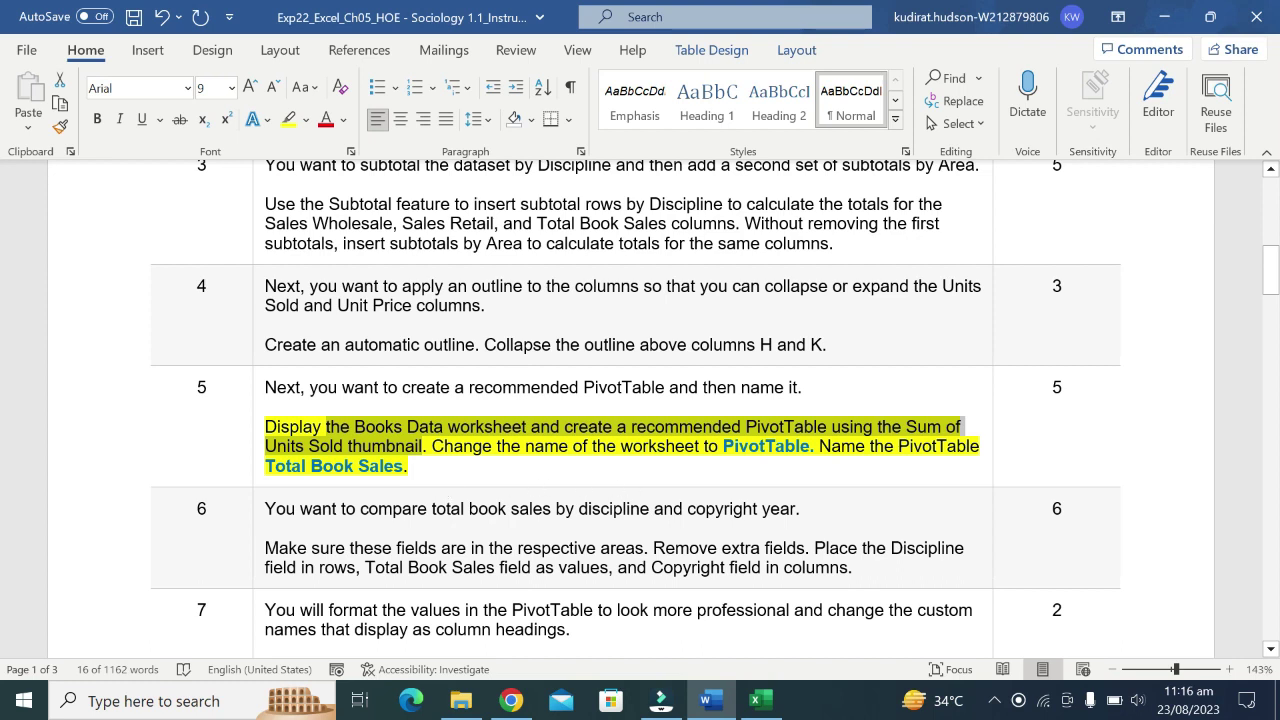
Select the step 5 text requiring the Sum of Units Sold thumbnail in Word.
left_click(880, 446)
mouse_move(878, 426)
left_mouse_down()
mouse_move(410, 466)
mouse_move(428, 446)
left_mouse_up()
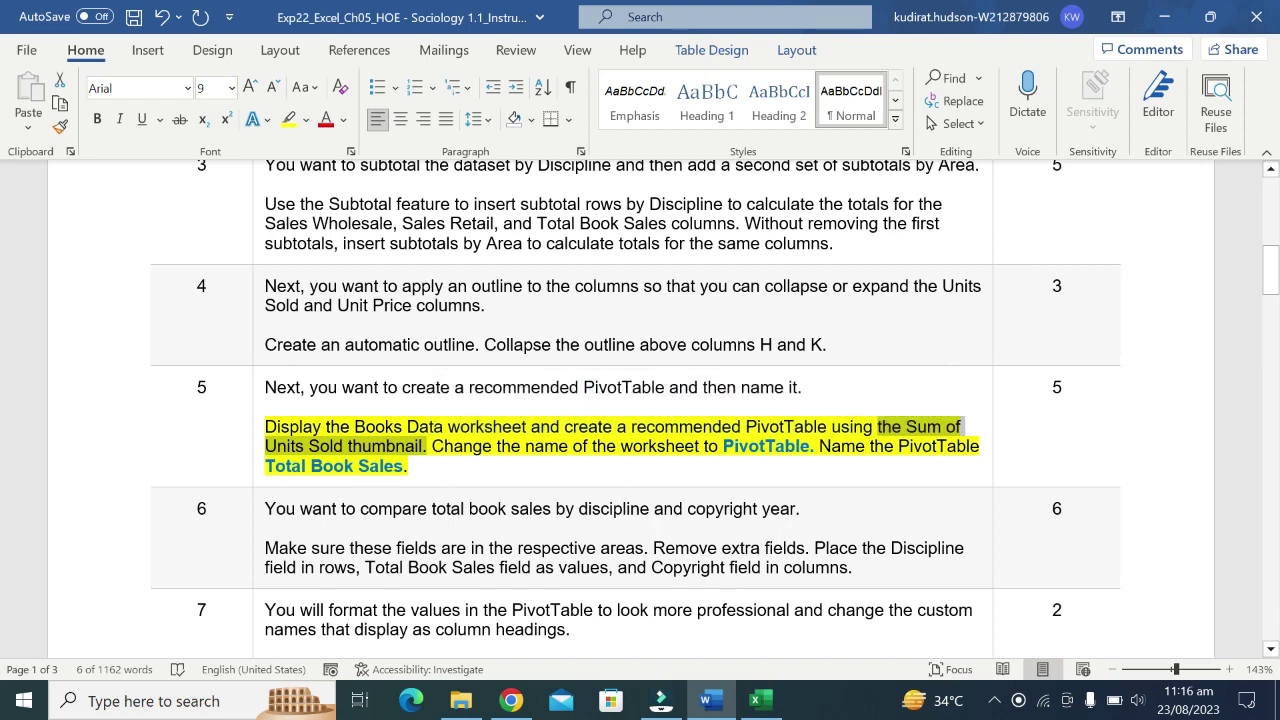
Back in Excel, preview the Sum of Units Sold Wholesale recommendation and cancel without inserting.
left_click(760, 700)
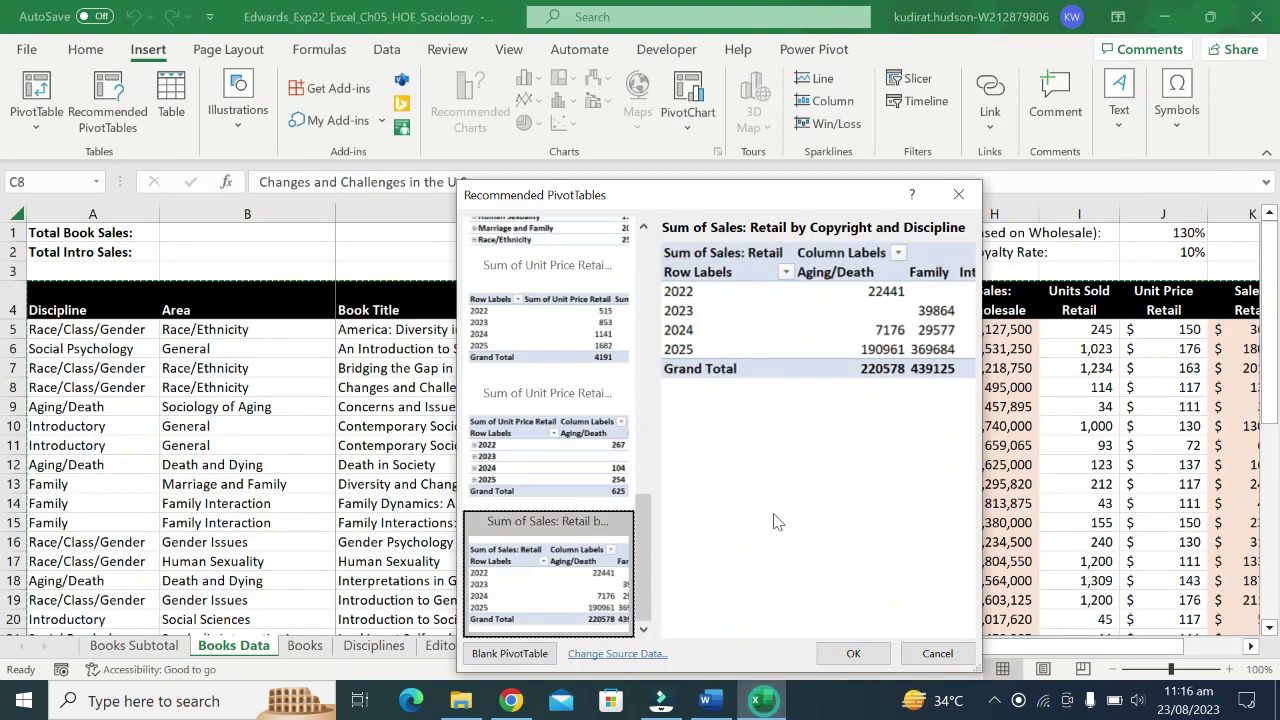
scroll(580, 276, "up", 10)
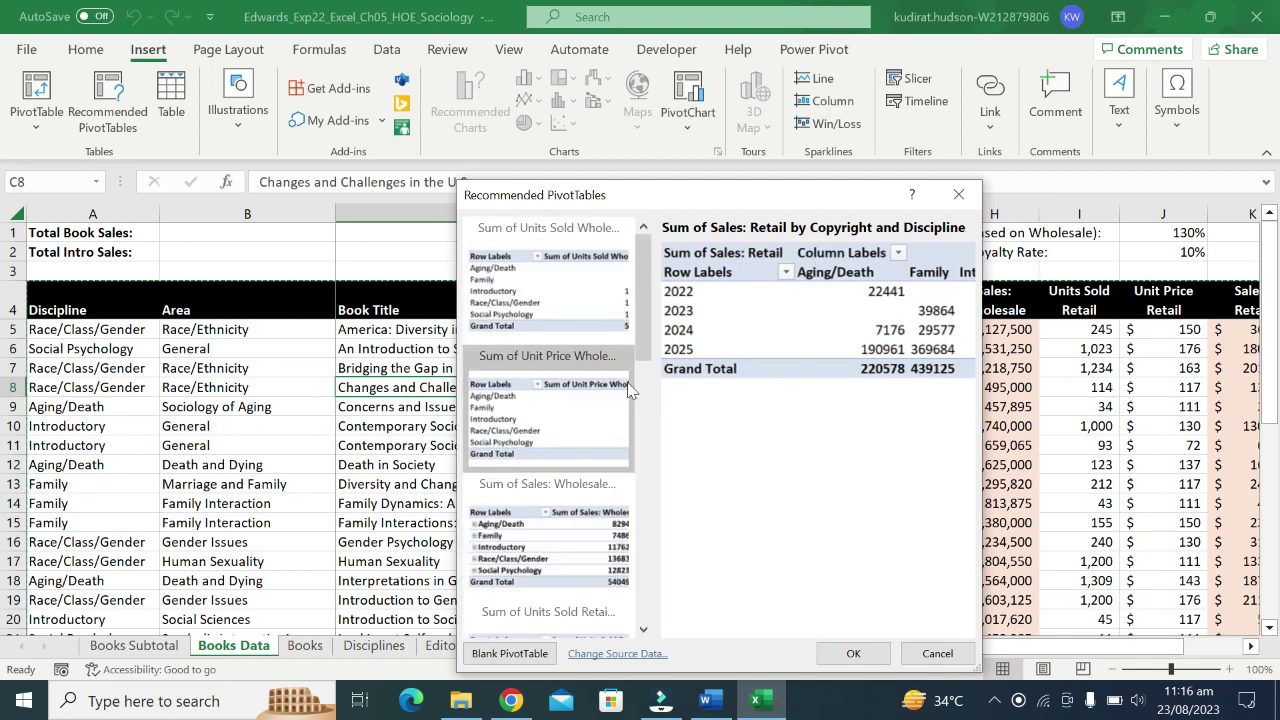
left_click(580, 276)
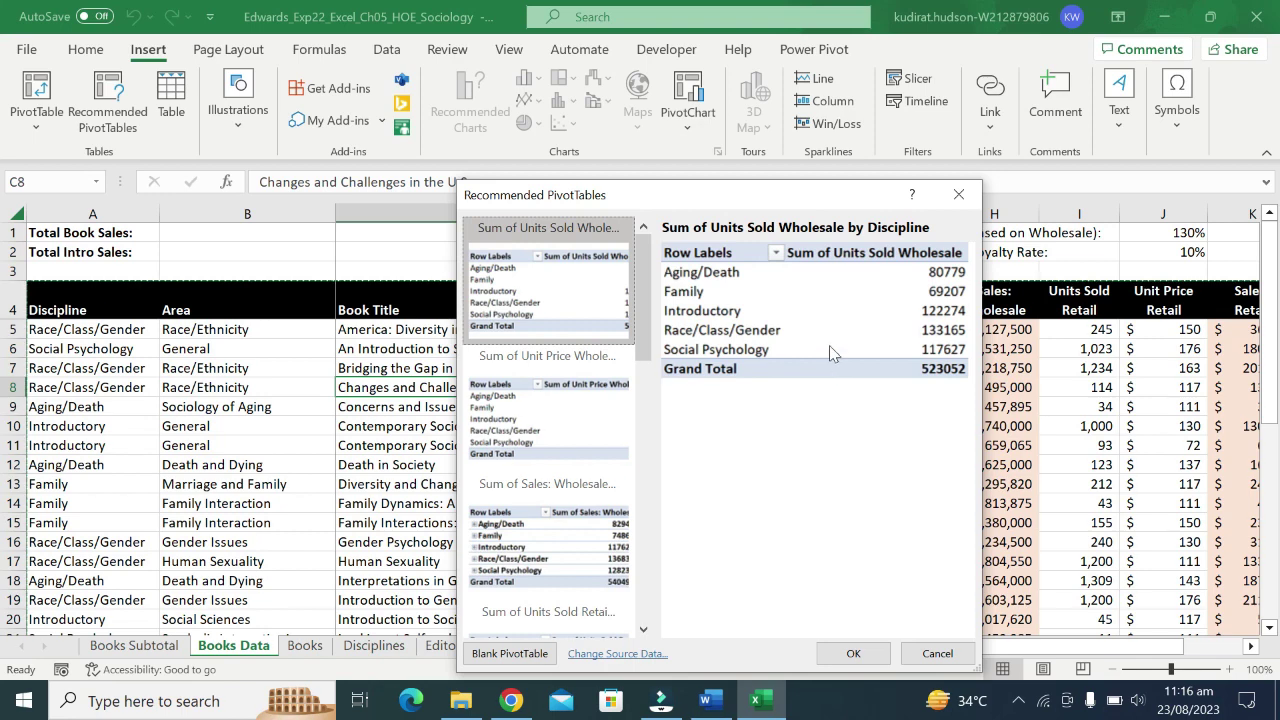
left_click(937, 653)
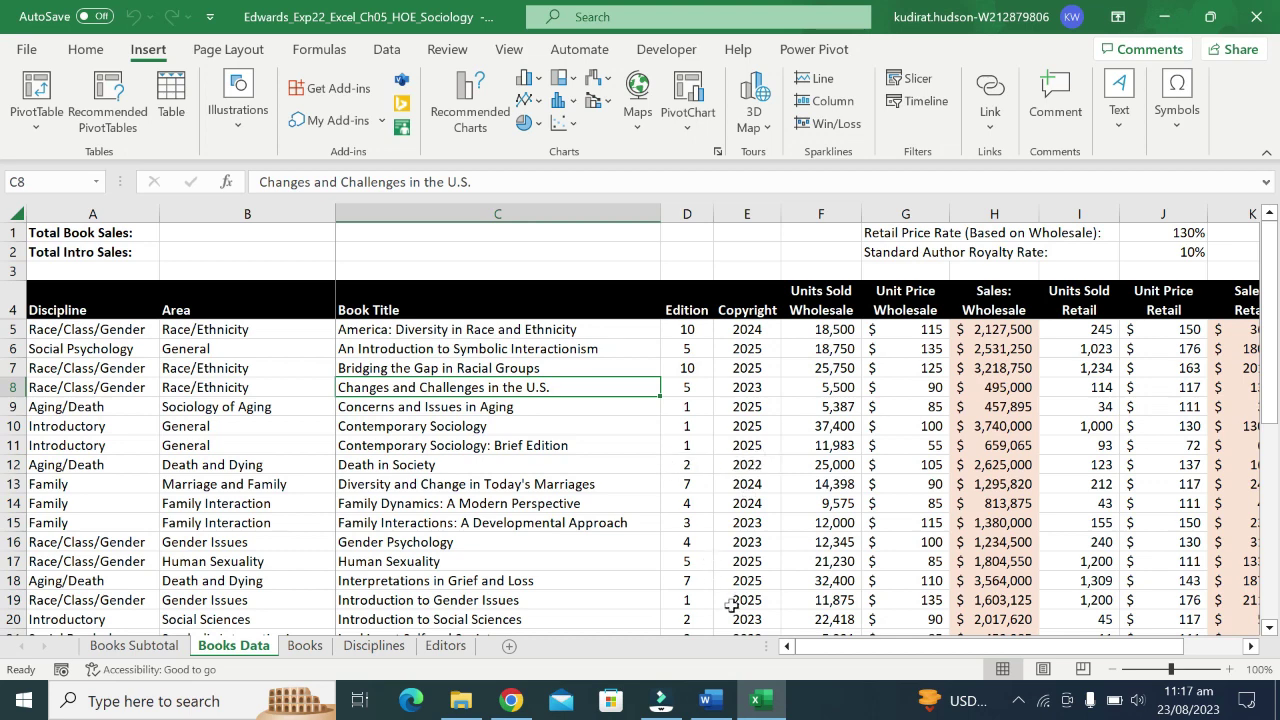
Recheck the Word instructions, then select the Death in Society cell C12 in Excel.
left_click(710, 700)
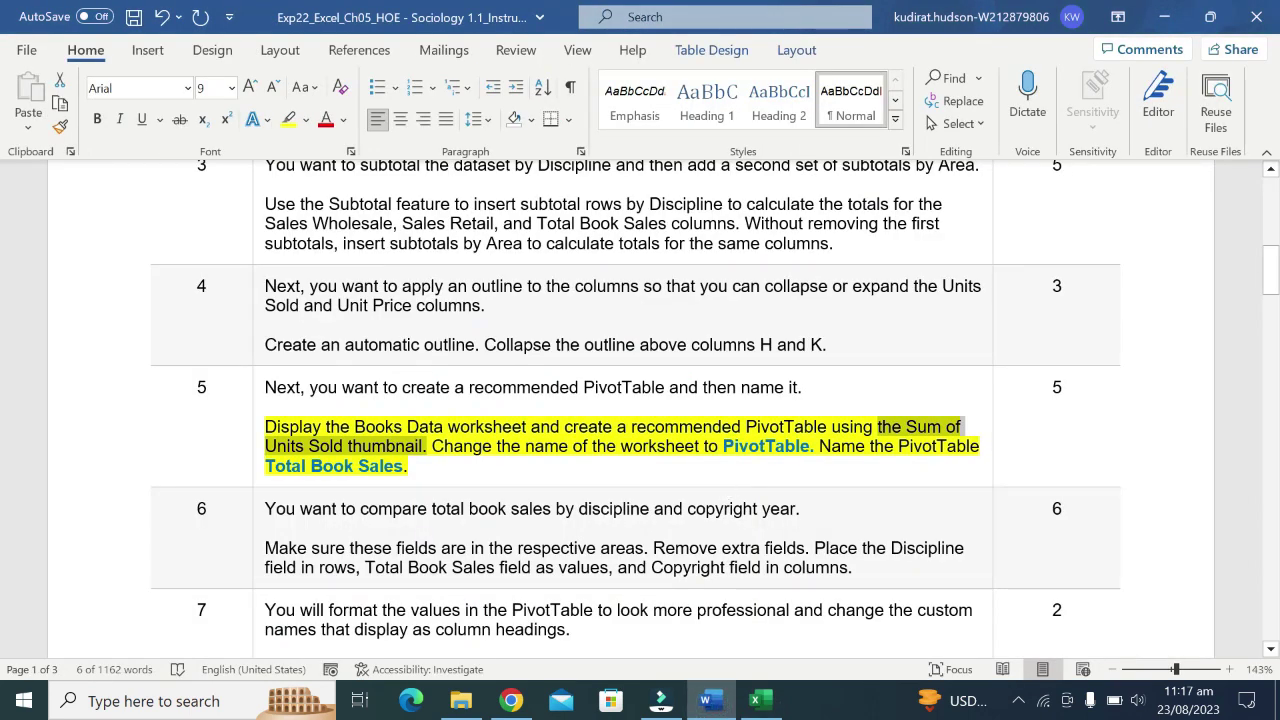
left_click(760, 700)
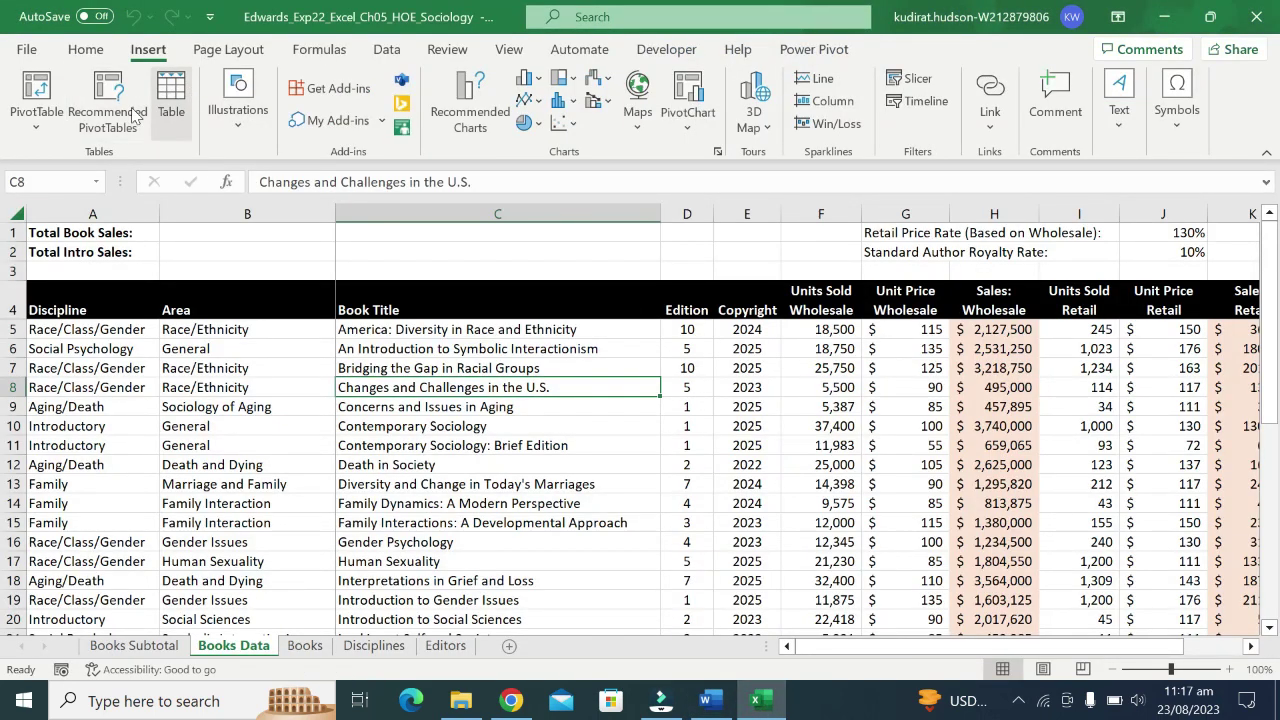
left_click(510, 469)
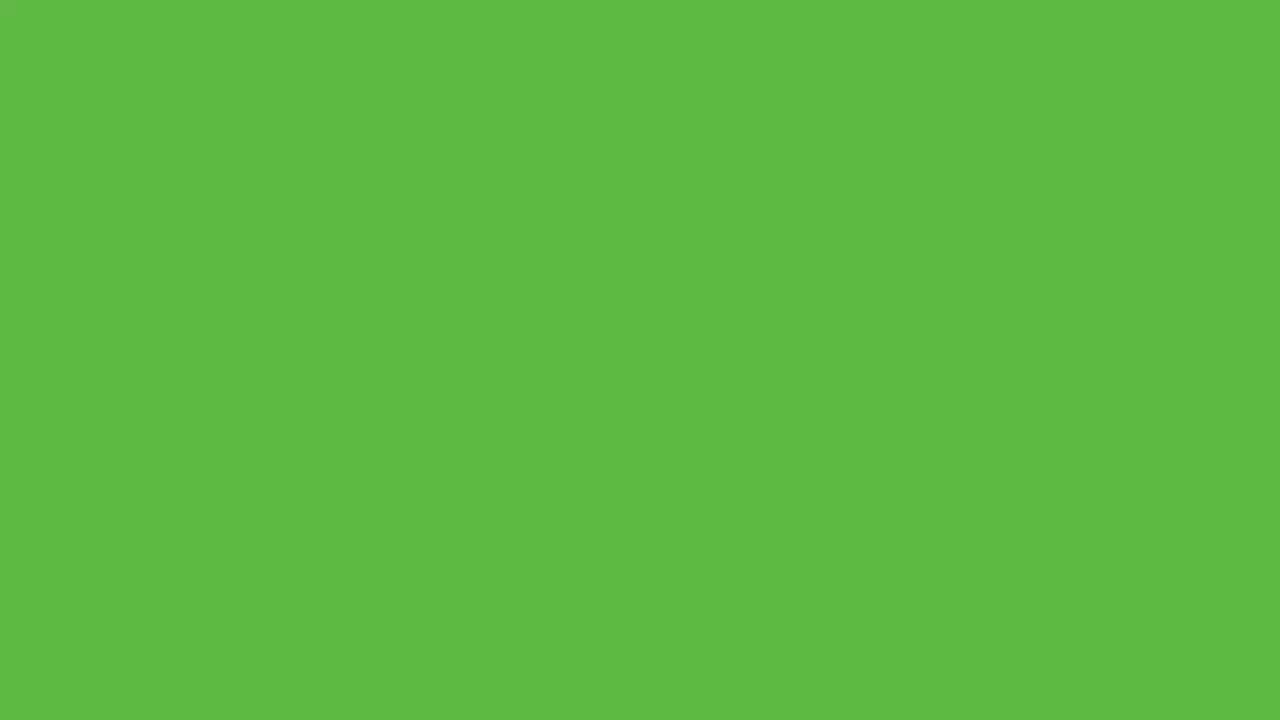